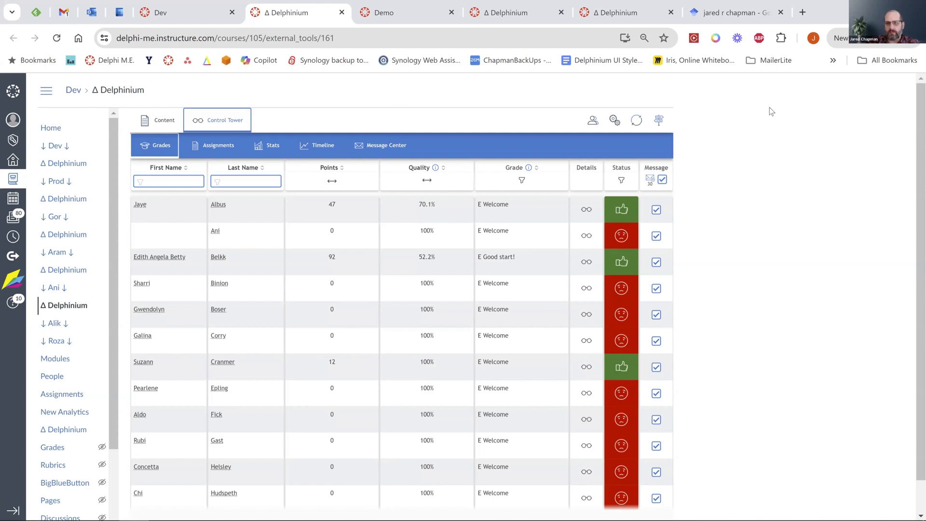
From the guide topics, switch to the Message Center's Messages list showing six messages.
{"action": "left_click", "coordinate": [659, 120]}
{"action": "left_click", "coordinate": [380, 145]}
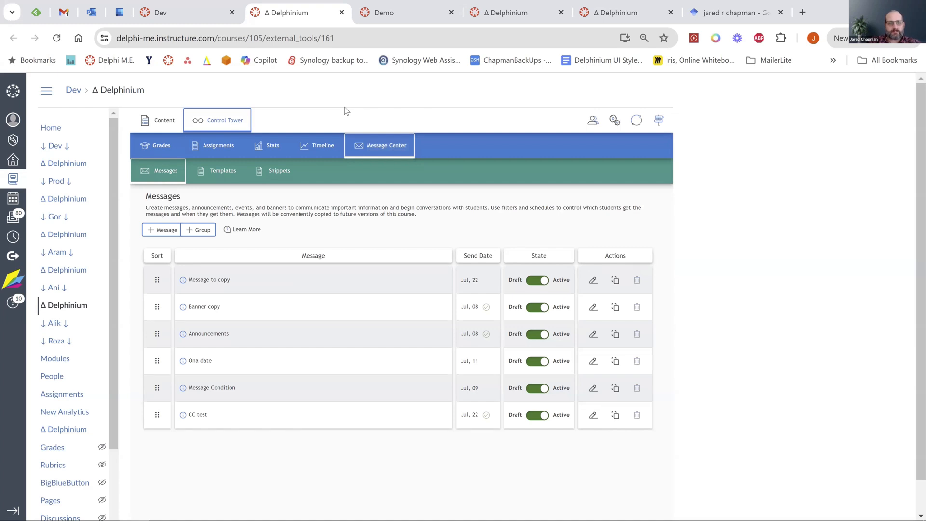
Start a new message titled 'Welcome to class' with the body 'Hey there'.
{"action": "left_click", "coordinate": [158, 231]}
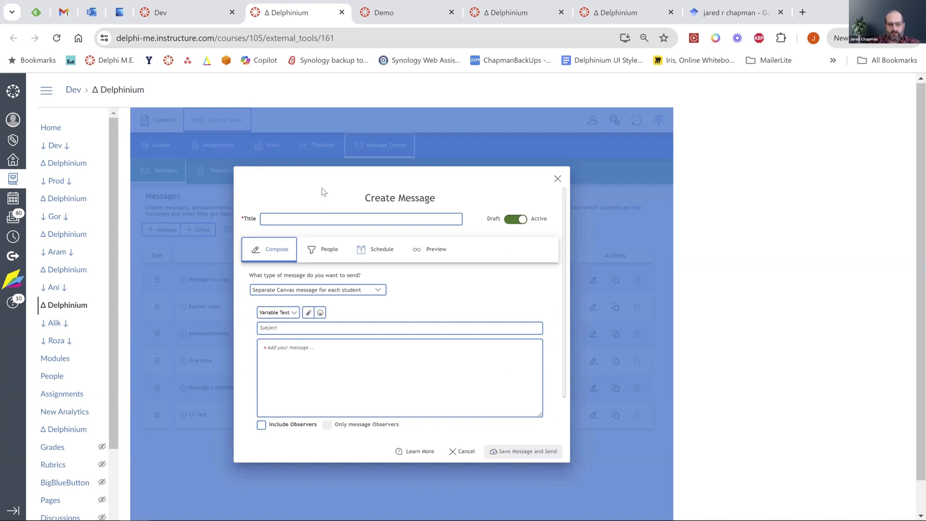
{"action": "left_click", "coordinate": [282, 216]}
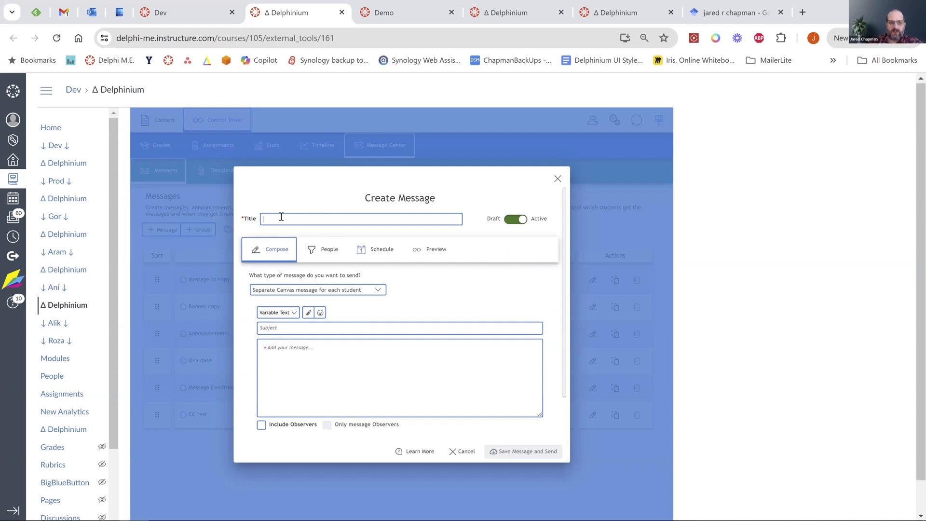
{"action": "left_click", "coordinate": [281, 217]}
{"action": "type", "text": "Welcome to class"}
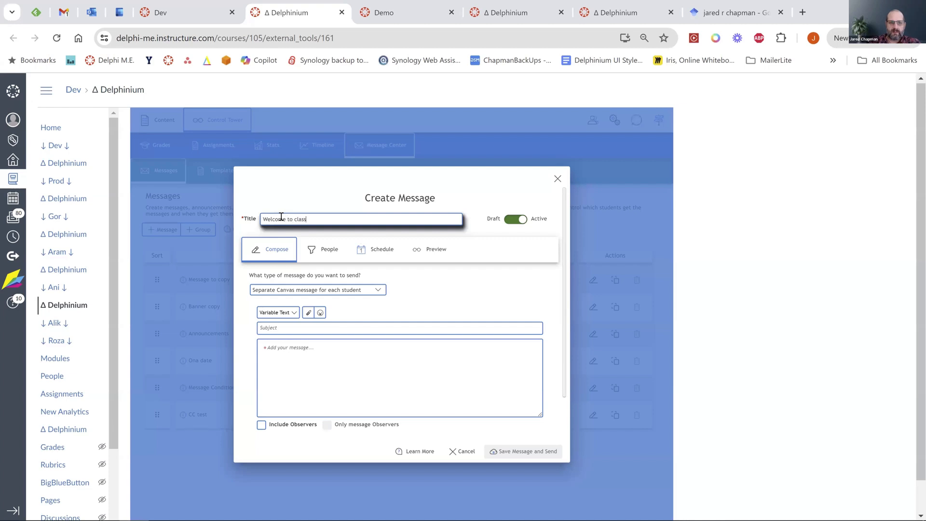
{"action": "left_click", "coordinate": [293, 353]}
{"action": "type", "text": "Hey there"}
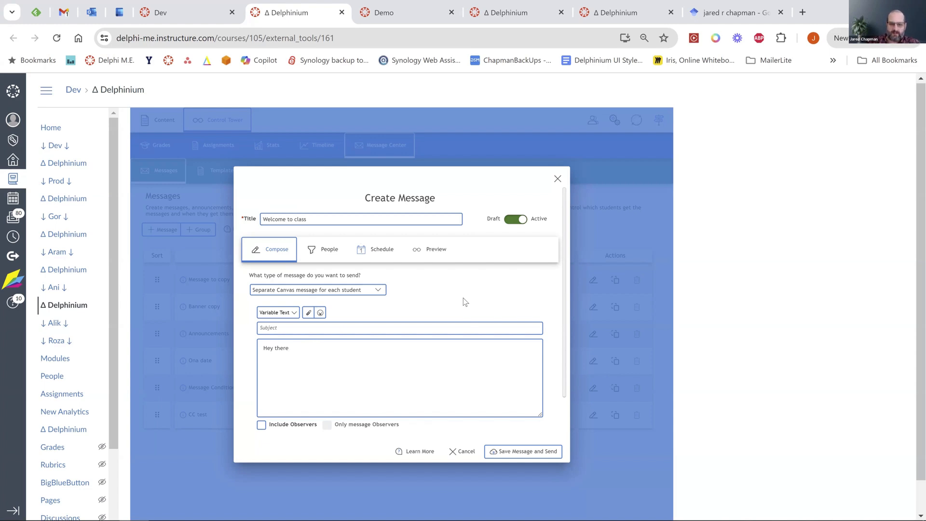
{"action": "left_click", "coordinate": [293, 312]}
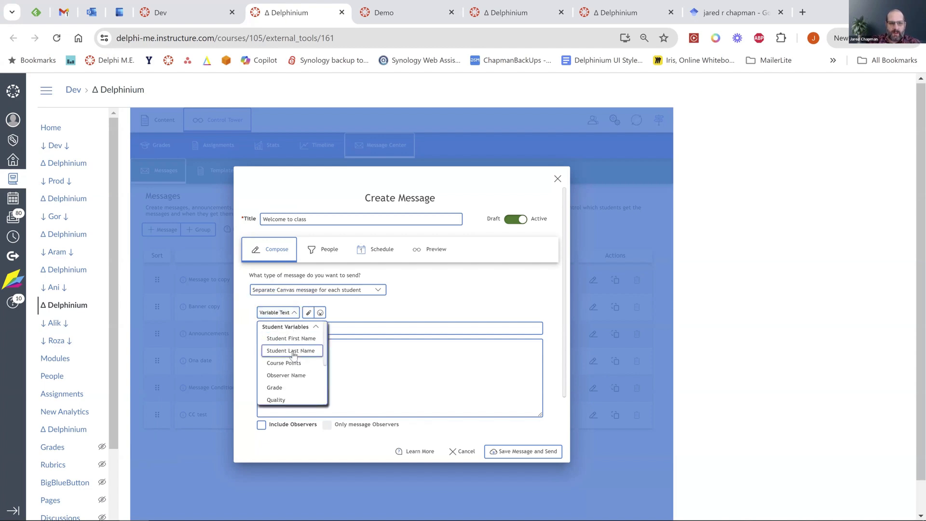
Browse Variable Text, expanding Course Variables and Snippets (CIN, COUT), then close the draft unsaved.
{"action": "scroll", "coordinate": [293, 364], "scroll_direction": "down", "scroll_amount": 2}
{"action": "scroll", "coordinate": [291, 370], "scroll_direction": "down", "scroll_amount": 2}
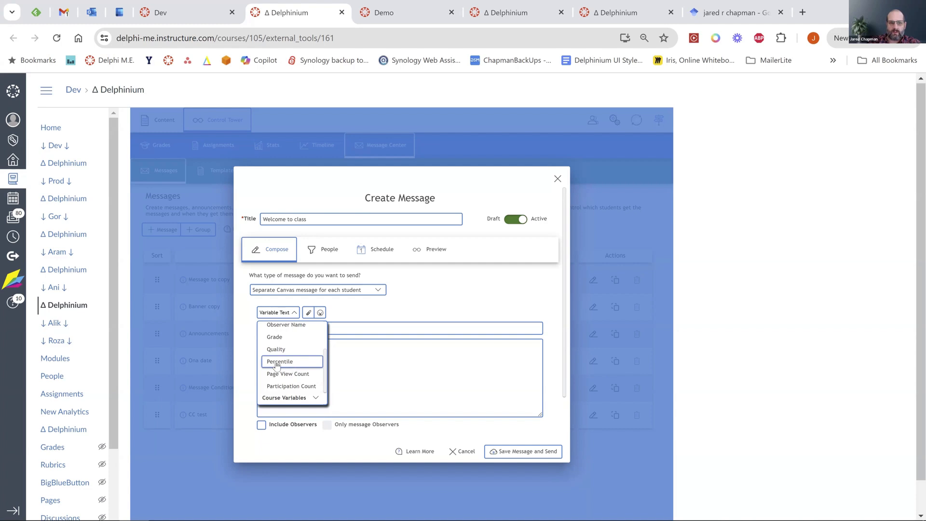
{"action": "scroll", "coordinate": [278, 365], "scroll_direction": "down", "scroll_amount": 2}
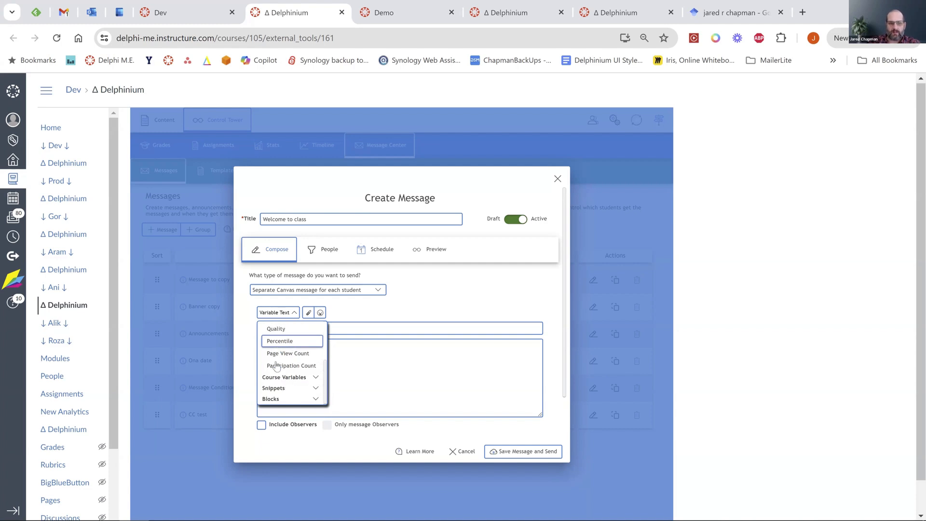
{"action": "left_click", "coordinate": [278, 379]}
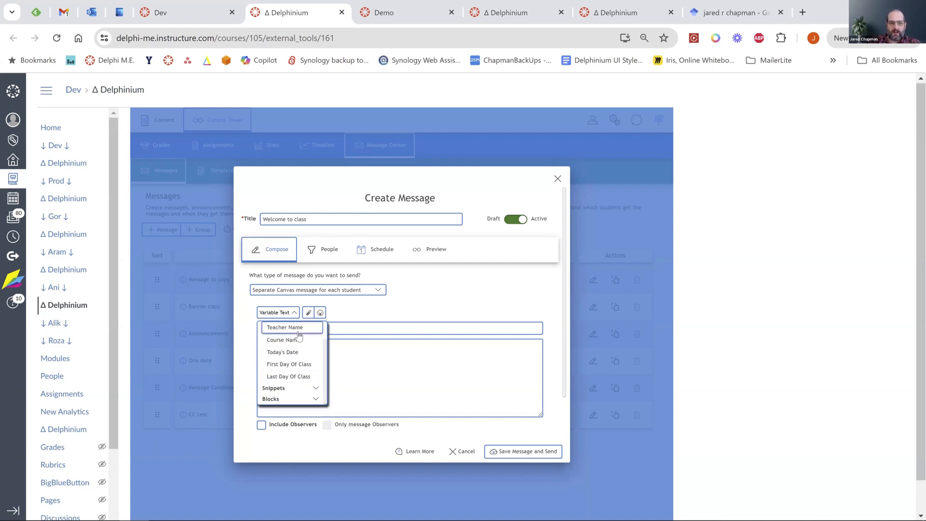
{"action": "scroll", "coordinate": [298, 336], "scroll_direction": "down", "scroll_amount": 1}
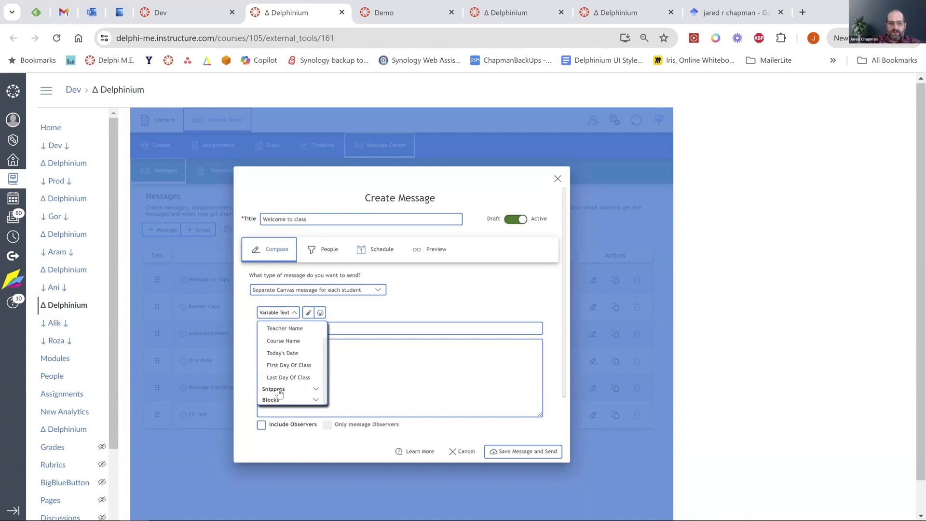
{"action": "left_click", "coordinate": [316, 390]}
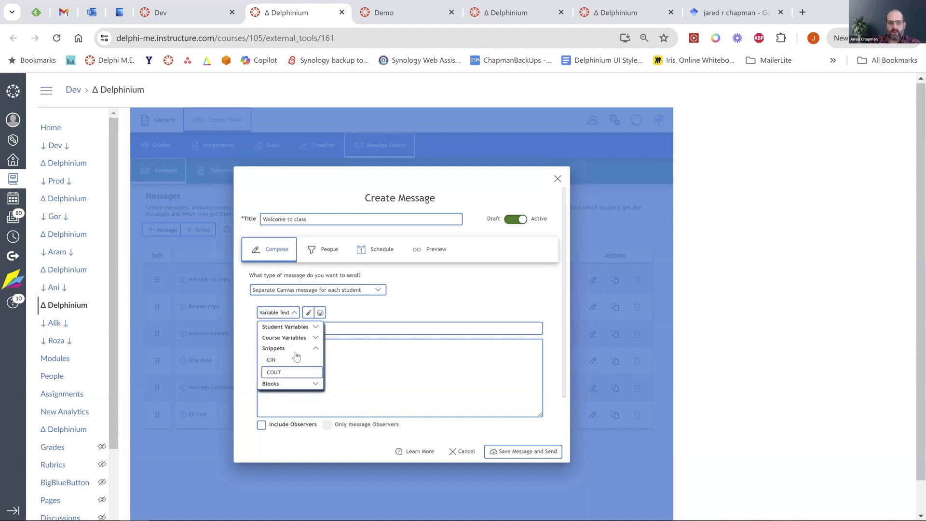
{"action": "left_click", "coordinate": [555, 179]}
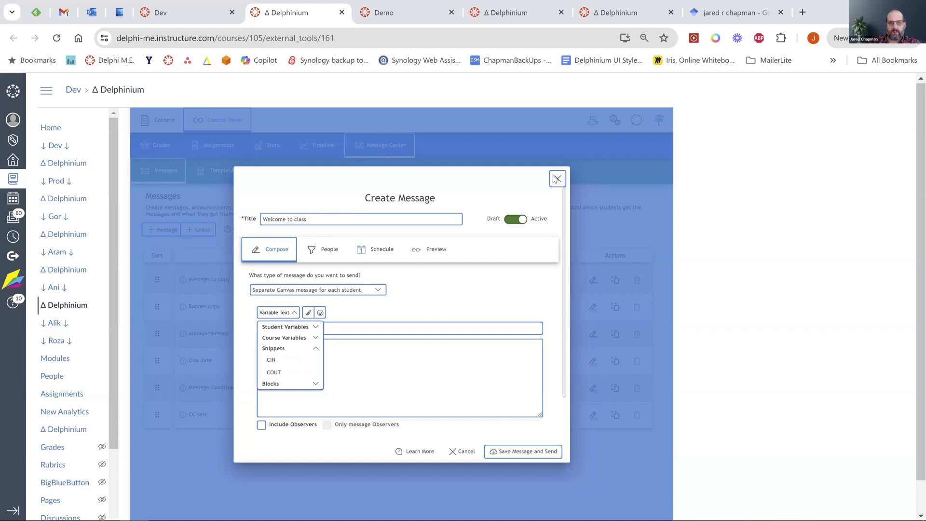
{"action": "left_click", "coordinate": [261, 174]}
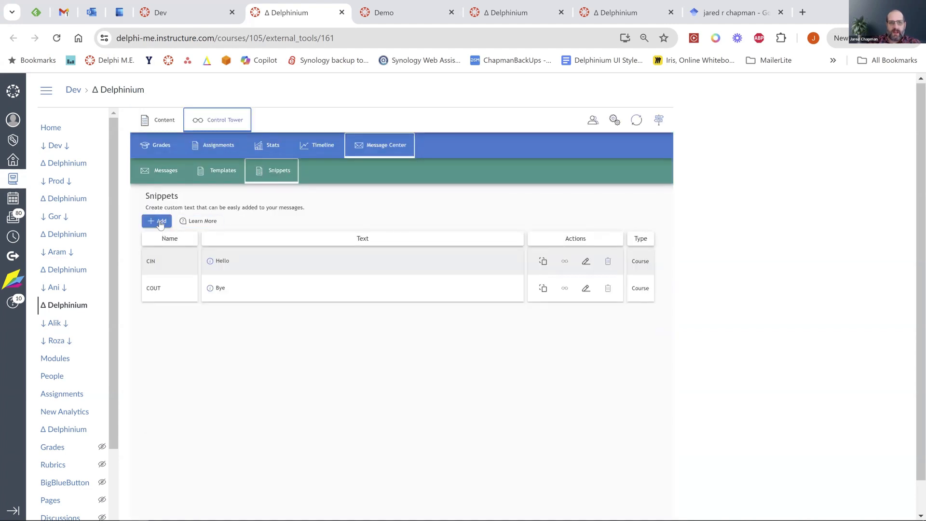
{"action": "left_click", "coordinate": [159, 221]}
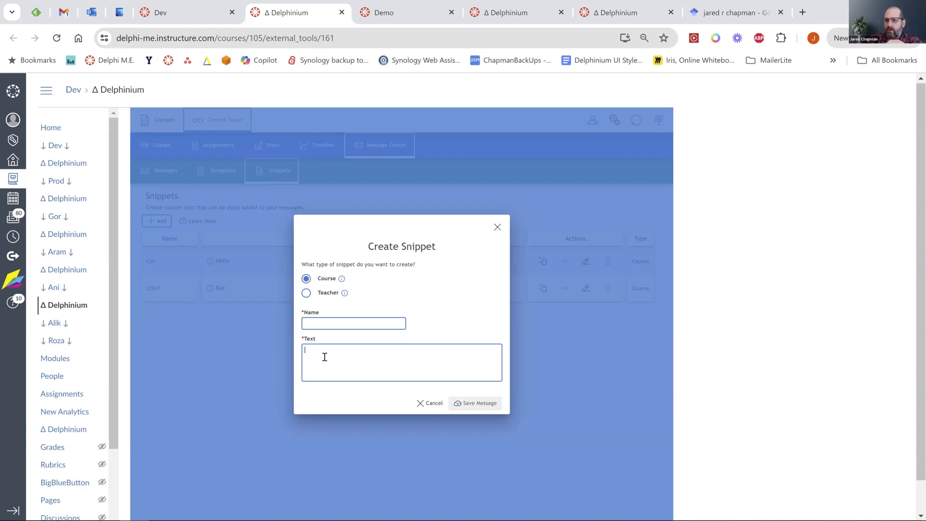
{"action": "left_click", "coordinate": [428, 407]}
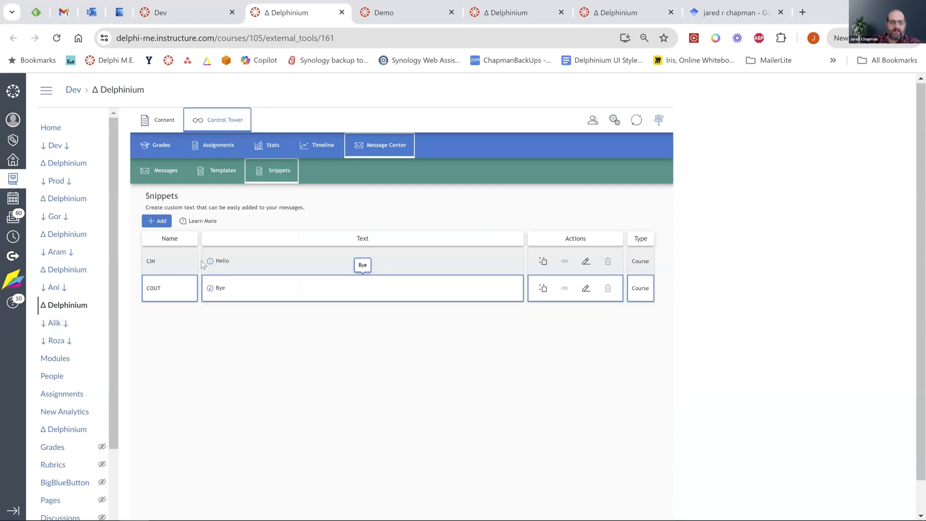
{"action": "left_click", "coordinate": [154, 221]}
{"action": "left_click", "coordinate": [497, 226]}
{"action": "left_click", "coordinate": [156, 169]}
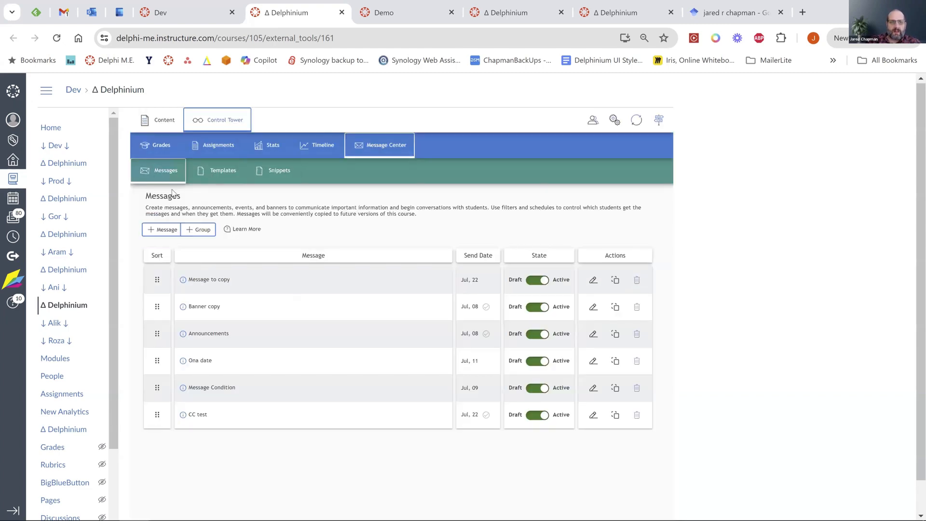
Start another new message and insert the CIN snippet from Variable Text into its body.
{"action": "left_click", "coordinate": [163, 229]}
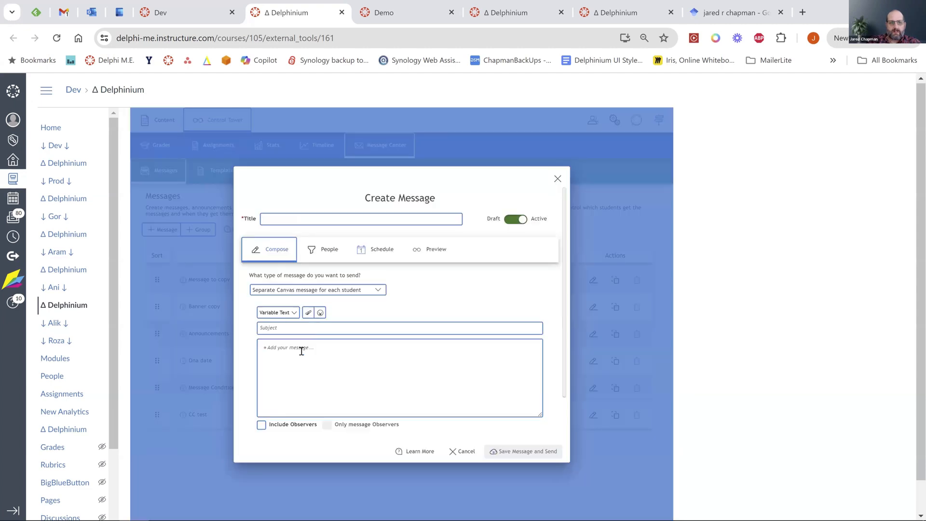
{"action": "left_click", "coordinate": [295, 314]}
{"action": "scroll", "coordinate": [290, 381], "scroll_direction": "down", "scroll_amount": 3}
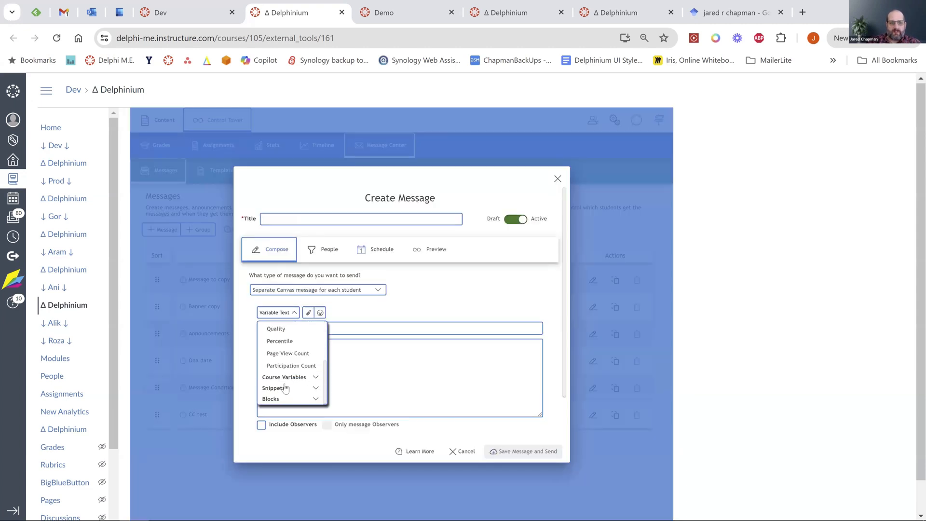
{"action": "left_click", "coordinate": [311, 390]}
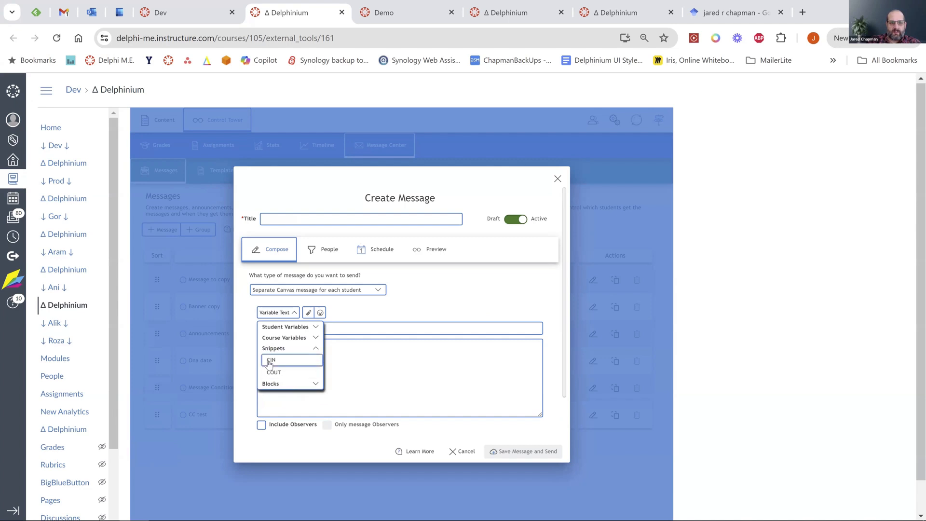
{"action": "left_click", "coordinate": [269, 360]}
Select the inserted CIN snippet text and delete it, leaving the body empty.
{"action": "left_click_drag", "start_coordinate": [305, 349], "coordinate": [261, 347]}
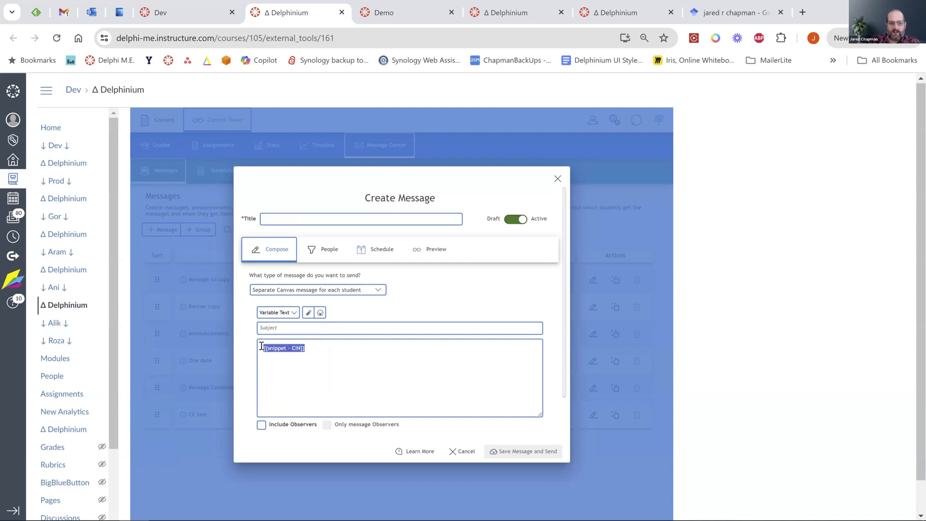
{"action": "left_click", "coordinate": [319, 364]}
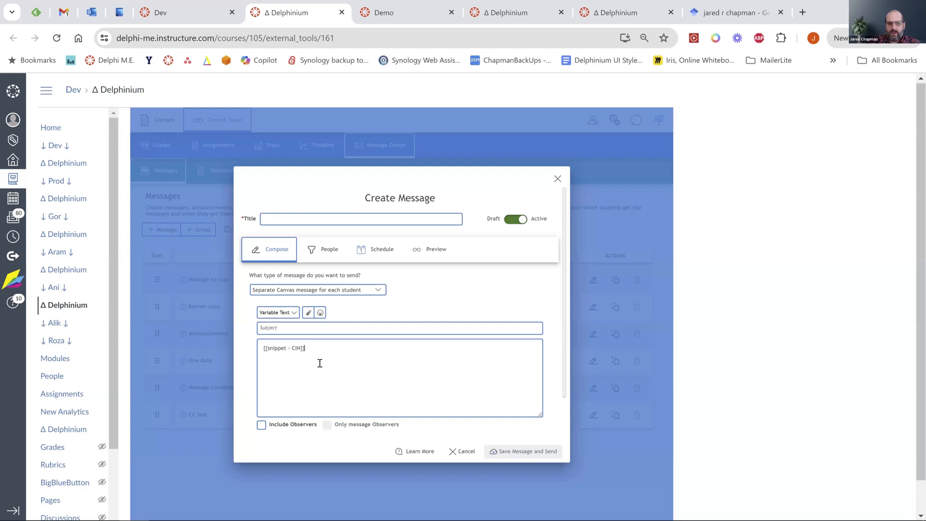
{"action": "left_click_drag", "start_coordinate": [307, 348], "coordinate": [260, 348]}
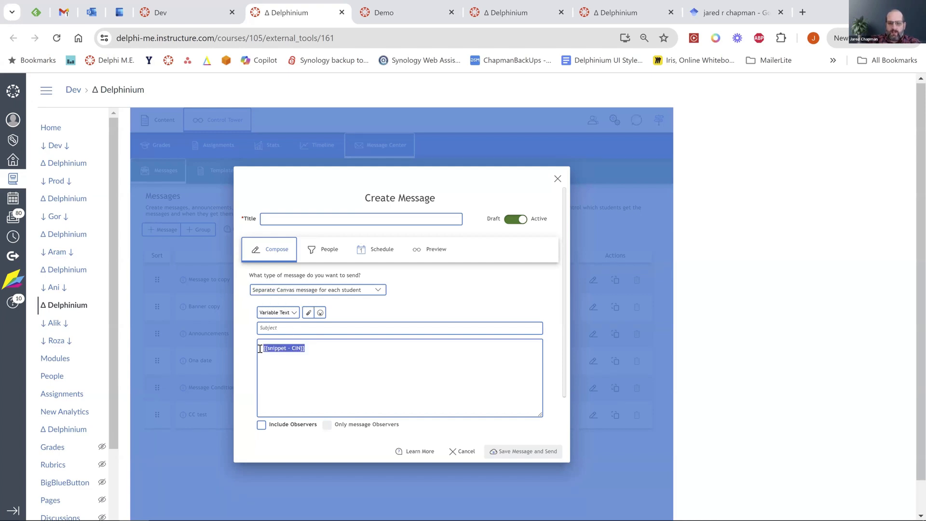
{"action": "key", "text": "Delete"}
Insert a Progress block into the message body from Variable Text's Blocks group.
{"action": "left_click", "coordinate": [291, 313]}
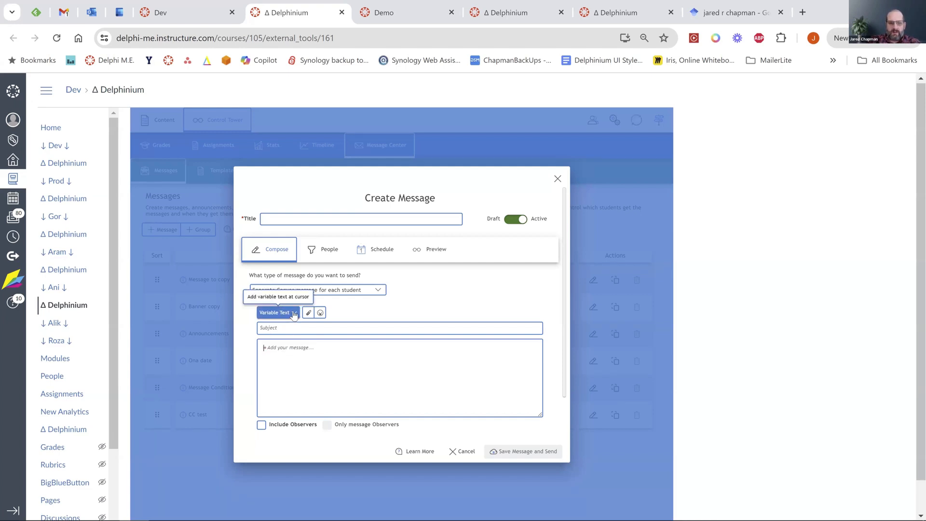
{"action": "scroll", "coordinate": [295, 388], "scroll_direction": "down", "scroll_amount": 3}
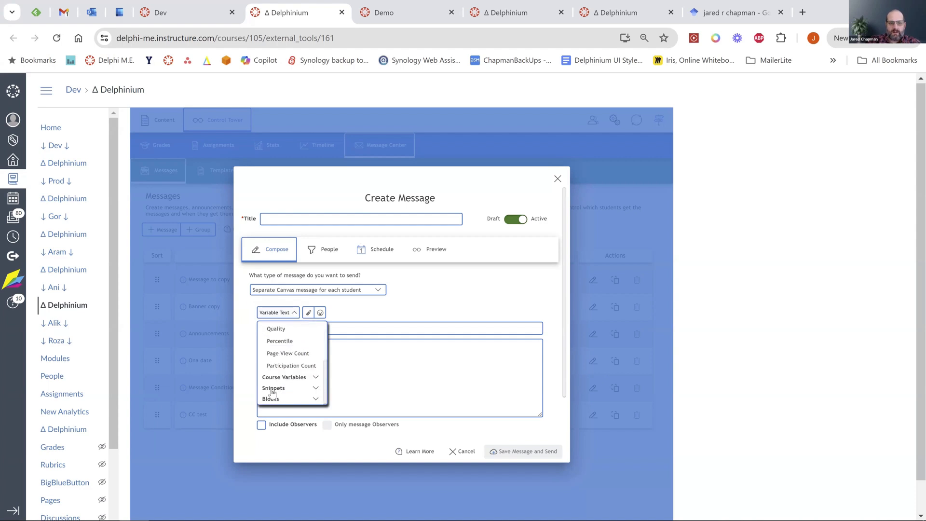
{"action": "left_click", "coordinate": [315, 399]}
{"action": "scroll", "coordinate": [286, 371], "scroll_direction": "down", "scroll_amount": 1}
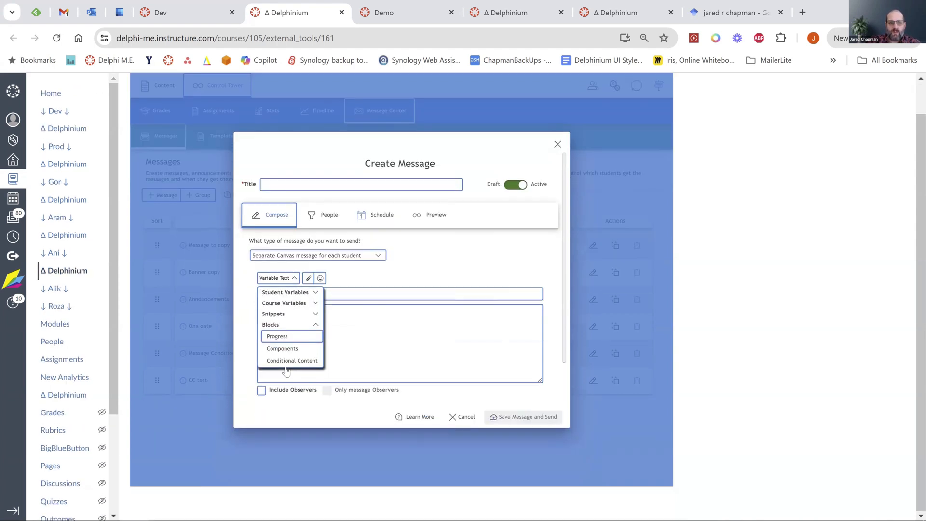
{"action": "left_click", "coordinate": [285, 337]}
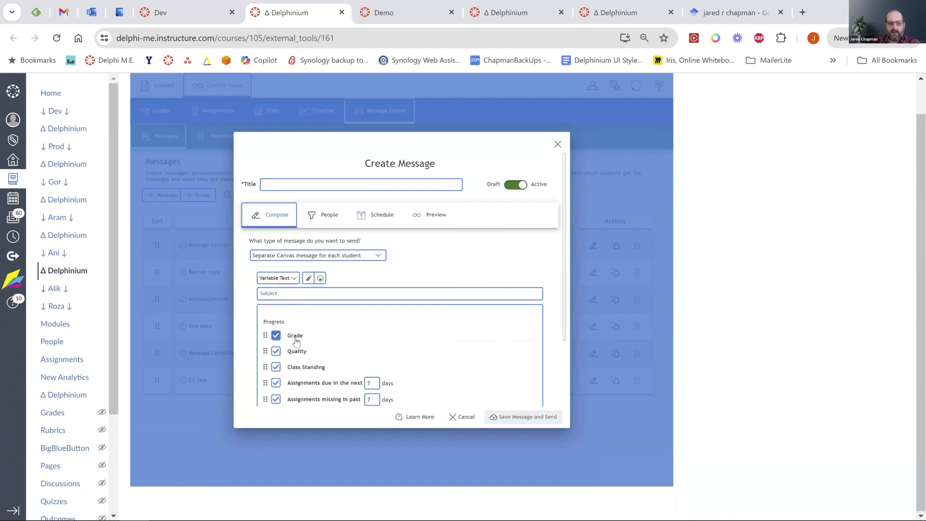
{"action": "scroll", "coordinate": [442, 349], "scroll_direction": "down", "scroll_amount": 1}
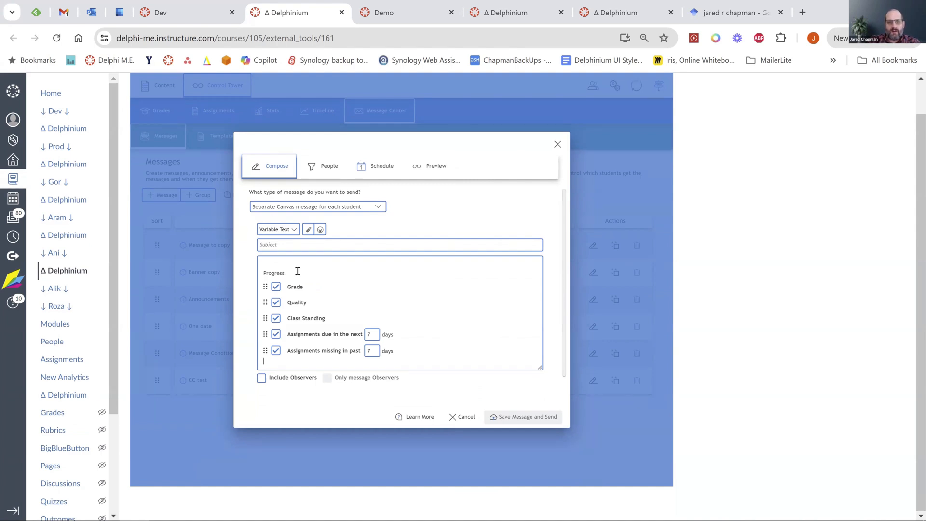
Leave Grade and Quality out, move Assignments due up, and add a text line above the block.
{"action": "left_click", "coordinate": [276, 287]}
{"action": "left_click", "coordinate": [276, 302]}
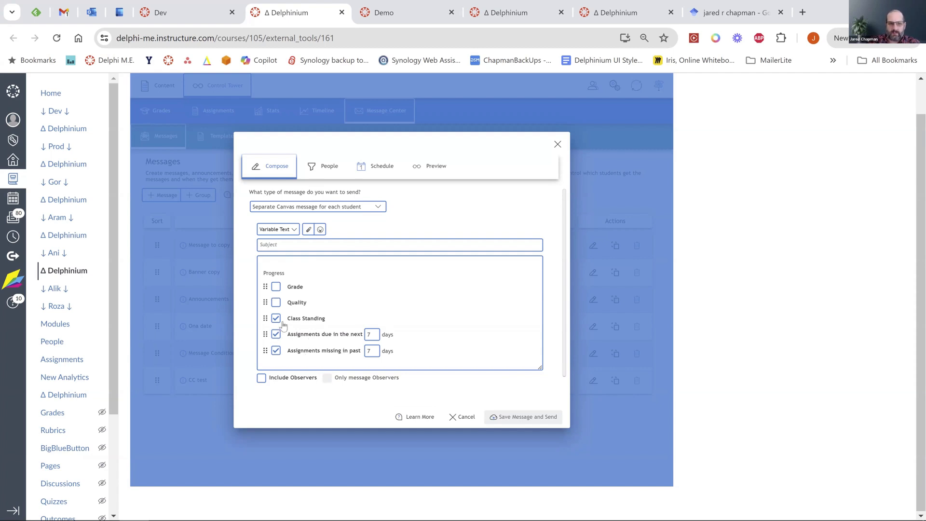
{"action": "left_click_drag", "start_coordinate": [266, 331], "coordinate": [267, 303]}
{"action": "left_click", "coordinate": [281, 263]}
{"action": "type", "text": "above"}
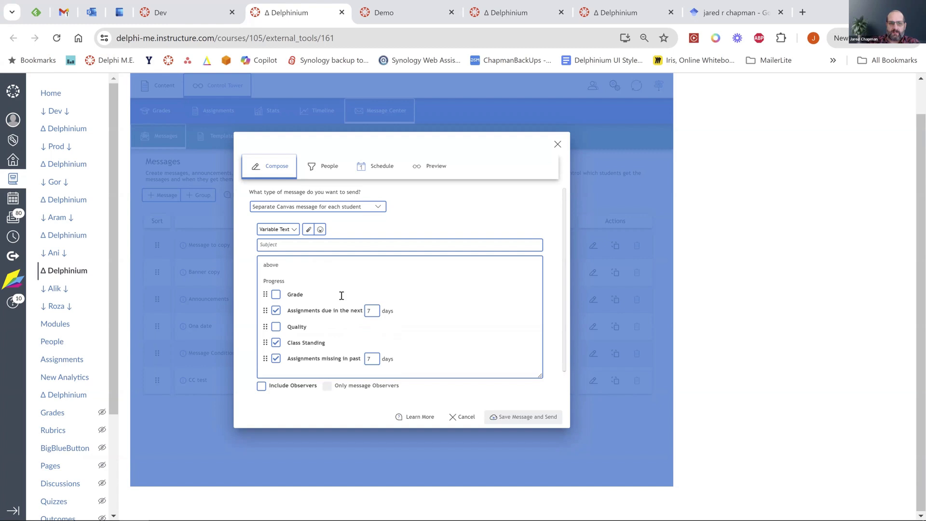
{"action": "scroll", "coordinate": [428, 359], "scroll_direction": "down", "scroll_amount": 1}
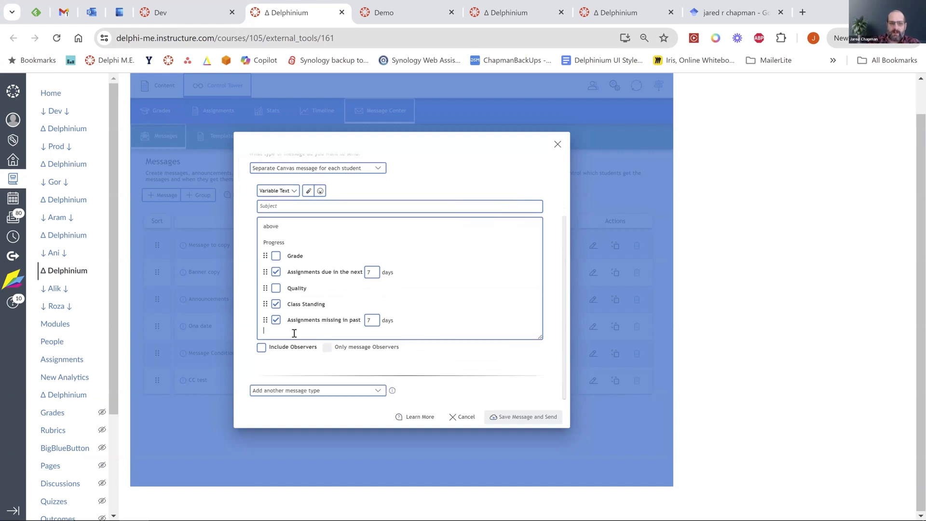
{"action": "key", "text": "Return"}
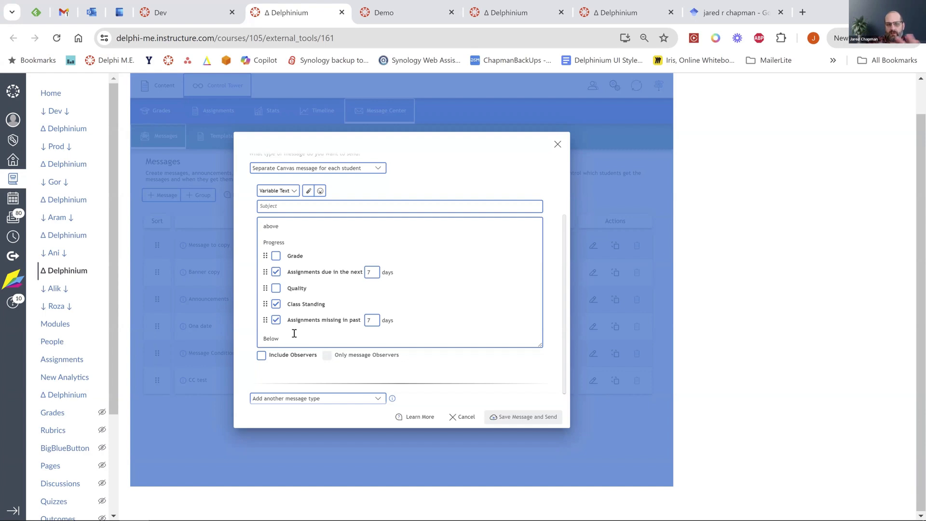
Select all the existing message body content, including the Progress block, and delete it.
{"action": "scroll", "coordinate": [294, 333], "scroll_direction": "up", "scroll_amount": 2}
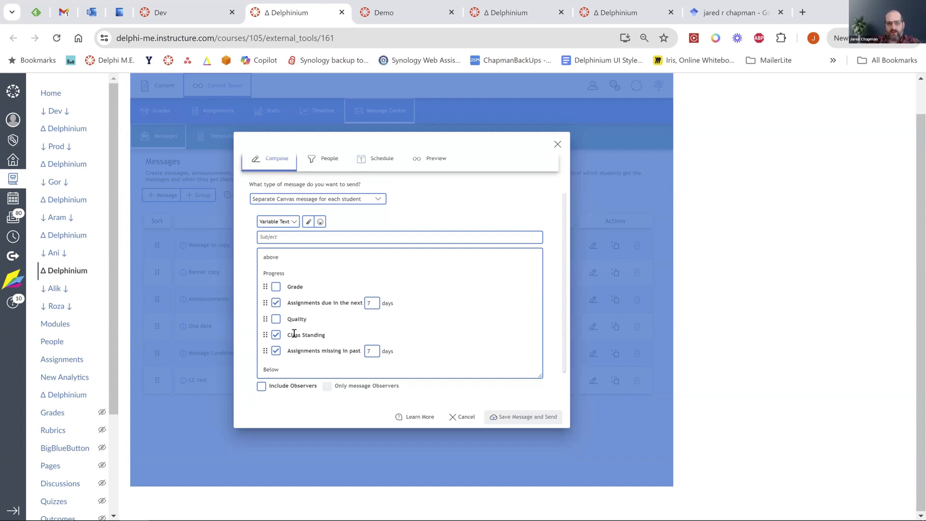
{"action": "left_click", "coordinate": [292, 233]}
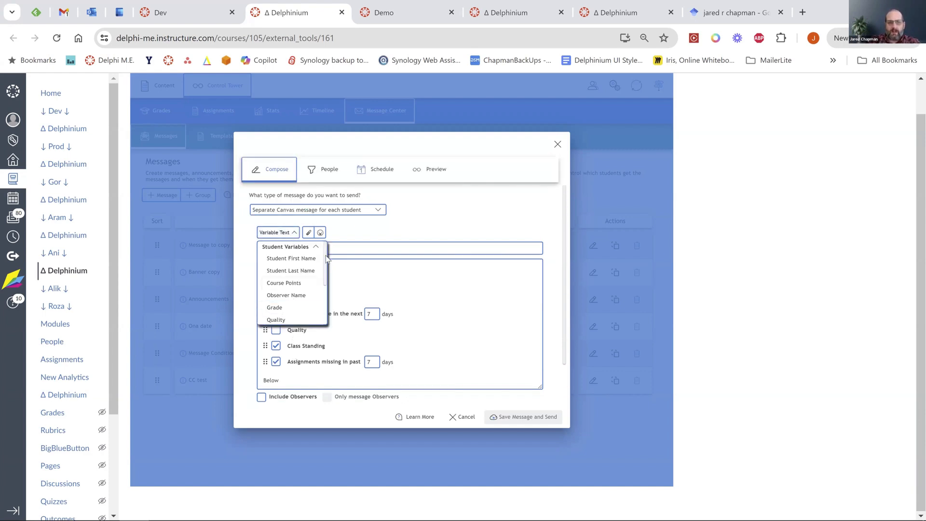
{"action": "scroll", "coordinate": [308, 289], "scroll_direction": "down", "scroll_amount": 3}
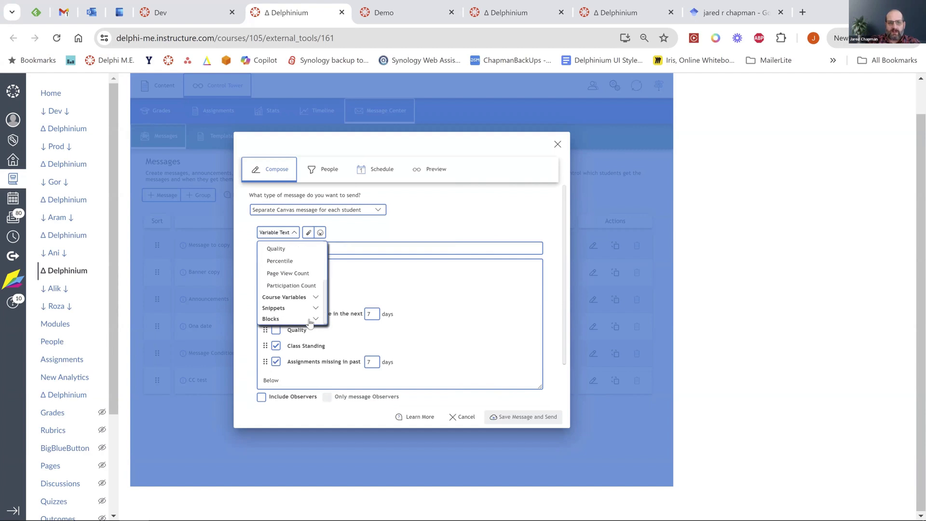
{"action": "left_click", "coordinate": [316, 320]}
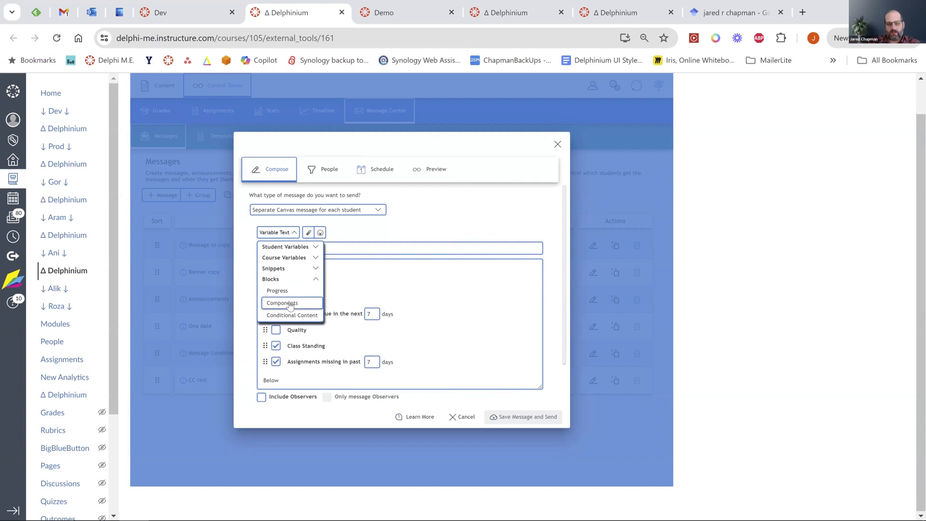
{"action": "left_click", "coordinate": [426, 318]}
{"action": "left_click_drag", "start_coordinate": [291, 379], "coordinate": [261, 270]}
{"action": "key", "text": "BackSpace"}
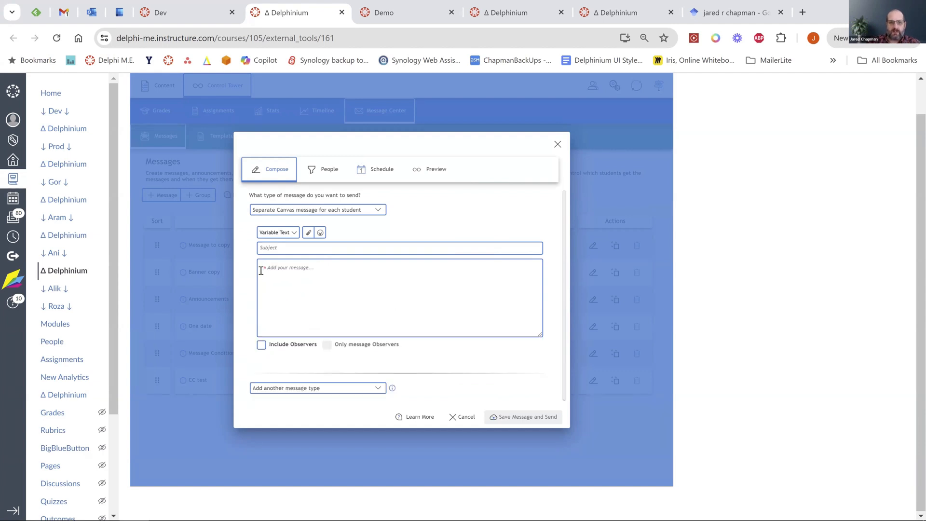
Insert a Conditional Content block from Variable Text's Blocks group.
{"action": "left_click", "coordinate": [275, 232]}
{"action": "scroll", "coordinate": [286, 299], "scroll_direction": "down", "scroll_amount": 3}
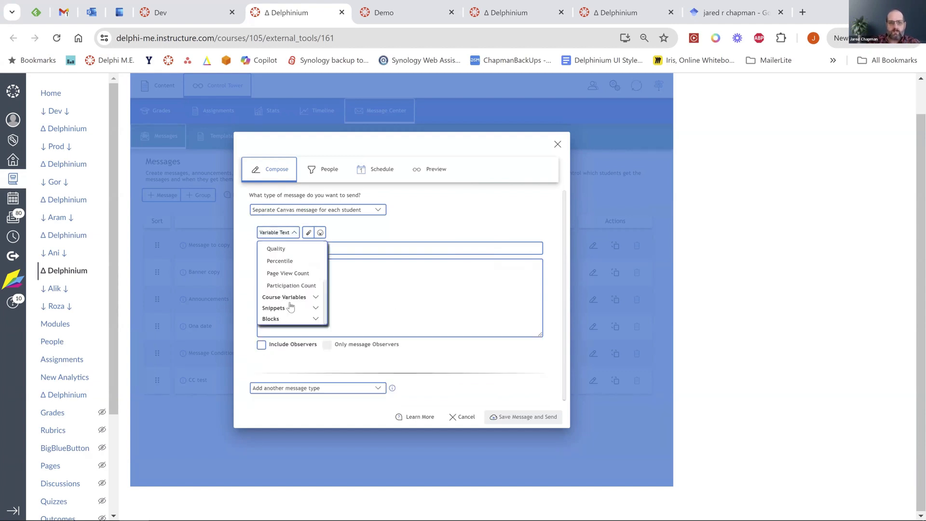
{"action": "left_click", "coordinate": [311, 319]}
{"action": "left_click", "coordinate": [291, 315]}
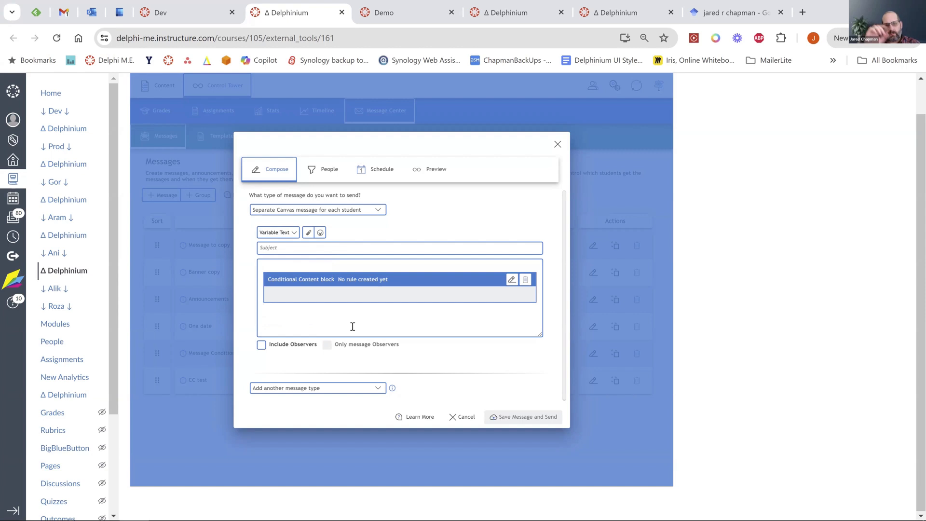
Write 'I am a conditional[[Course Points]] block' in the block, set condition value 1, and save.
{"action": "left_click", "coordinate": [512, 280]}
{"action": "type", "text": "I am a con"}
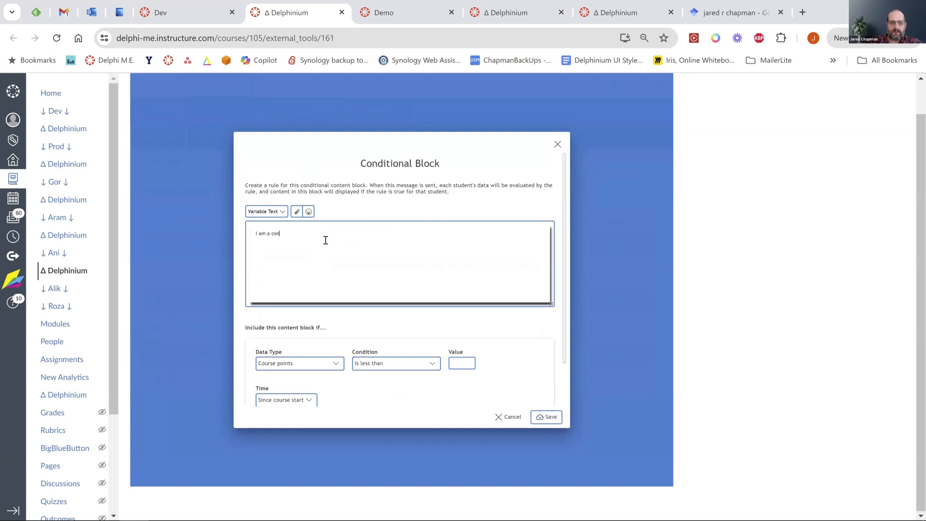
{"action": "type", "text": "dional block"}
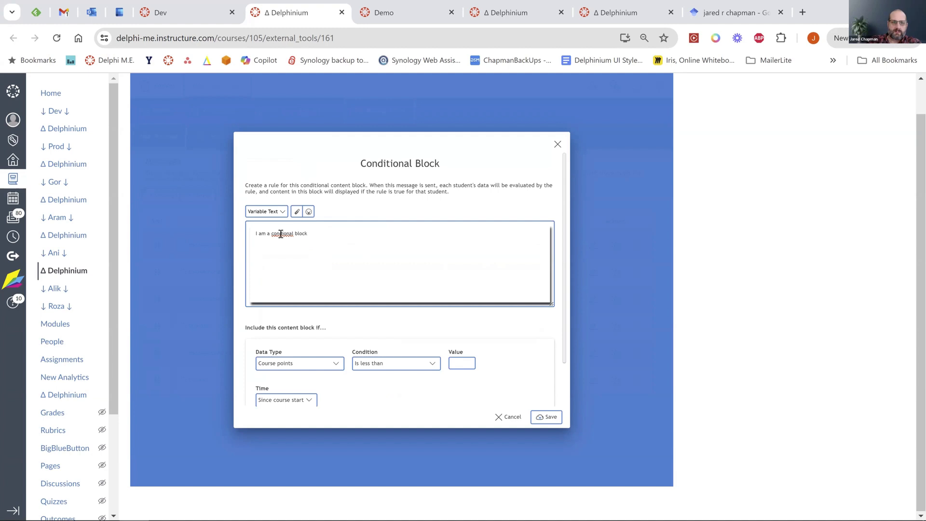
{"action": "right_click", "coordinate": [282, 233]}
{"action": "left_click", "coordinate": [326, 265]}
{"action": "left_click", "coordinate": [265, 211]}
{"action": "left_click", "coordinate": [273, 263]}
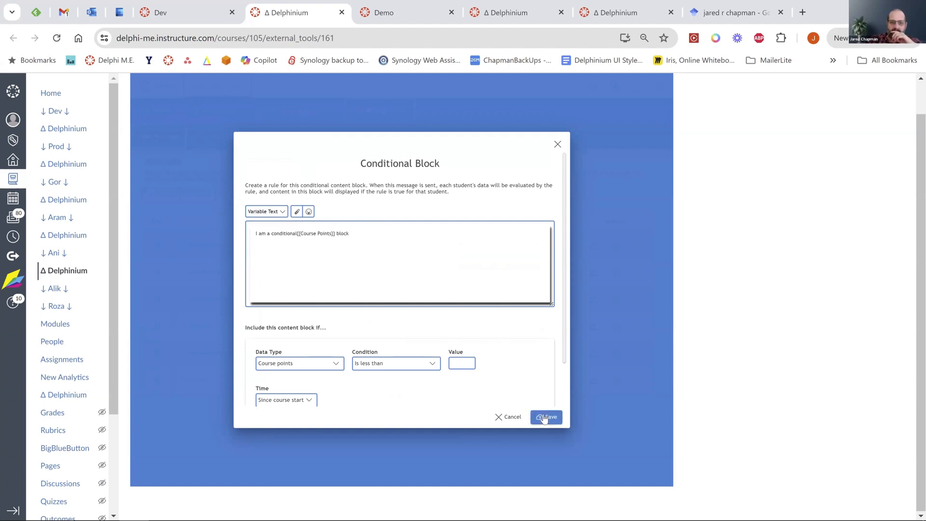
{"action": "left_click", "coordinate": [456, 363]}
{"action": "type", "text": "1"}
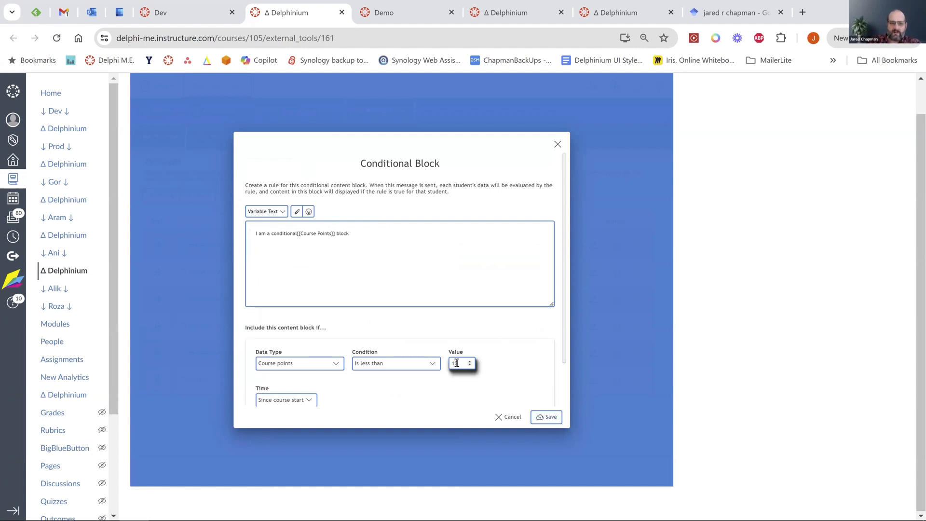
{"action": "left_click", "coordinate": [546, 416]}
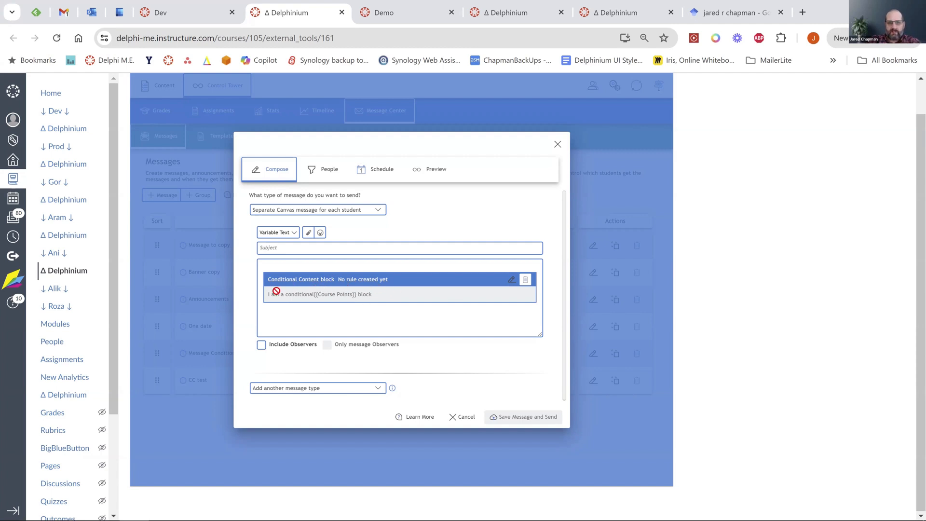
Reopen the block, change the condition's time range to the past x days, then cancel the changes.
{"action": "left_click", "coordinate": [512, 282]}
{"action": "scroll", "coordinate": [388, 297], "scroll_direction": "down", "scroll_amount": 1}
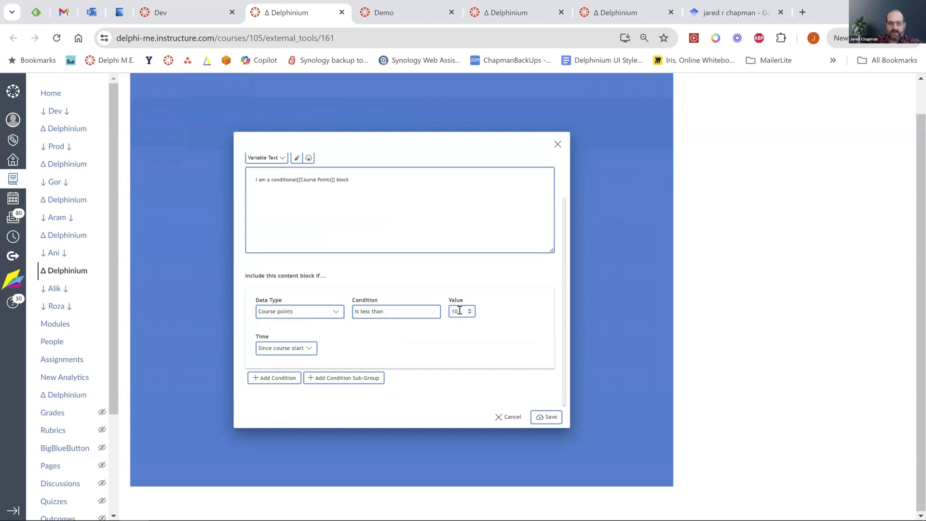
{"action": "left_click", "coordinate": [307, 348]}
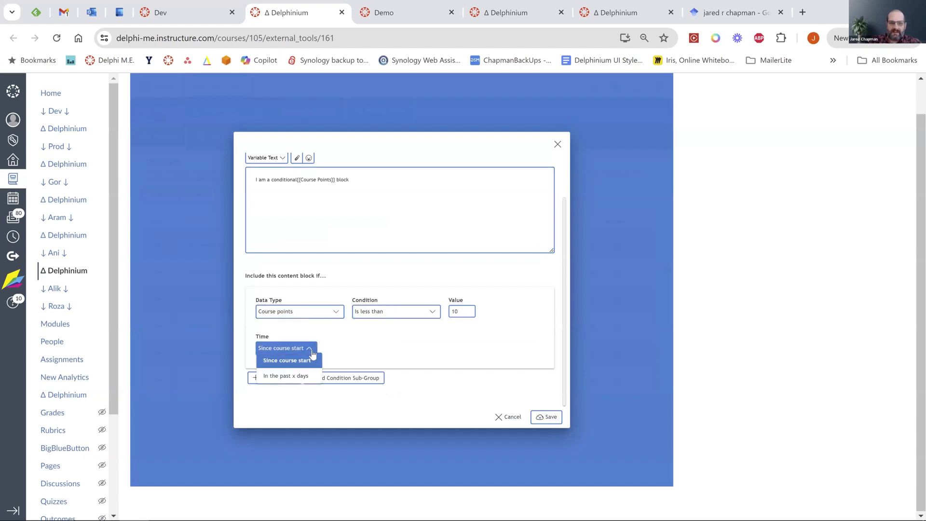
{"action": "left_click", "coordinate": [298, 381]}
{"action": "left_click", "coordinate": [334, 349]}
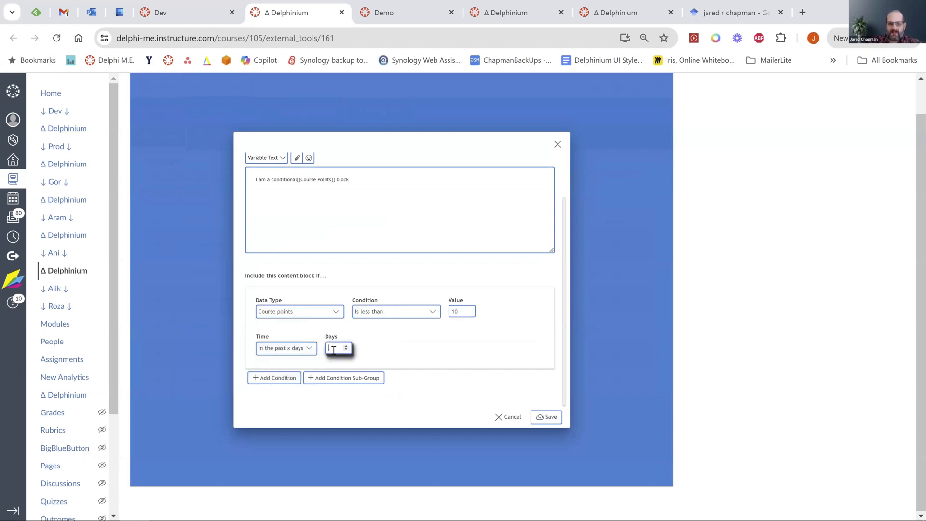
{"action": "left_click", "coordinate": [407, 348]}
{"action": "scroll", "coordinate": [407, 348], "scroll_direction": "up", "scroll_amount": 2}
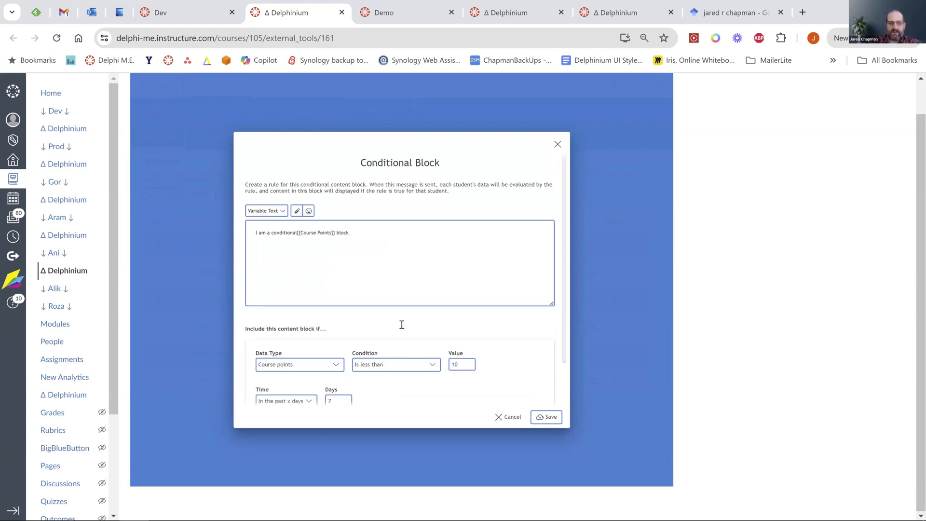
{"action": "left_click_drag", "start_coordinate": [379, 229], "coordinate": [253, 230]}
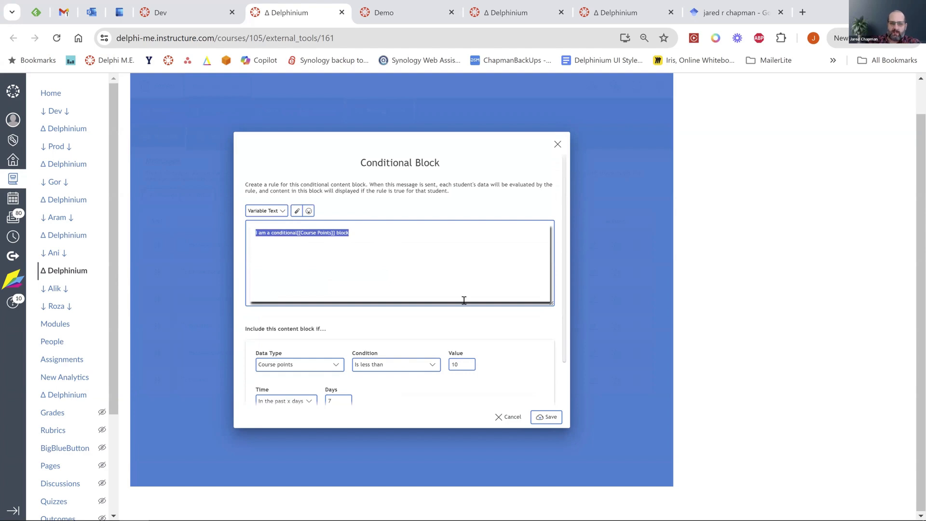
{"action": "left_click", "coordinate": [512, 417]}
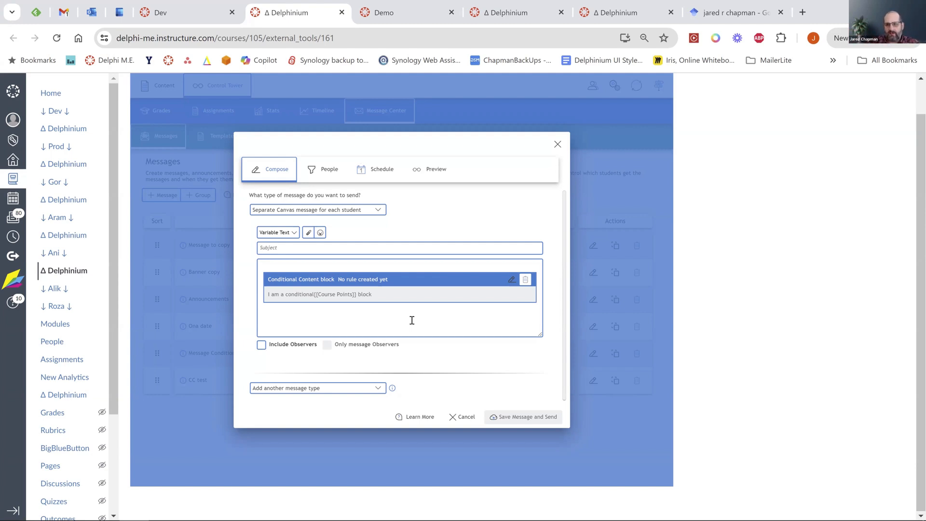
Delete the conditional content block with Backspace and show the message type choices.
{"action": "scroll", "coordinate": [411, 320], "scroll_direction": "up", "scroll_amount": 1}
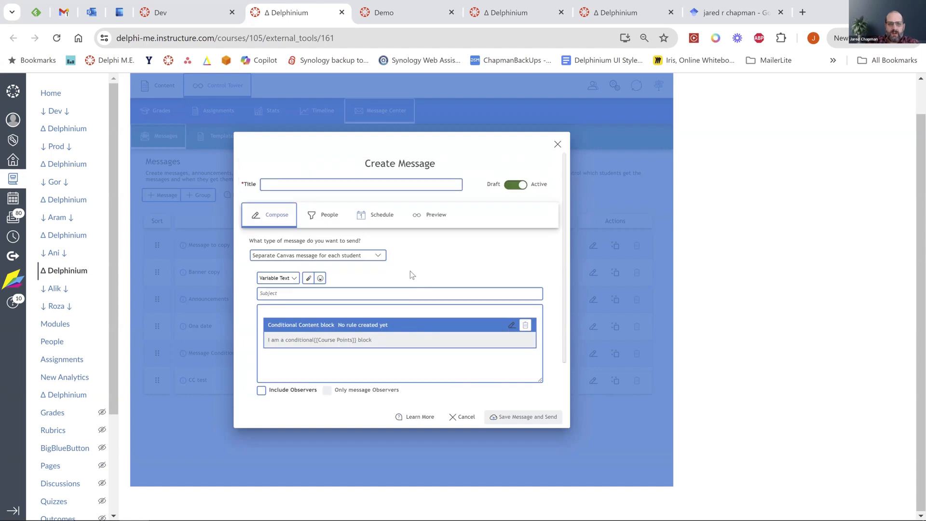
{"action": "left_click", "coordinate": [392, 368]}
{"action": "key", "text": "BackSpace"}
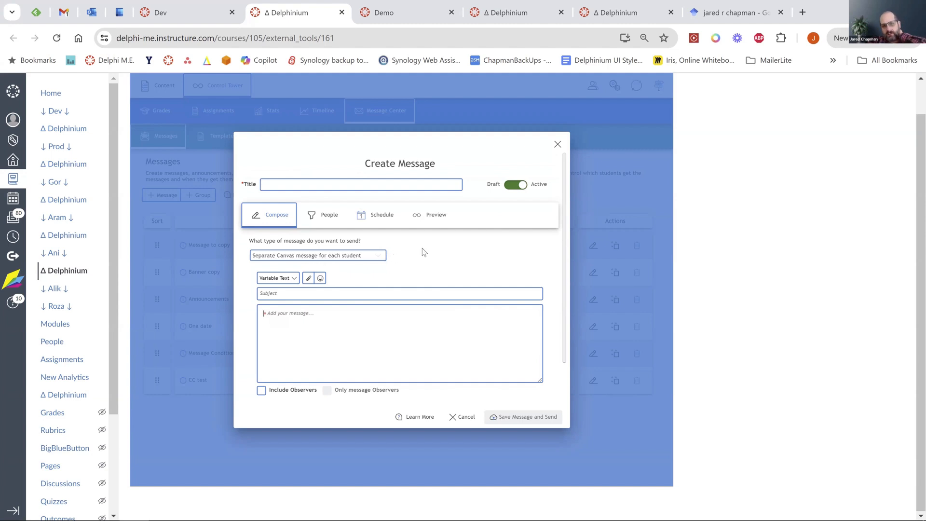
{"action": "scroll", "coordinate": [424, 252], "scroll_direction": "down", "scroll_amount": 2}
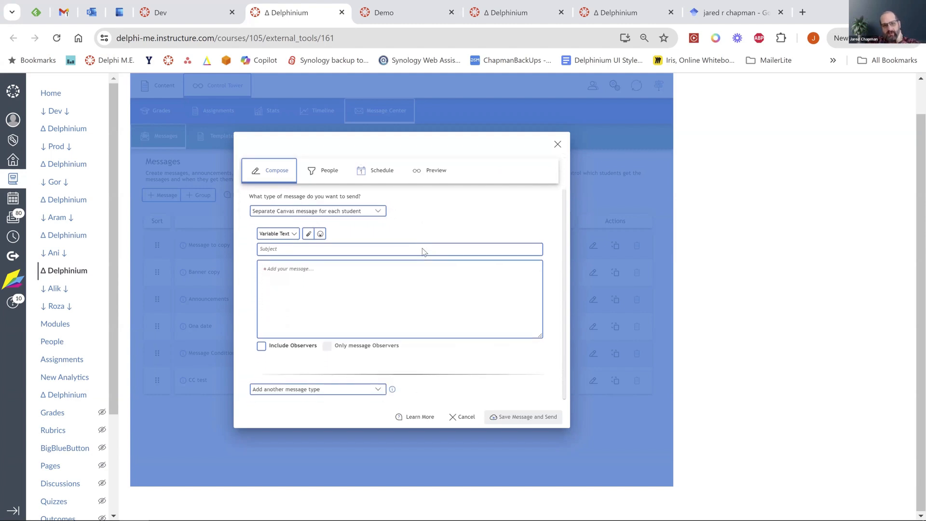
{"action": "left_click", "coordinate": [378, 211]}
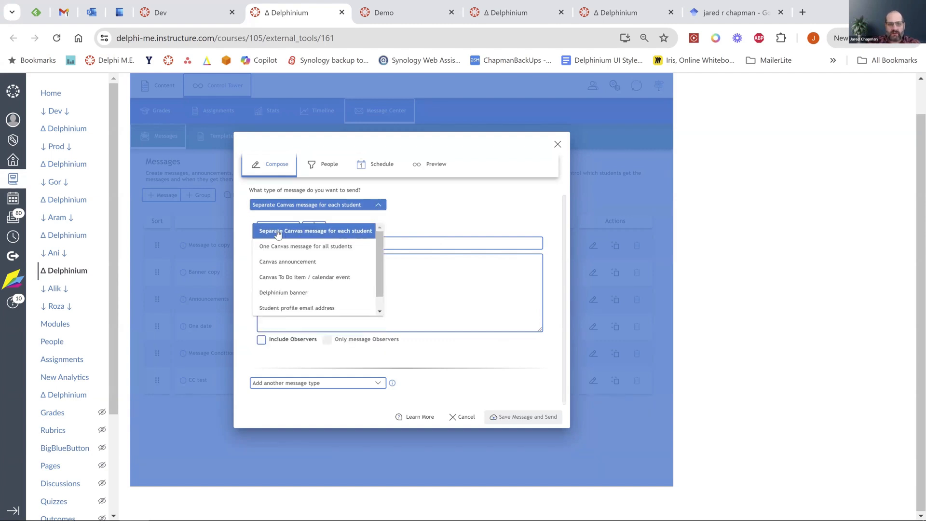
Try message types One Canvas message for all students, Canvas announcement, then separate message per student.
{"action": "left_click", "coordinate": [331, 248]}
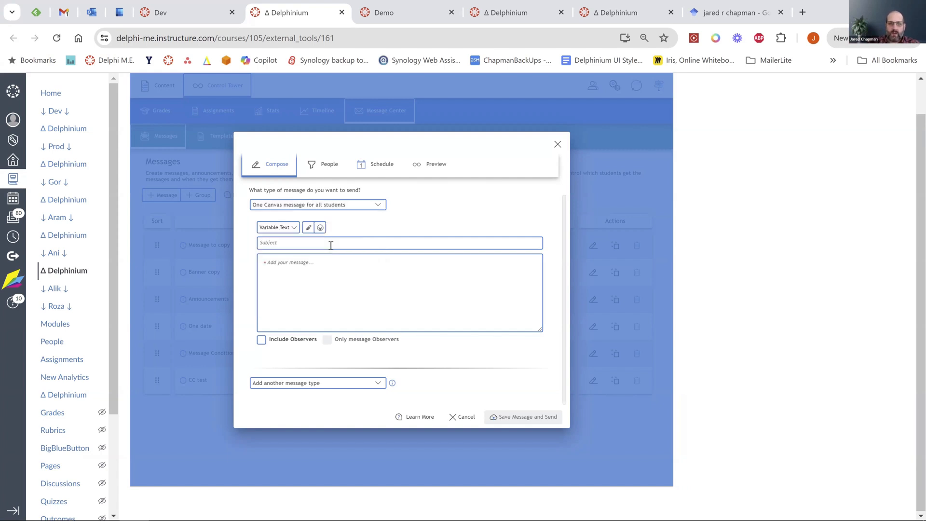
{"action": "left_click", "coordinate": [293, 227]}
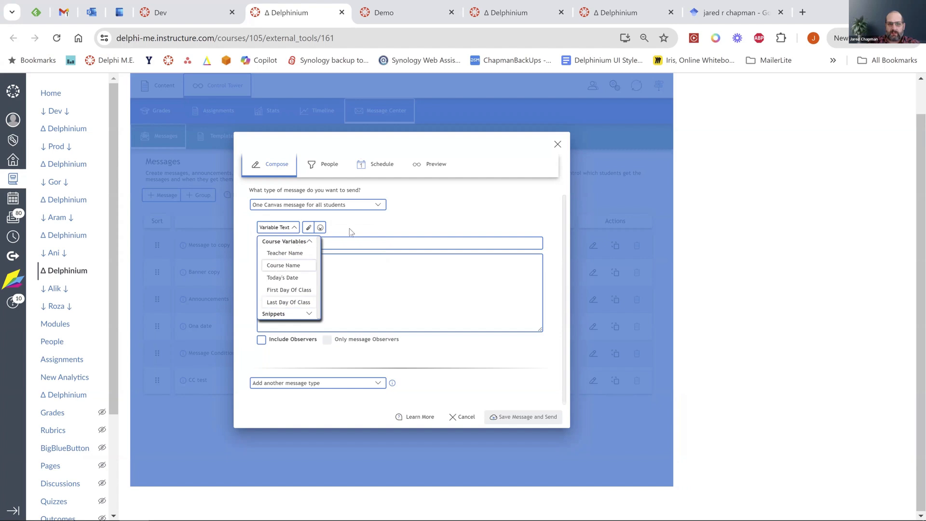
{"action": "left_click", "coordinate": [334, 263]}
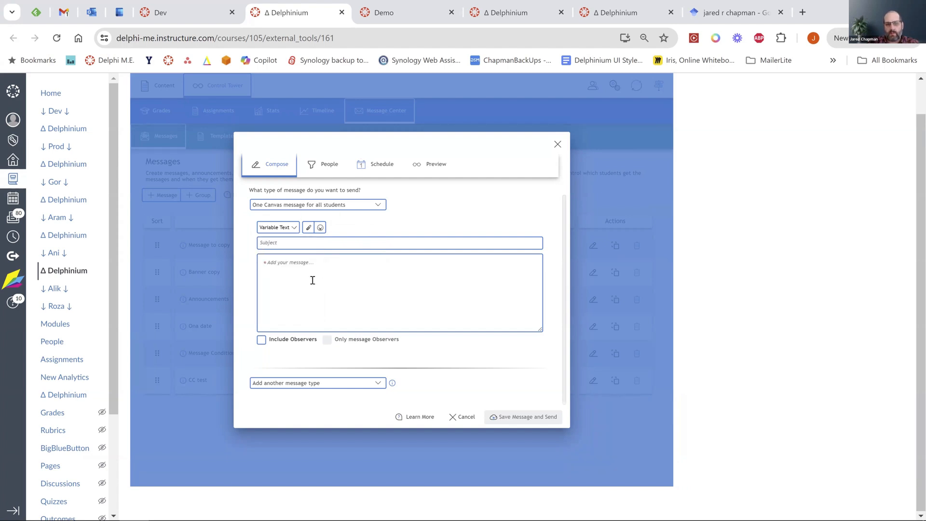
{"action": "left_click", "coordinate": [375, 204]}
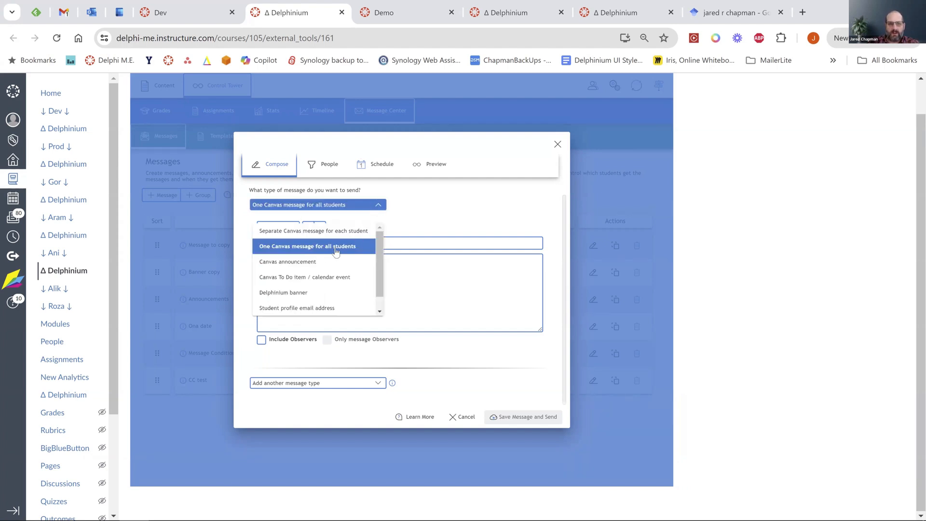
{"action": "left_click", "coordinate": [296, 267]}
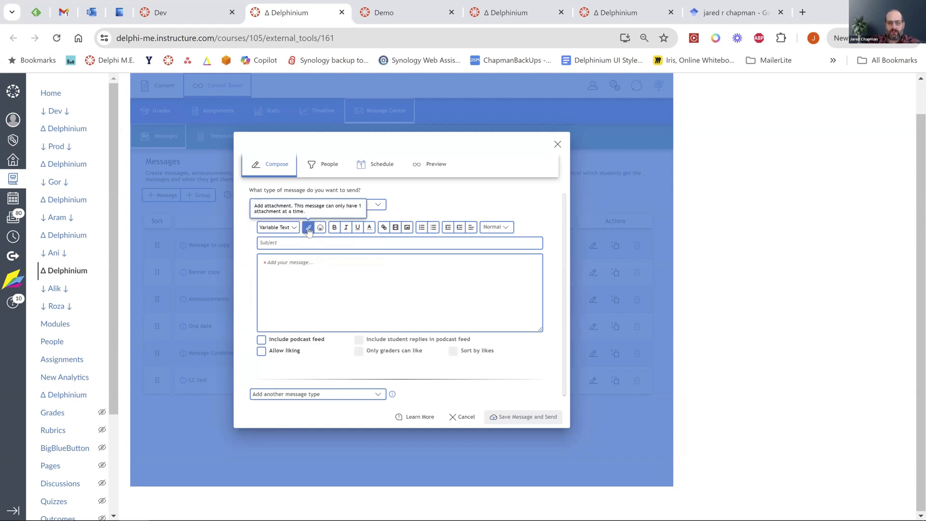
{"action": "left_click", "coordinate": [316, 204]}
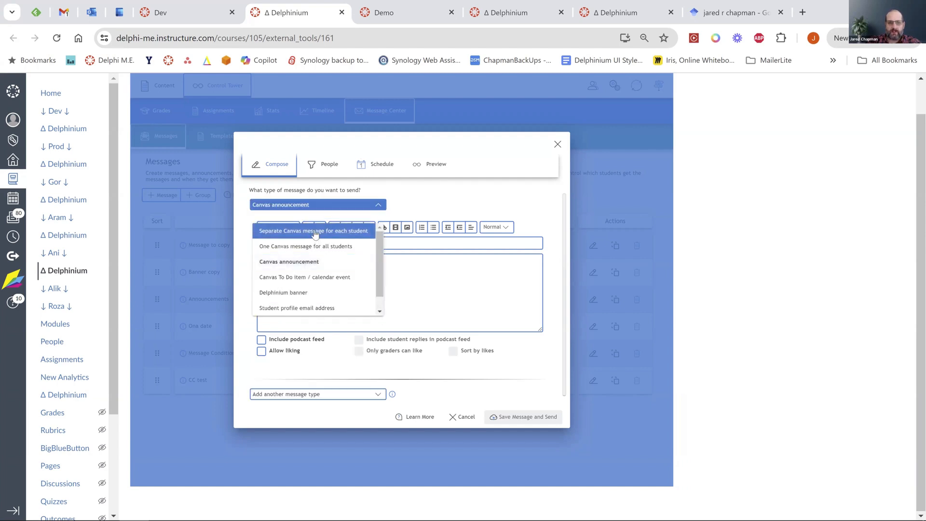
{"action": "left_click", "coordinate": [315, 231]}
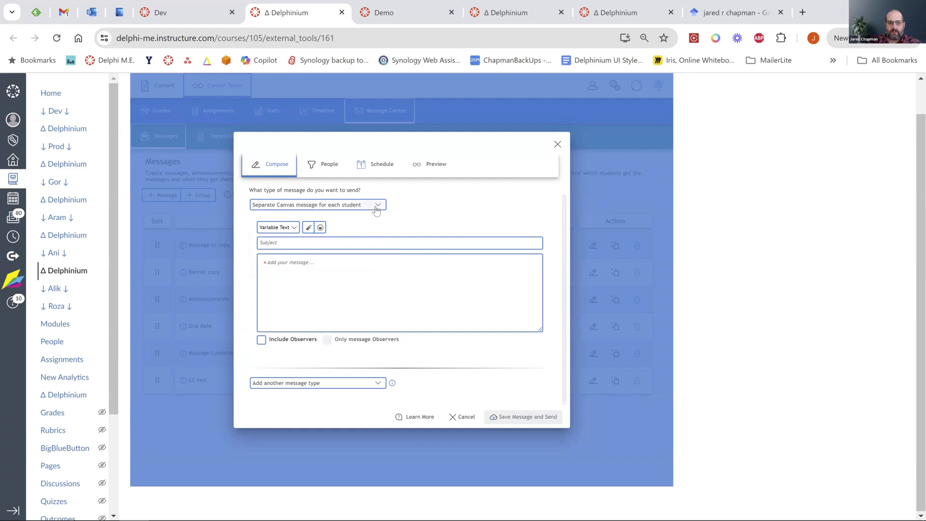
Set the message type to Canvas To Do item / calendar event.
{"action": "left_click", "coordinate": [307, 204]}
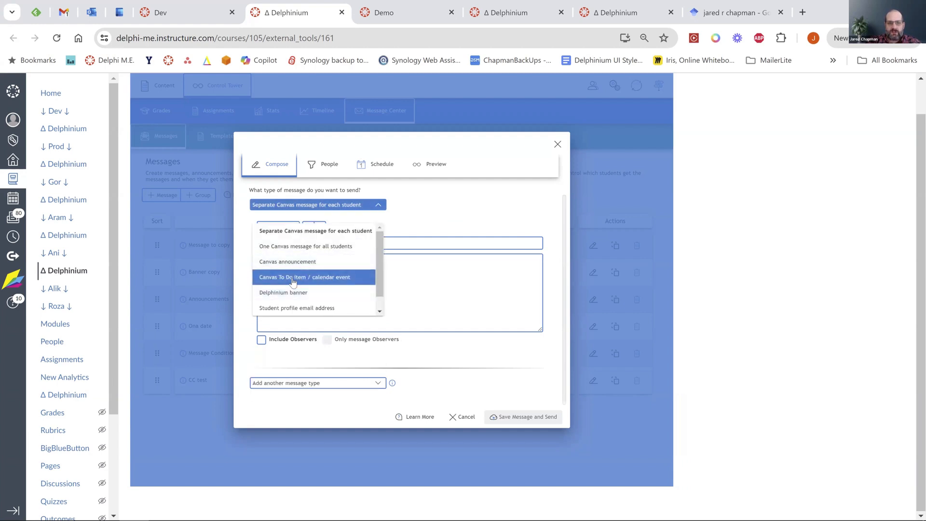
{"action": "left_click", "coordinate": [293, 282]}
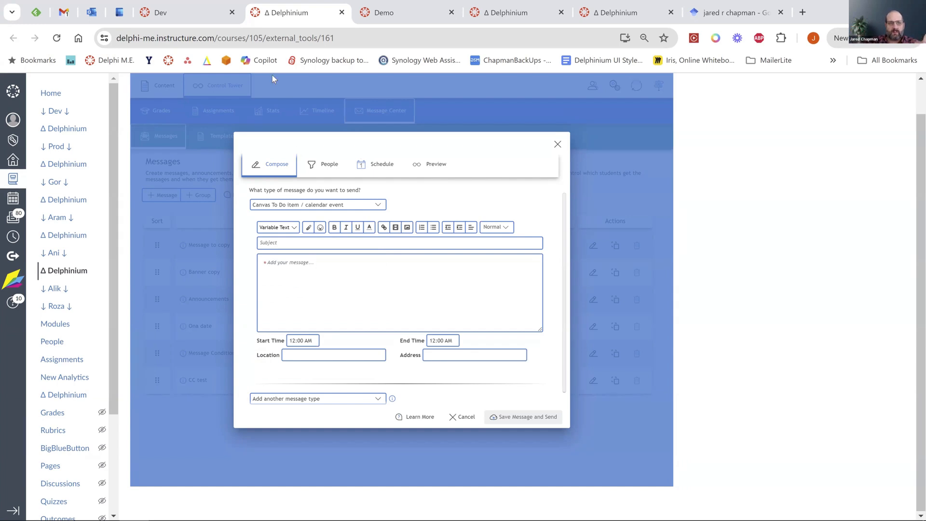
{"action": "left_click", "coordinate": [381, 14]}
{"action": "left_click", "coordinate": [75, 93]}
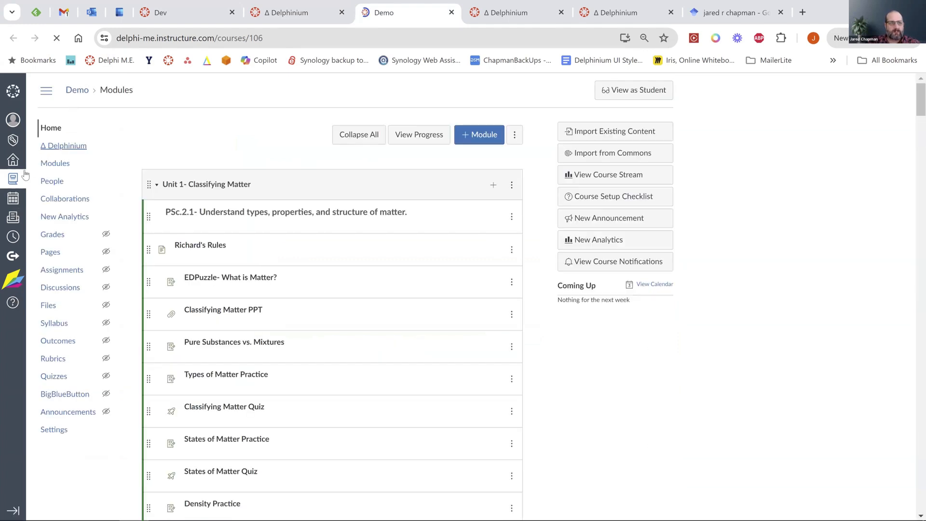
{"action": "left_click", "coordinate": [13, 160]}
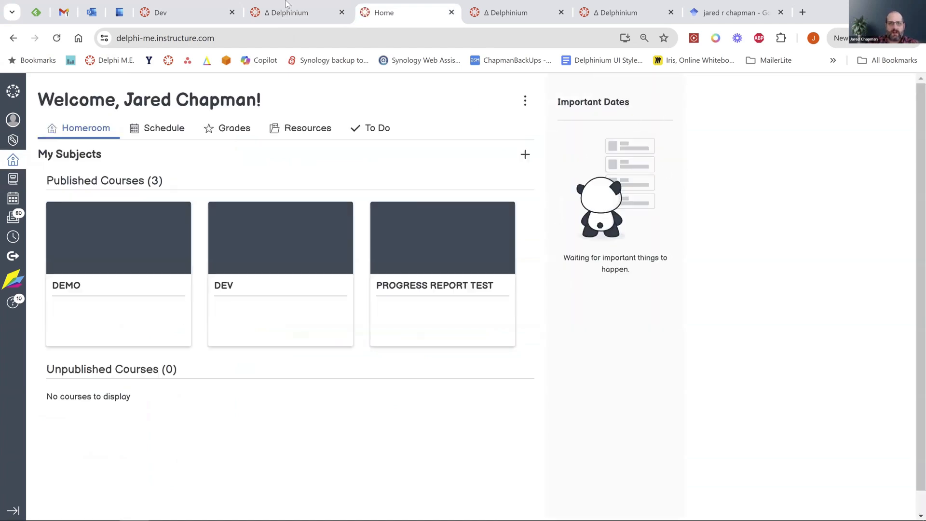
{"action": "left_click", "coordinate": [268, 11]}
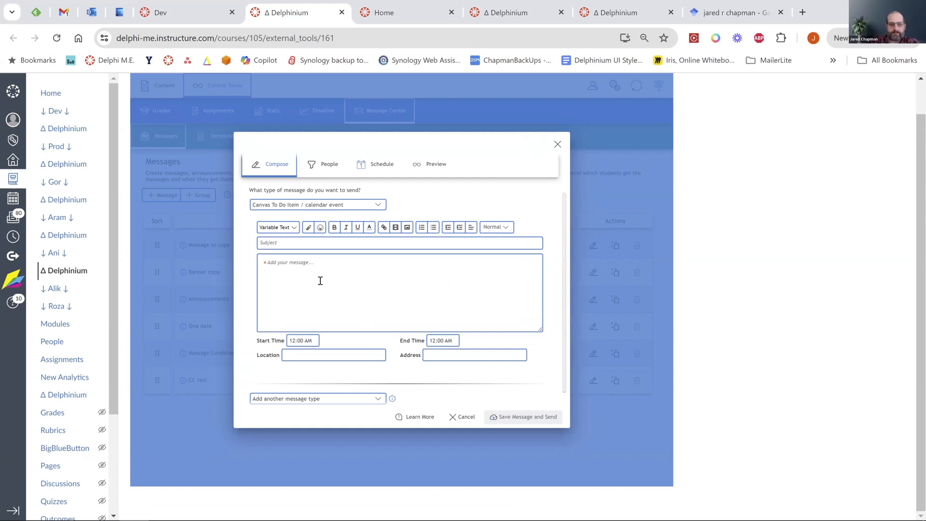
{"action": "left_click", "coordinate": [376, 205]}
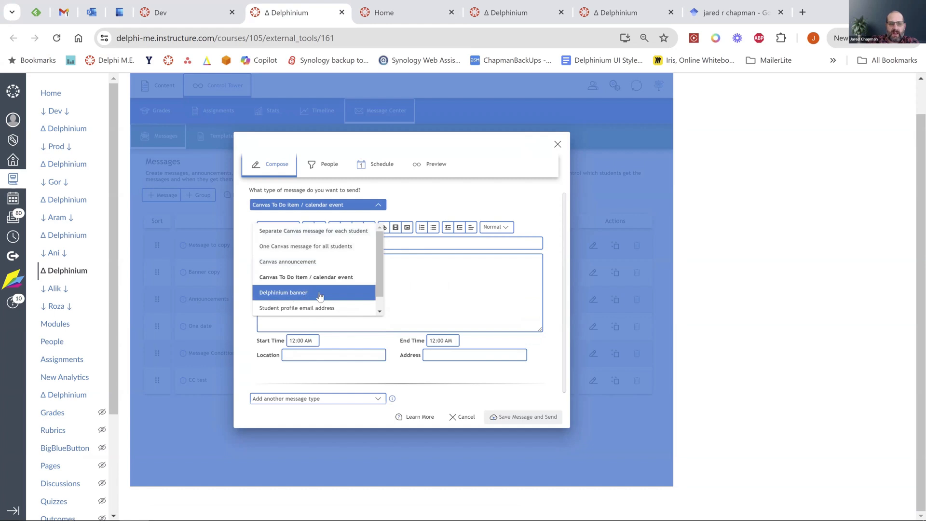
{"action": "scroll", "coordinate": [289, 289], "scroll_direction": "down", "scroll_amount": 1}
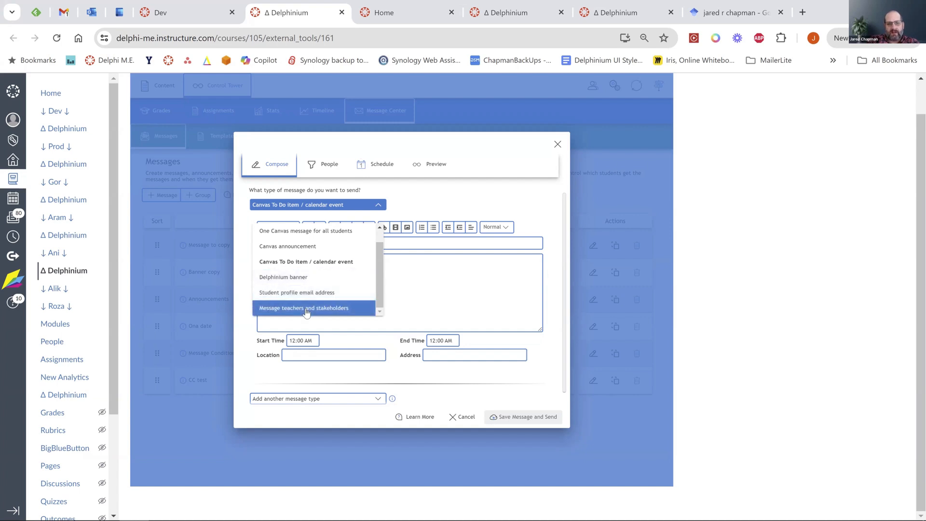
{"action": "left_click", "coordinate": [421, 286]}
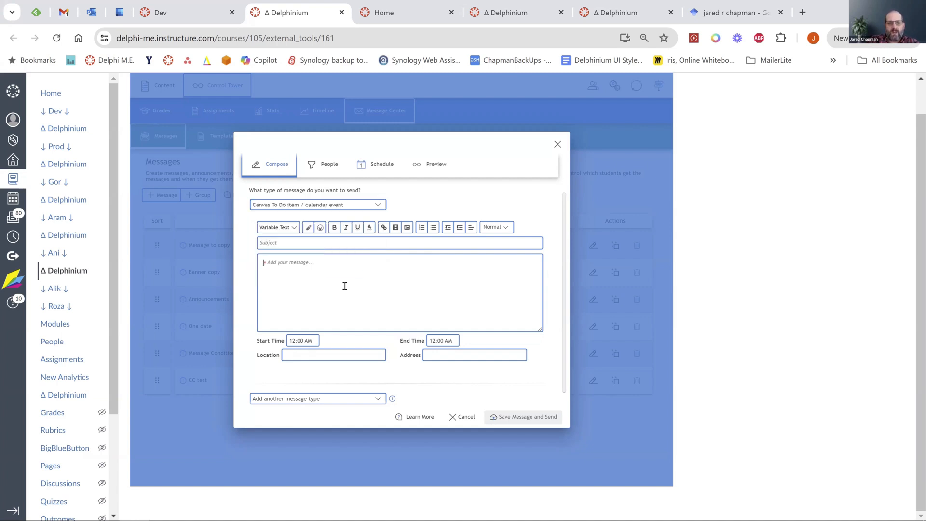
{"action": "scroll", "coordinate": [344, 286], "scroll_direction": "down", "scroll_amount": 1}
Add a second message part and make it a Canvas announcement.
{"action": "left_click", "coordinate": [381, 382]}
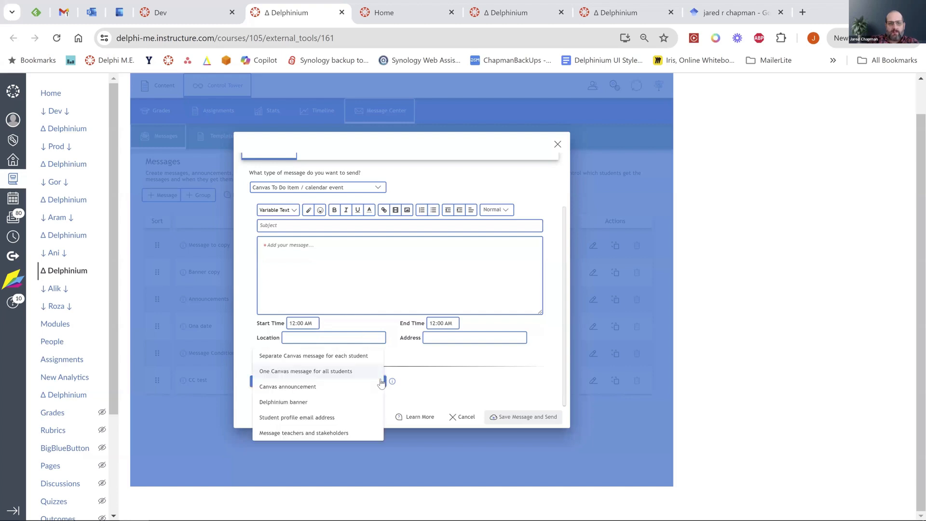
{"action": "left_click", "coordinate": [287, 268]}
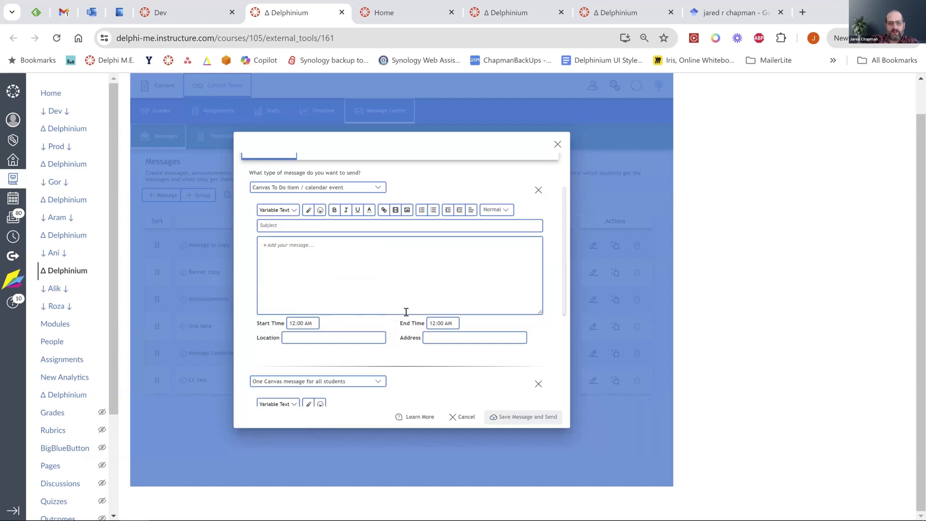
{"action": "scroll", "coordinate": [418, 306], "scroll_direction": "up", "scroll_amount": 3}
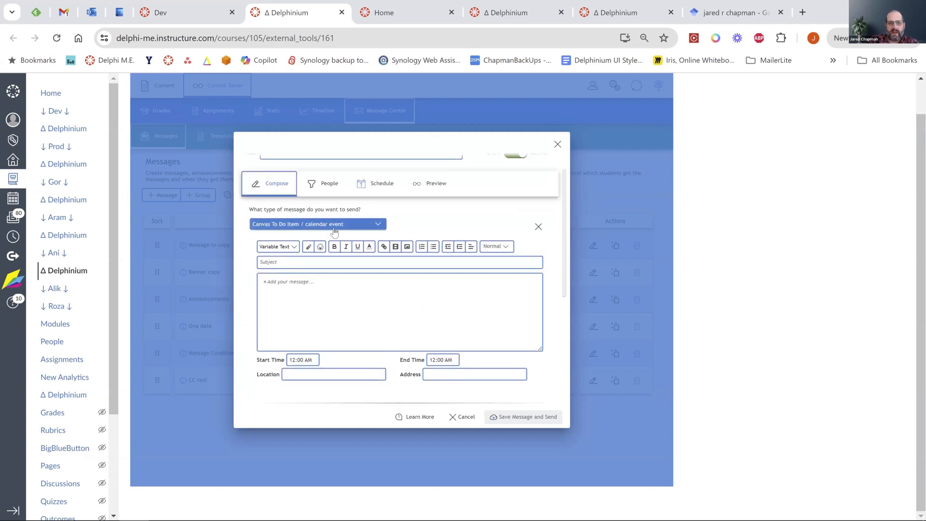
{"action": "scroll", "coordinate": [416, 315], "scroll_direction": "down", "scroll_amount": 3}
{"action": "scroll", "coordinate": [410, 316], "scroll_direction": "down", "scroll_amount": 1}
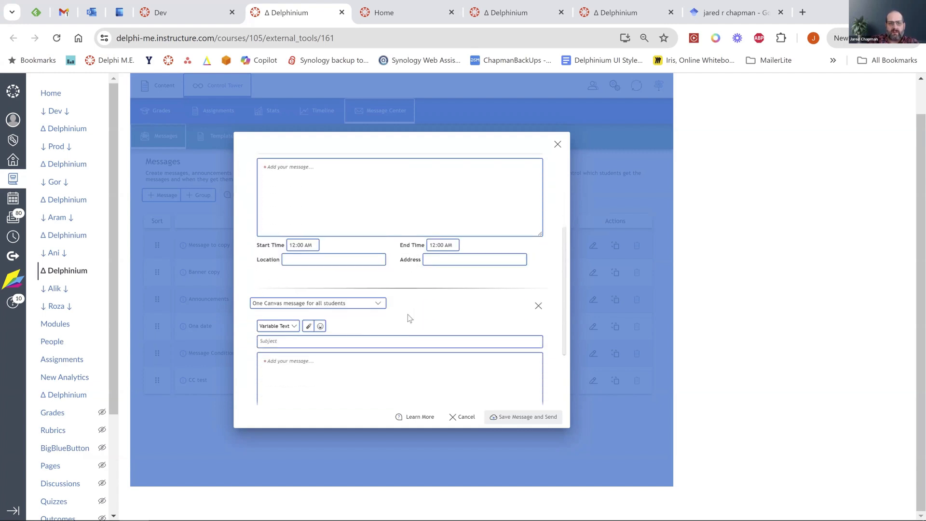
{"action": "scroll", "coordinate": [318, 362], "scroll_direction": "down", "scroll_amount": 2}
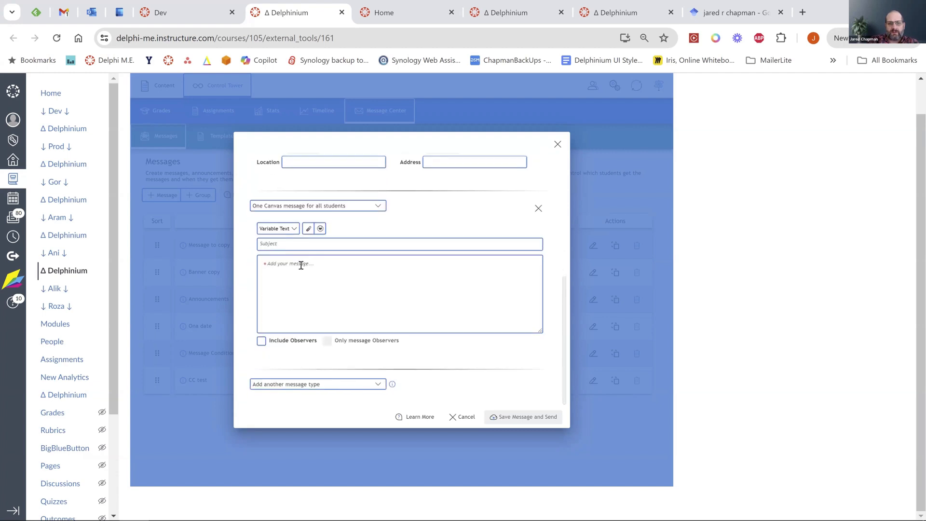
{"action": "scroll", "coordinate": [345, 203], "scroll_direction": "up", "scroll_amount": 4}
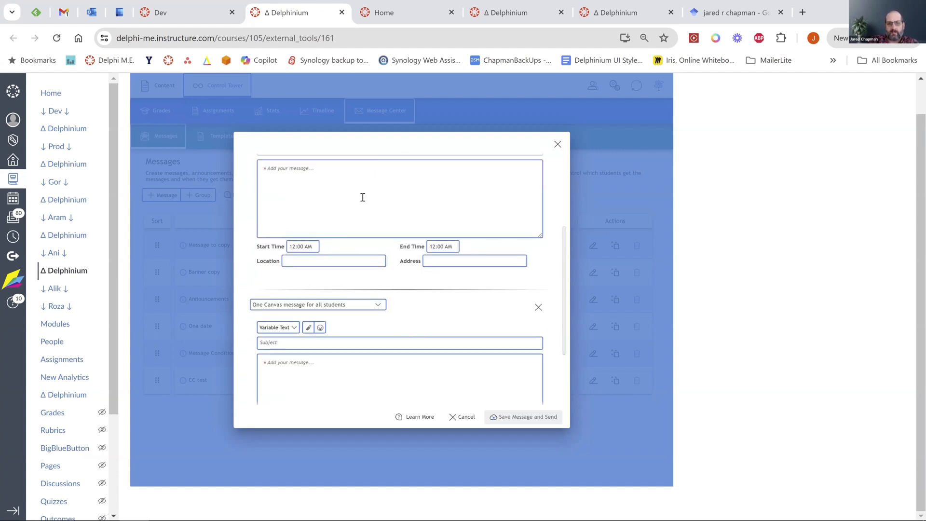
{"action": "left_click", "coordinate": [378, 305]}
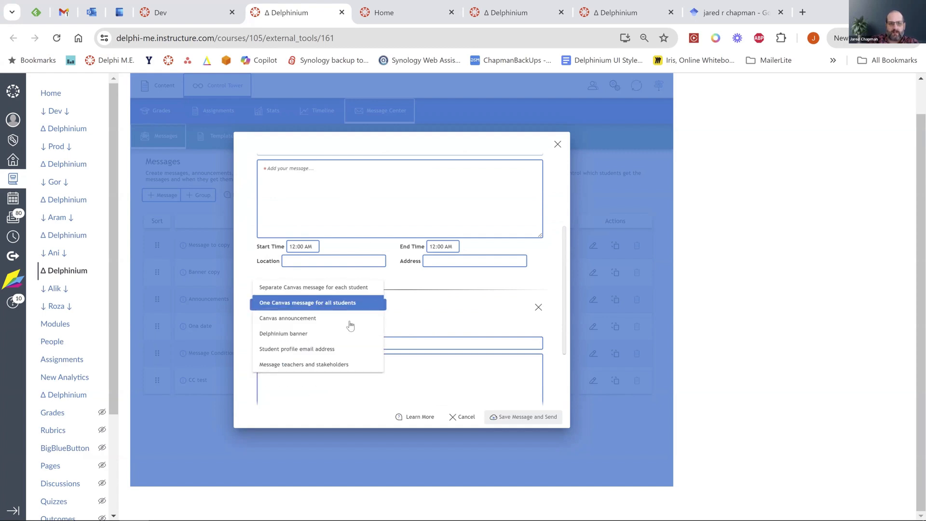
{"action": "left_click", "coordinate": [308, 322]}
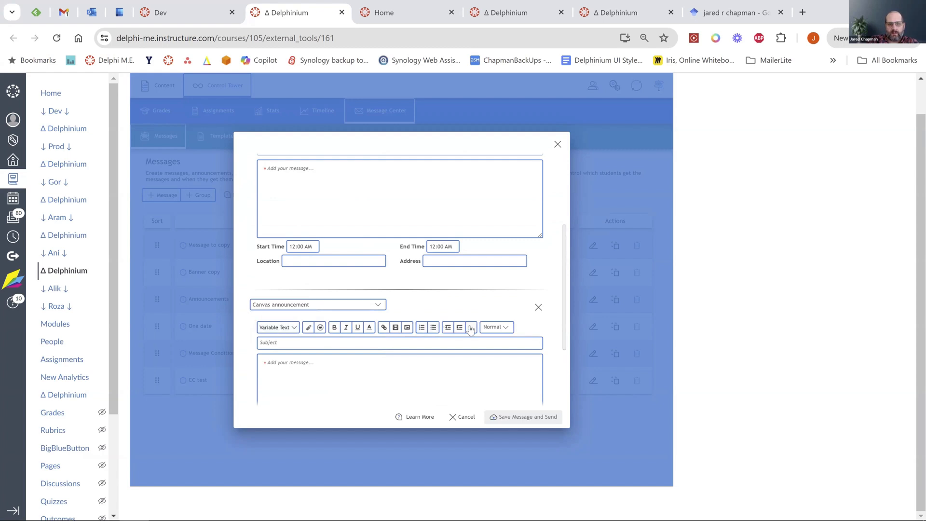
Set the first part's type to Separate Canvas message for each student.
{"action": "scroll", "coordinate": [451, 319], "scroll_direction": "up", "scroll_amount": 3}
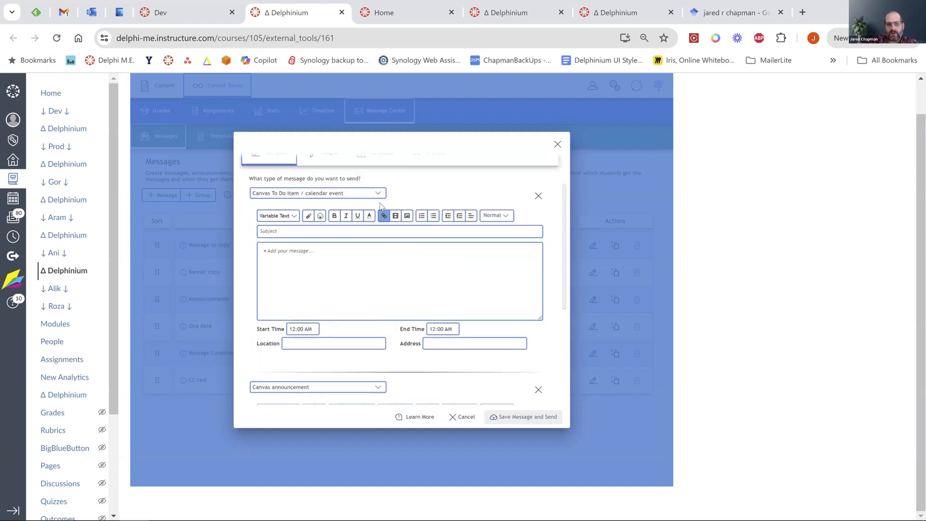
{"action": "left_click", "coordinate": [313, 193]}
{"action": "left_click", "coordinate": [316, 220]}
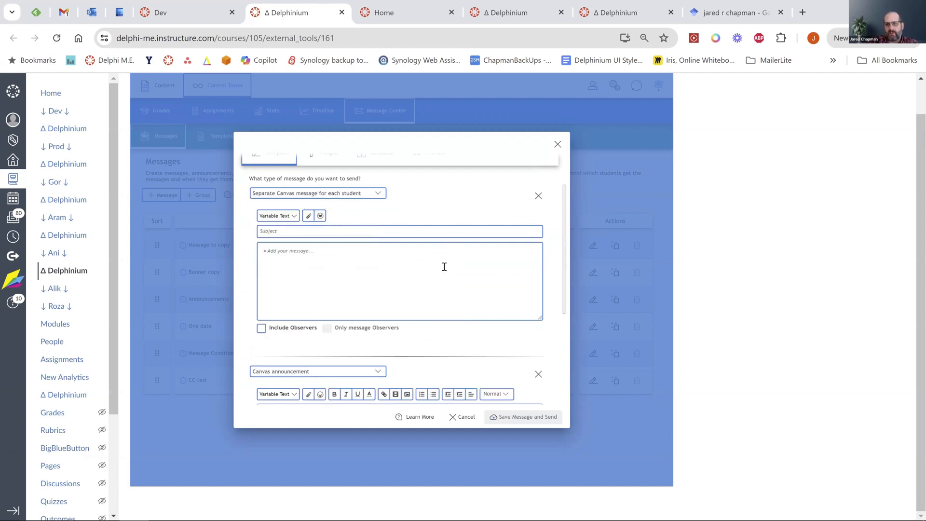
{"action": "scroll", "coordinate": [426, 293], "scroll_direction": "down", "scroll_amount": 3}
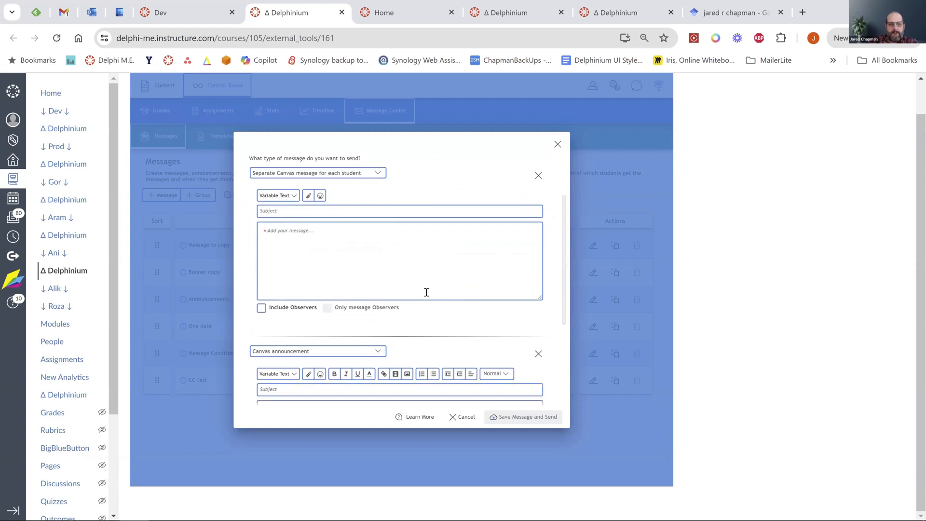
{"action": "scroll", "coordinate": [399, 308], "scroll_direction": "up", "scroll_amount": 5}
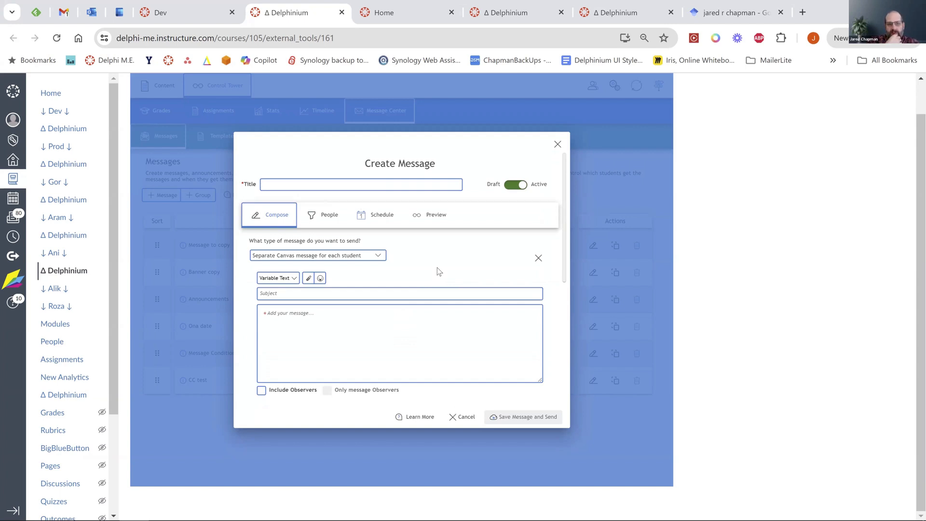
Include observers and set the first message part to Message teachers and stakeholders.
{"action": "left_click", "coordinate": [261, 390]}
{"action": "scroll", "coordinate": [374, 351], "scroll_direction": "down", "scroll_amount": 1}
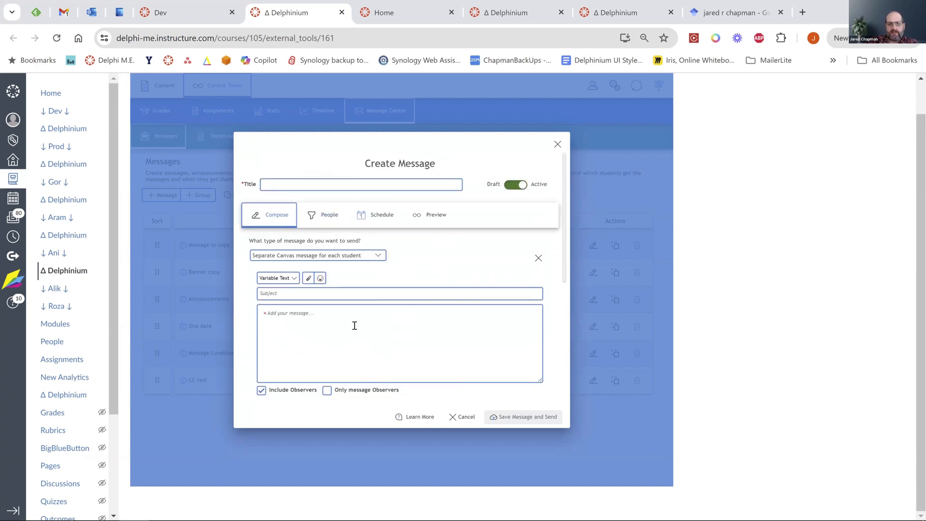
{"action": "left_click", "coordinate": [378, 256]}
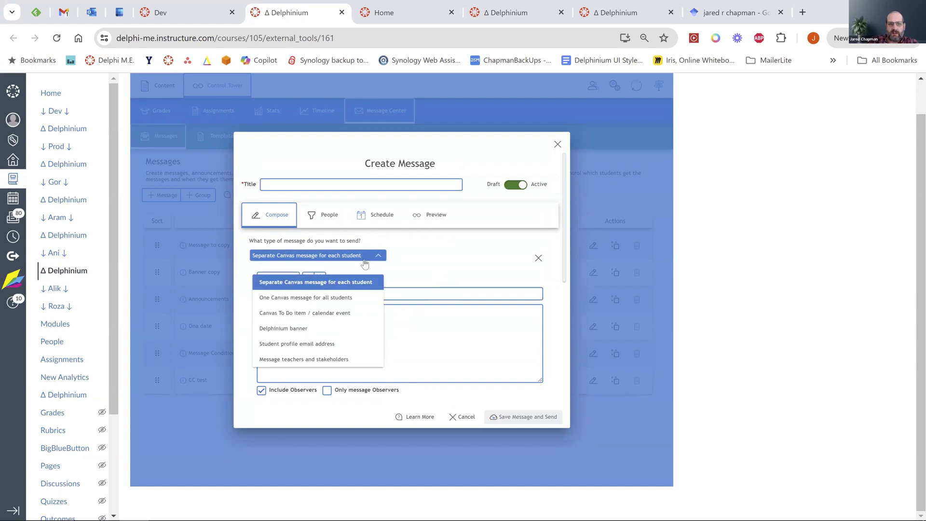
{"action": "left_click", "coordinate": [293, 360]}
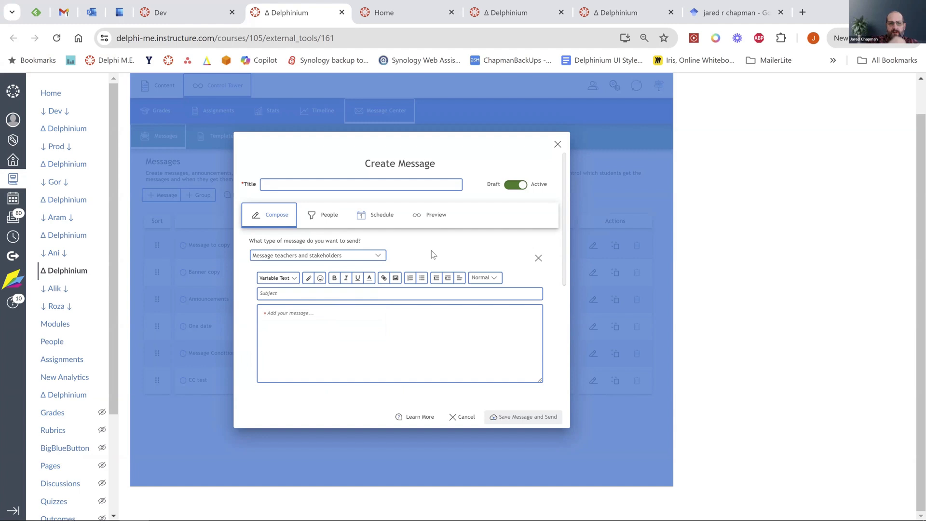
Insert a List Students Who... block from Variable Text > Blocks into the message body.
{"action": "left_click", "coordinate": [278, 278]}
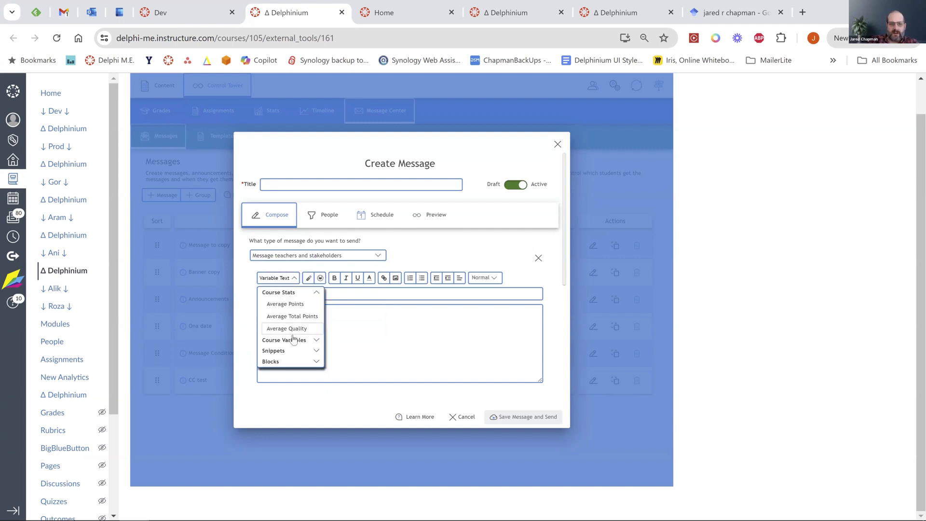
{"action": "left_click", "coordinate": [316, 362]}
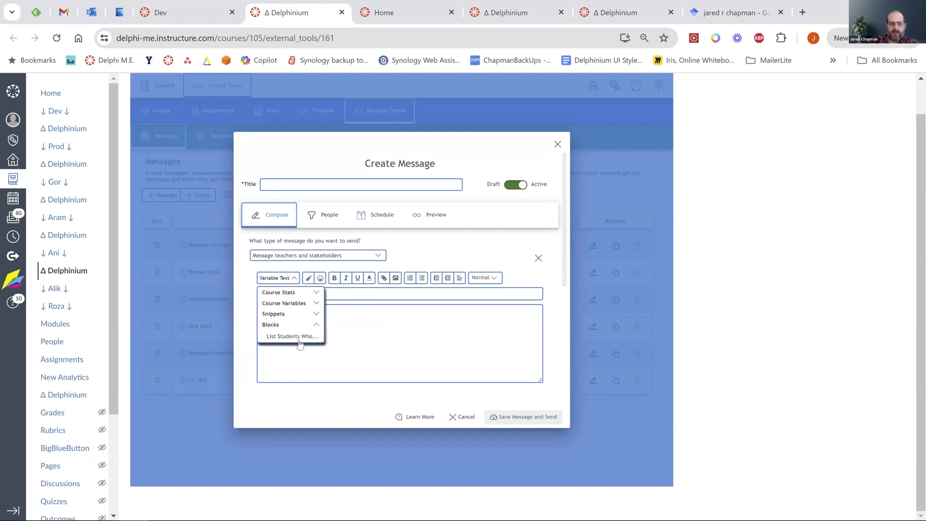
{"action": "left_click", "coordinate": [287, 338]}
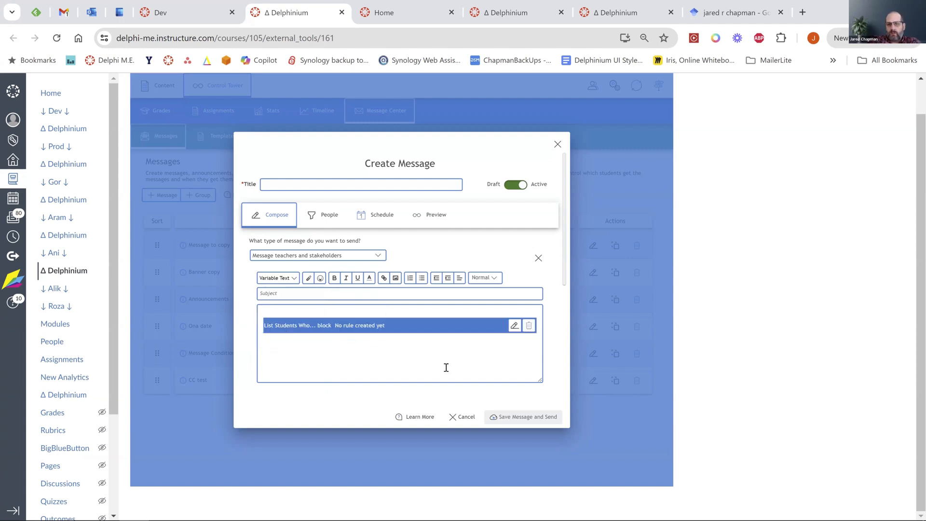
Open the block's rule, pick two specific students, then close the rule dialog without saving.
{"action": "left_click", "coordinate": [512, 331]}
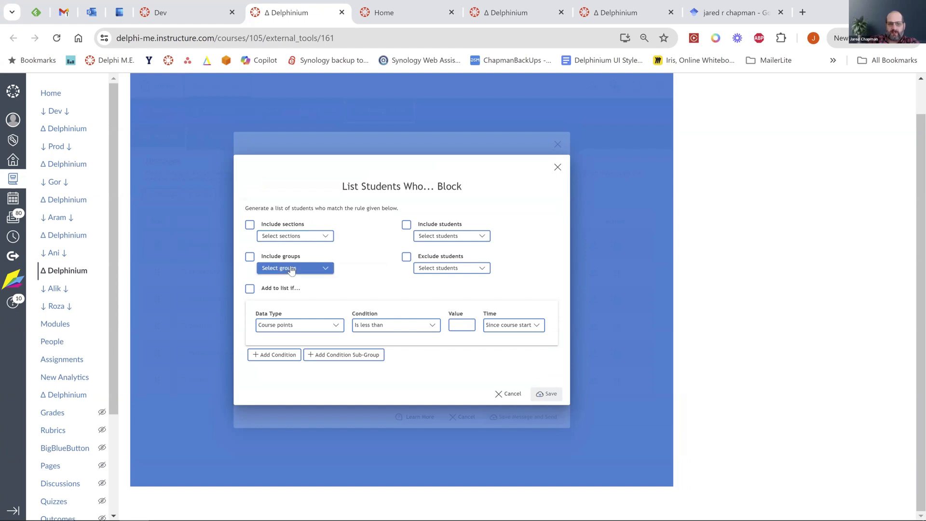
{"action": "left_click", "coordinate": [448, 239]}
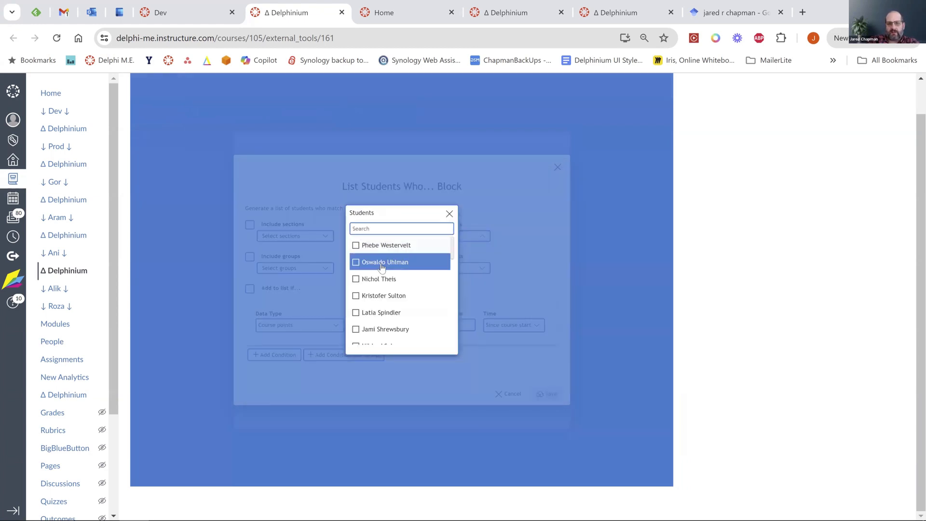
{"action": "left_click", "coordinate": [384, 267]}
{"action": "left_click", "coordinate": [382, 296]}
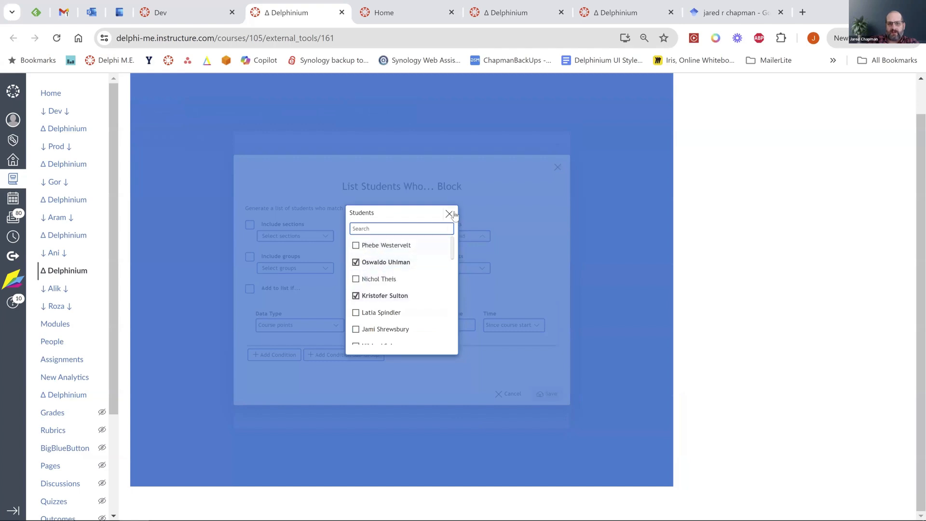
{"action": "left_click", "coordinate": [450, 214]}
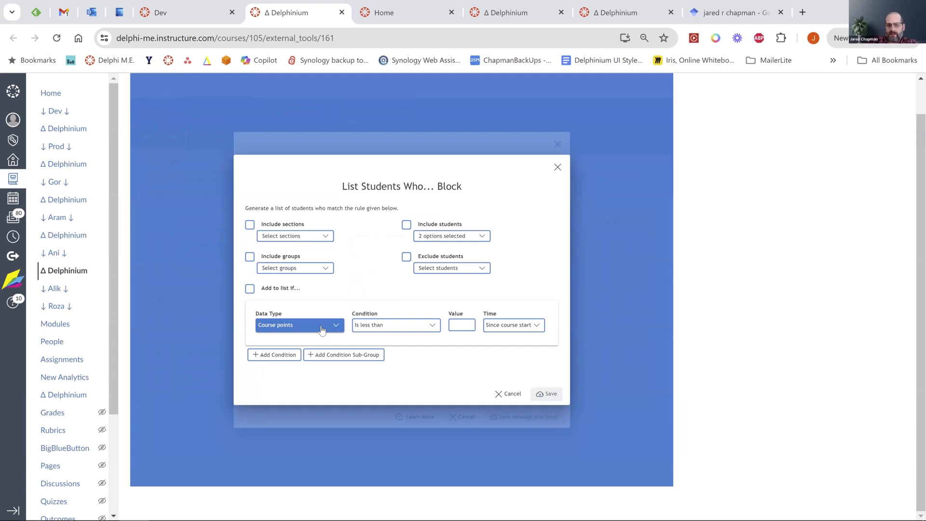
{"action": "left_click", "coordinate": [557, 167]}
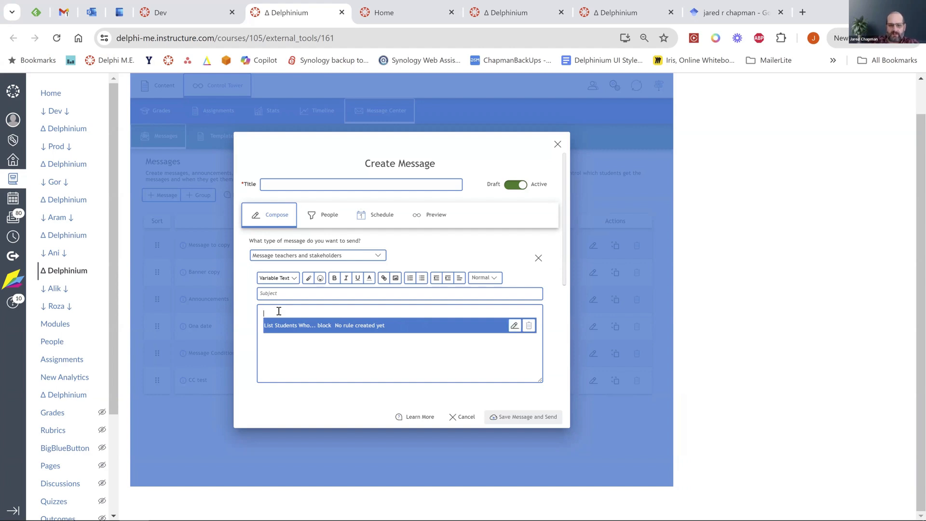
Write 'These are the students that we really need to pay attention to this wee' and view People options.
{"action": "type", "text": "Thes"}
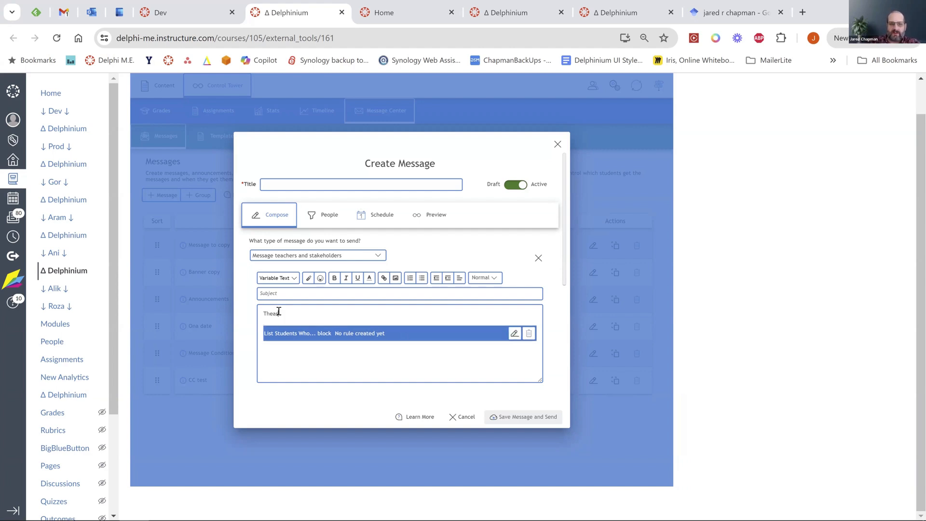
{"action": "type", "text": "e are the students that we really need to pay attention to this week!"}
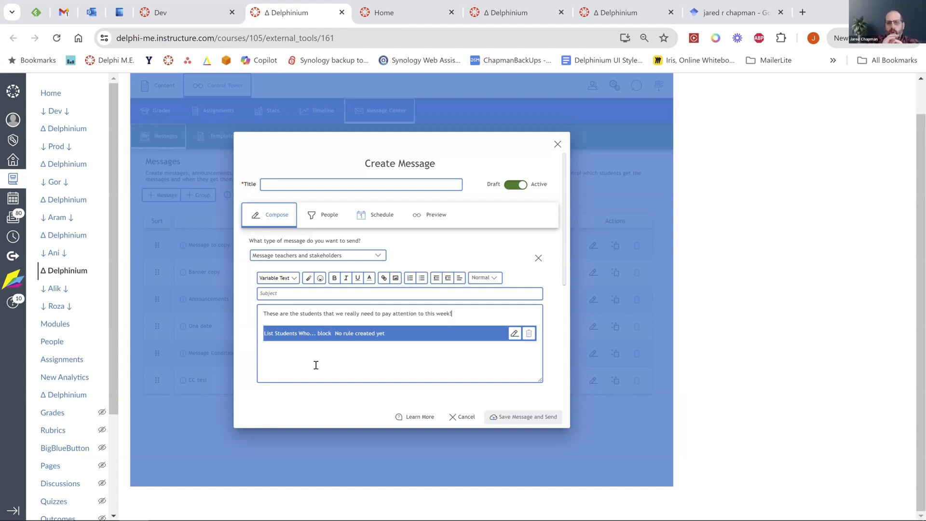
{"action": "left_click", "coordinate": [326, 215]}
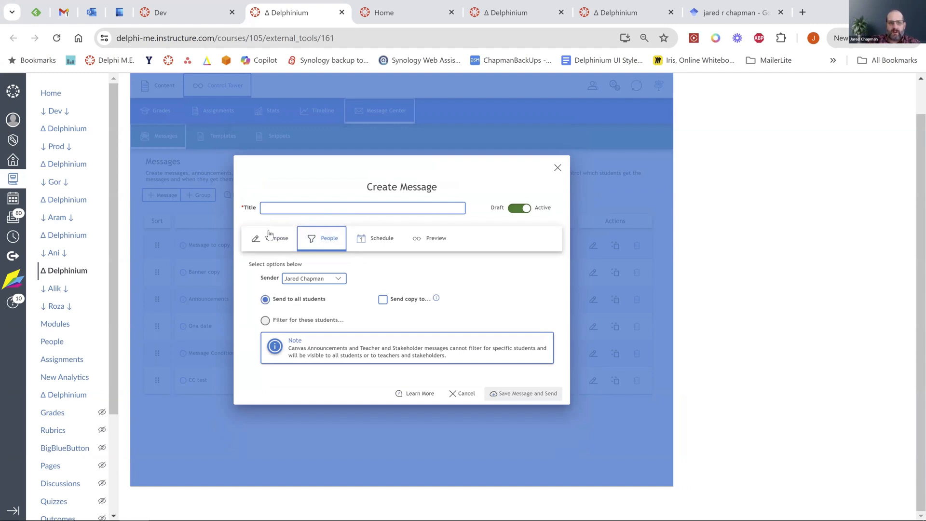
Change the message type to One Canvas message for all students.
{"action": "left_click", "coordinate": [269, 239]}
{"action": "left_click", "coordinate": [347, 256]}
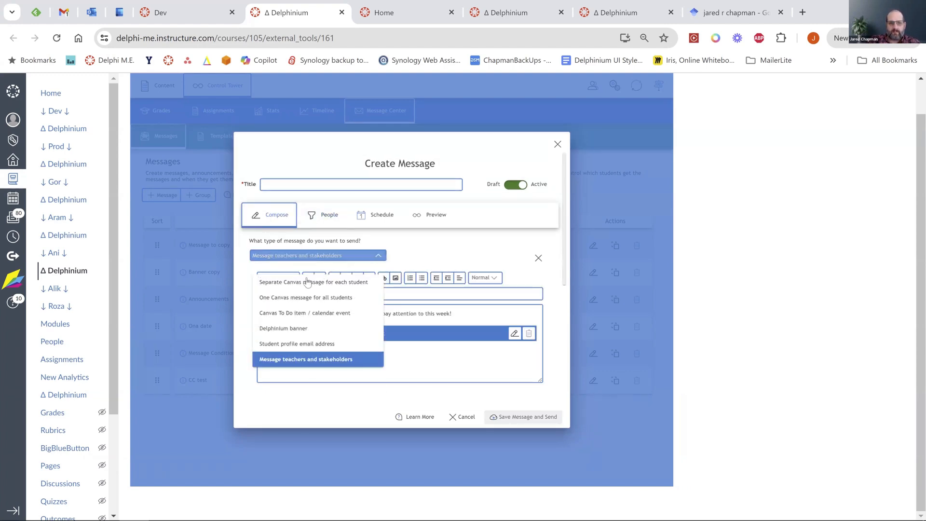
{"action": "left_click", "coordinate": [300, 296]}
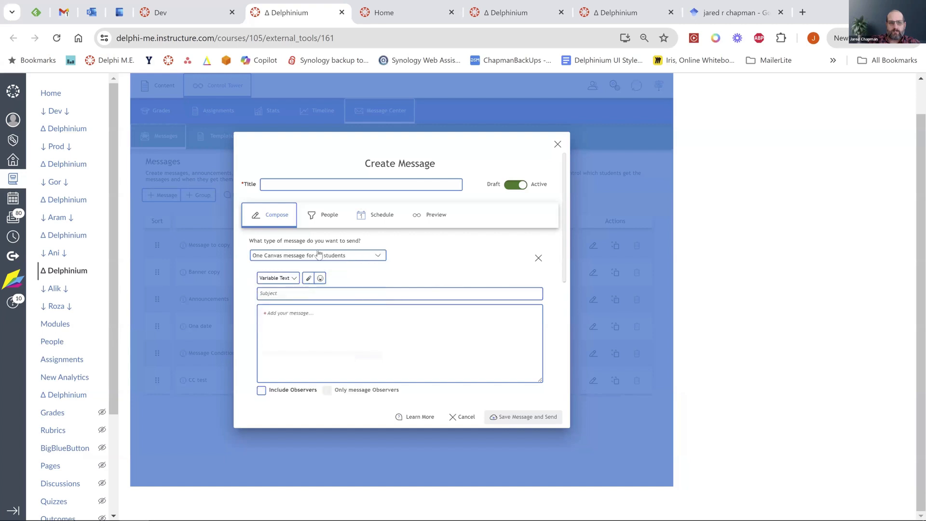
Send copies to the sender, one stakeholder and an added counsellor e-mail address.
{"action": "left_click", "coordinate": [325, 215]}
{"action": "left_click", "coordinate": [384, 302]}
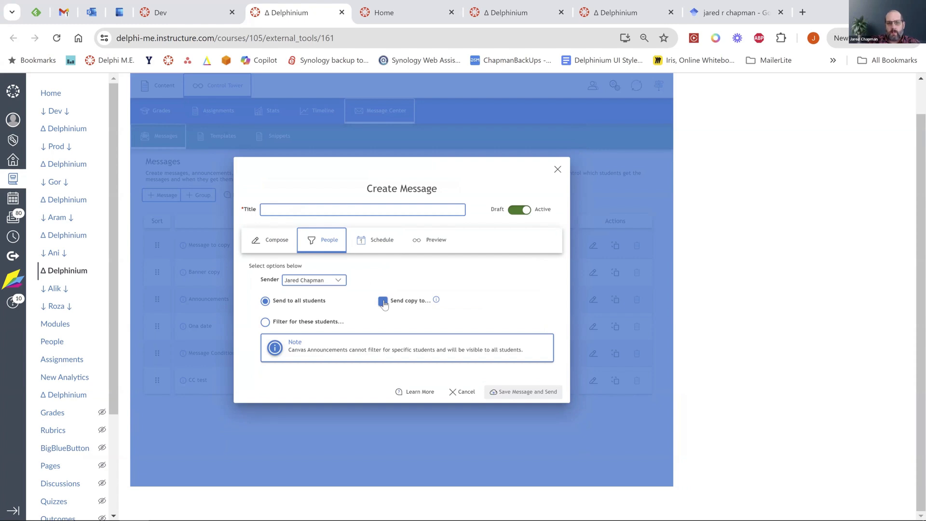
{"action": "left_click", "coordinate": [383, 302]}
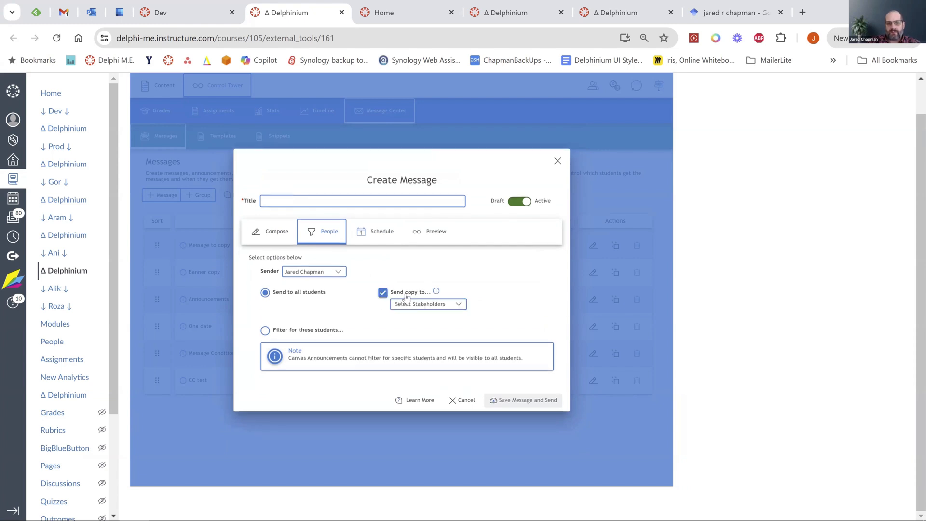
{"action": "left_click", "coordinate": [445, 304]}
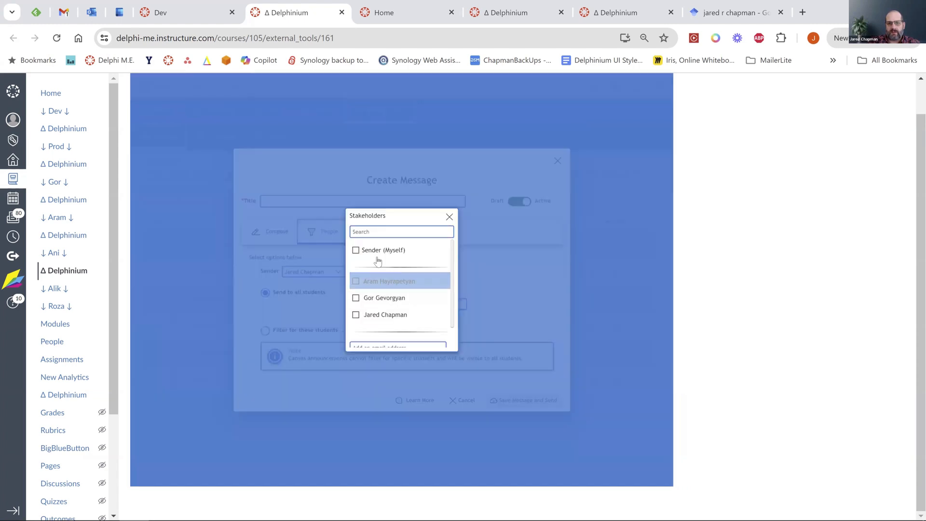
{"action": "left_click", "coordinate": [357, 254]}
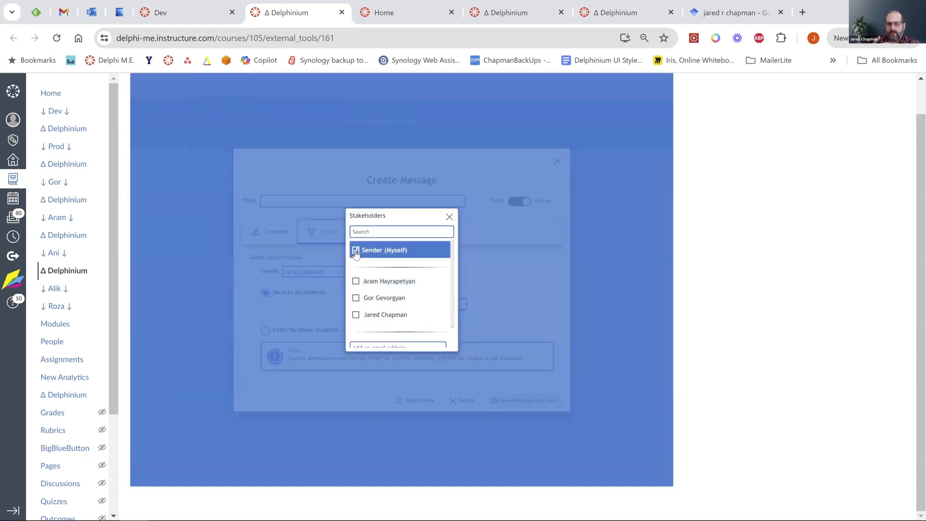
{"action": "left_click", "coordinate": [357, 299]}
{"action": "scroll", "coordinate": [396, 306], "scroll_direction": "down", "scroll_amount": 2}
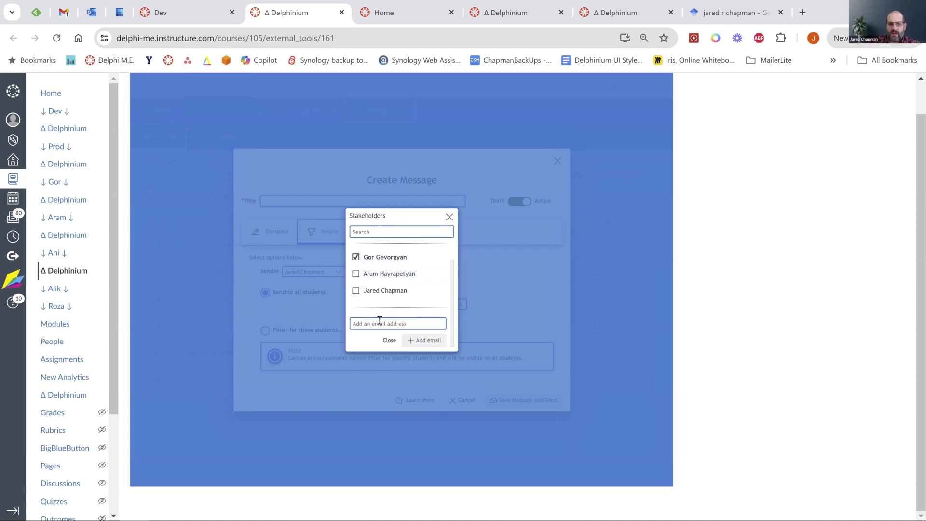
{"action": "left_click", "coordinate": [377, 322]}
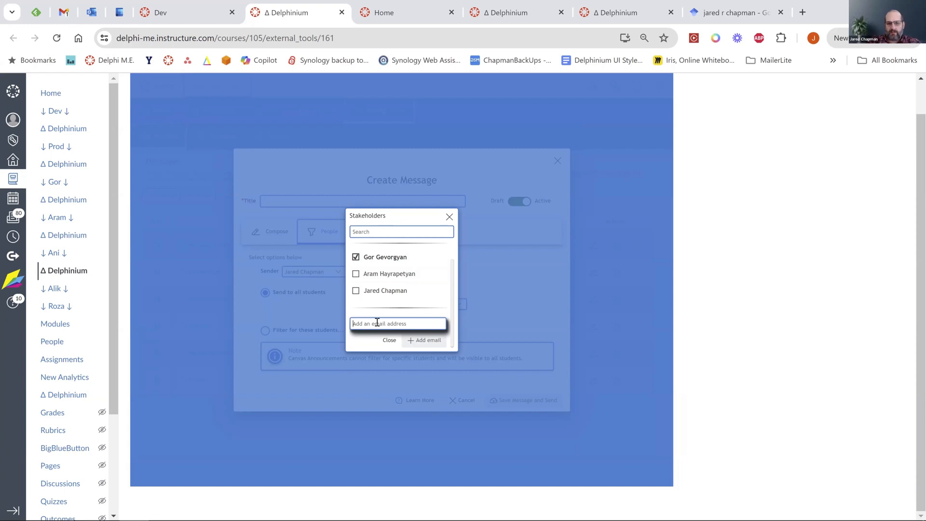
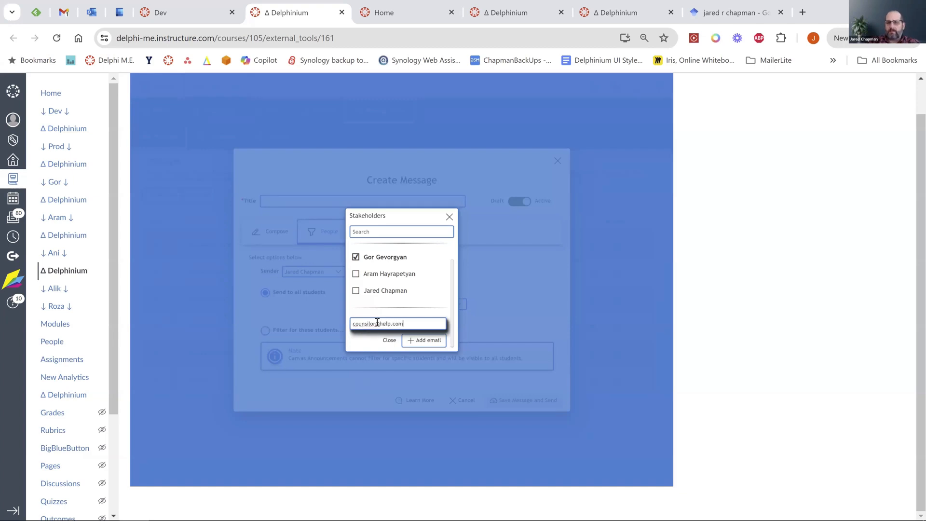
{"action": "left_click", "coordinate": [424, 341]}
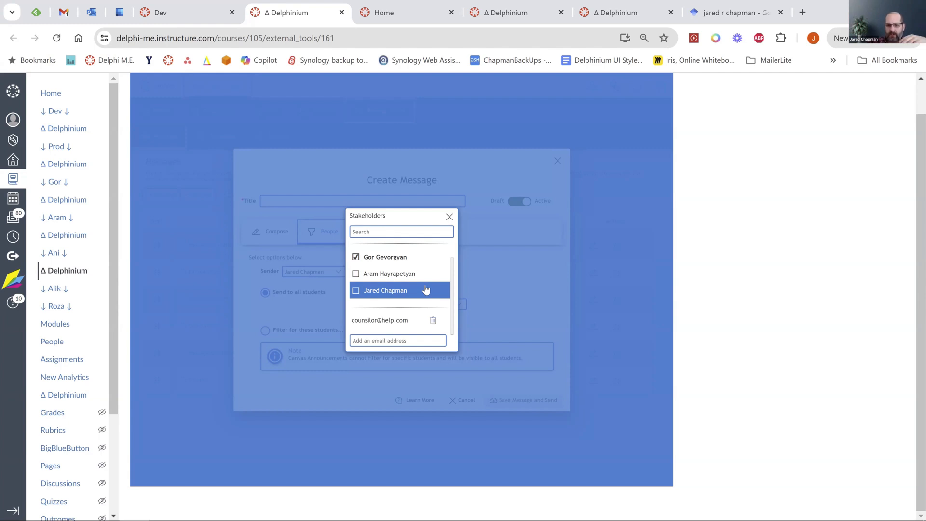
Filter recipients with a Send message if condition: Course points is less than, since course start.
{"action": "left_click", "coordinate": [493, 282]}
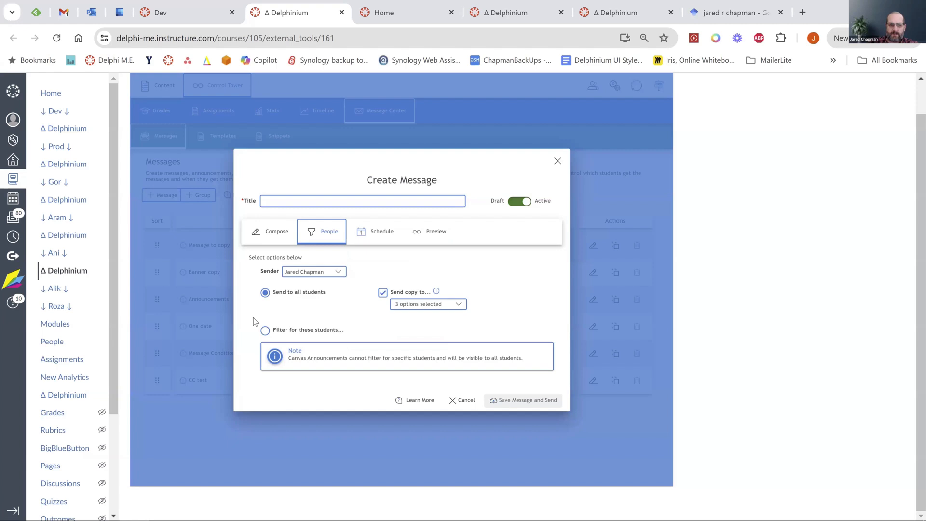
{"action": "left_click", "coordinate": [266, 332]}
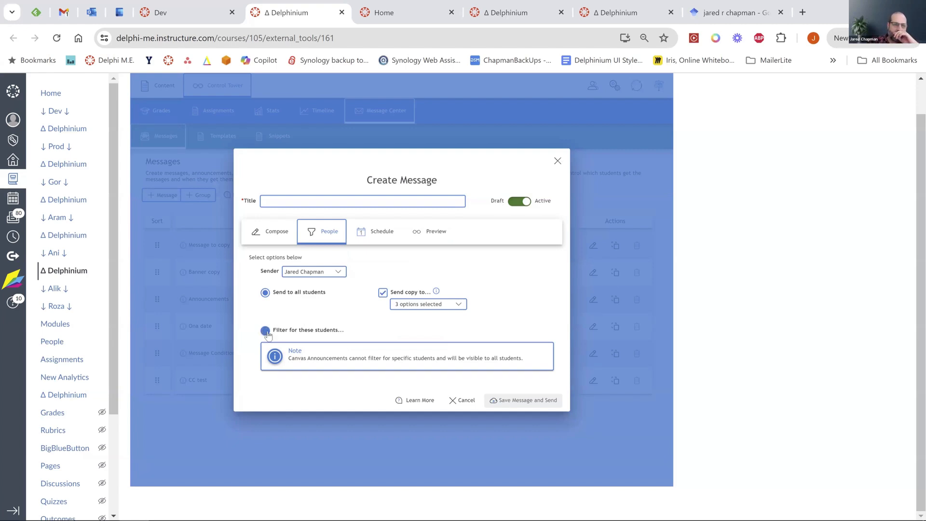
{"action": "left_click", "coordinate": [266, 332]}
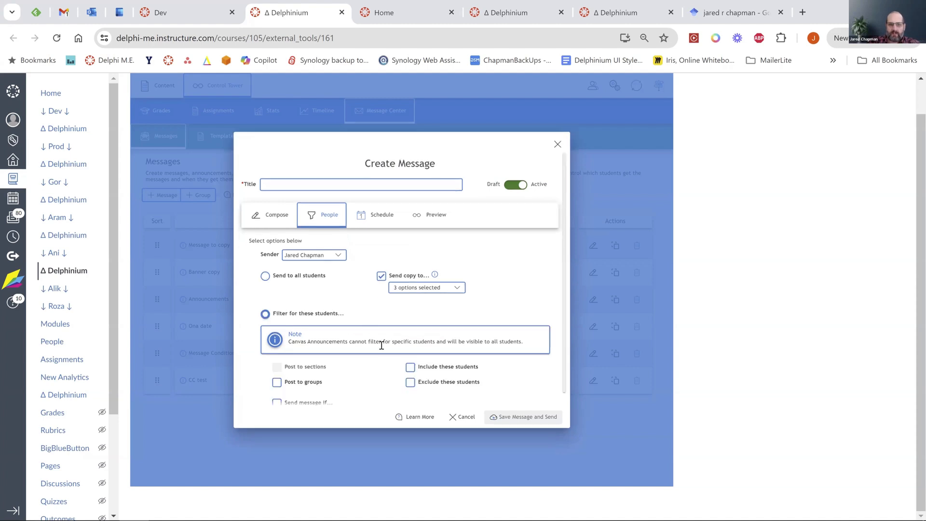
{"action": "scroll", "coordinate": [381, 347], "scroll_direction": "down", "scroll_amount": 1}
{"action": "left_click", "coordinate": [281, 371]}
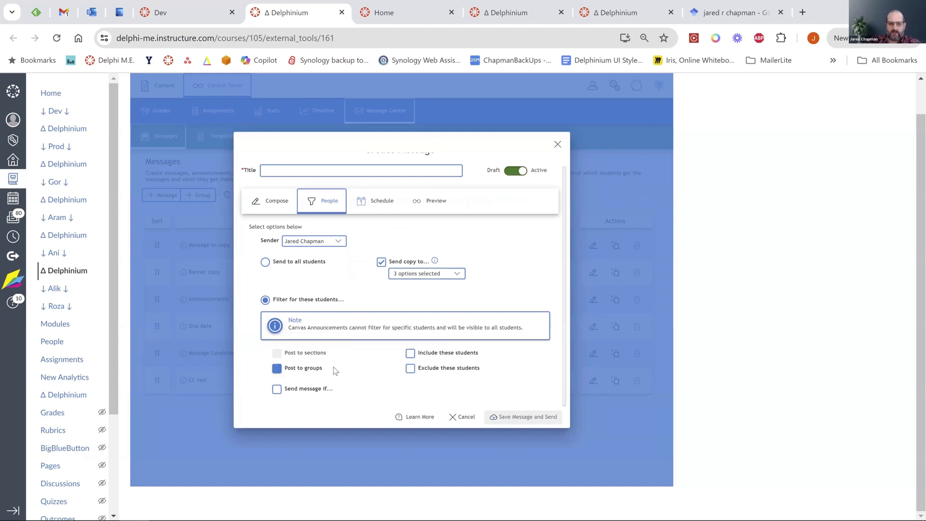
{"action": "left_click", "coordinate": [312, 393]}
{"action": "scroll", "coordinate": [357, 384], "scroll_direction": "down", "scroll_amount": 2}
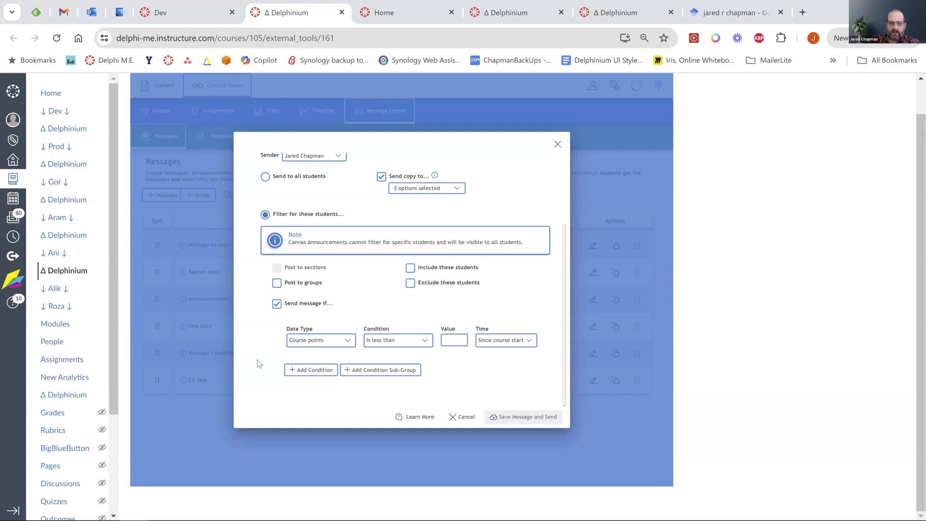
Add a second Course points condition and switch criteria matching from All to Any.
{"action": "left_click", "coordinate": [304, 370]}
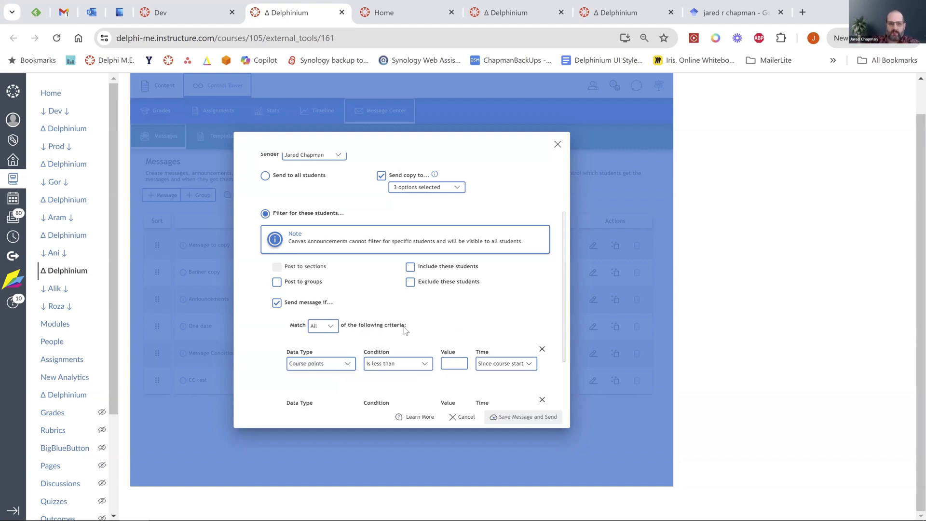
{"action": "scroll", "coordinate": [405, 331], "scroll_direction": "down", "scroll_amount": 2}
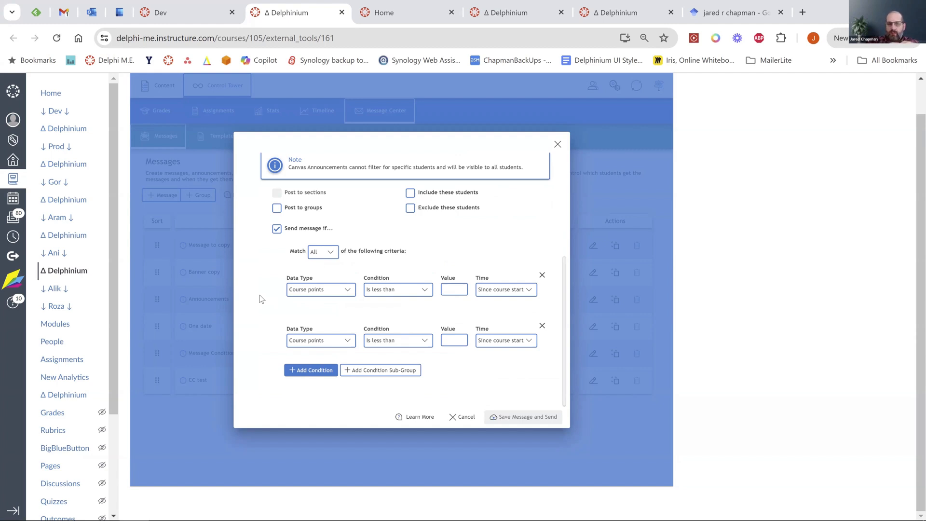
{"action": "left_click", "coordinate": [329, 254]}
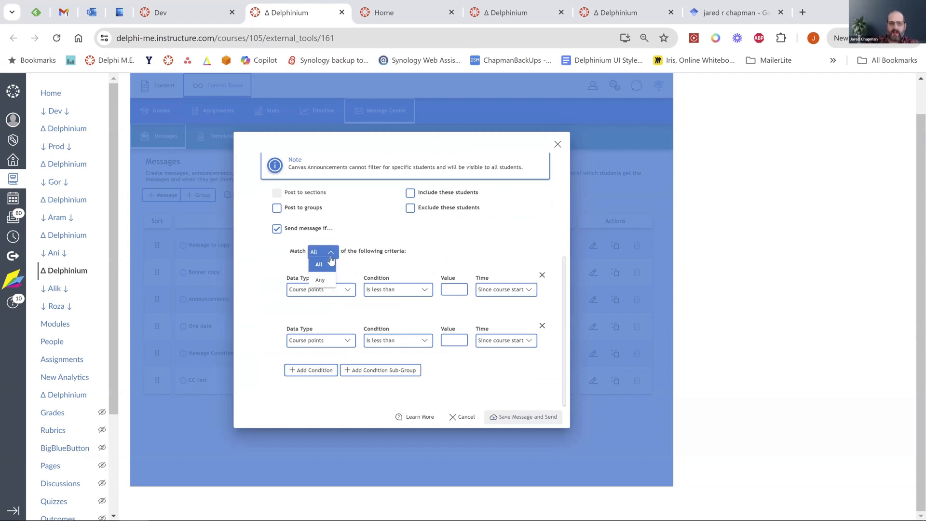
{"action": "left_click", "coordinate": [320, 279]}
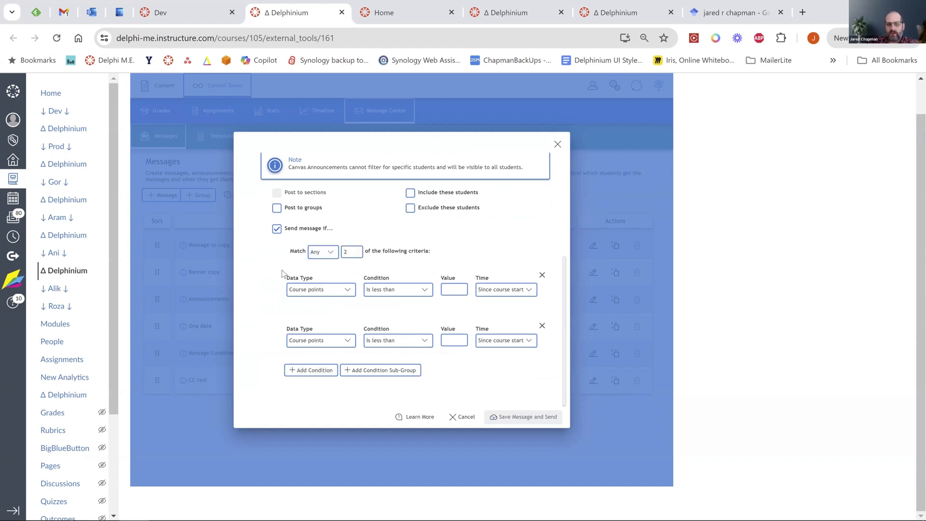
{"action": "scroll", "coordinate": [282, 270], "scroll_direction": "up", "scroll_amount": 2}
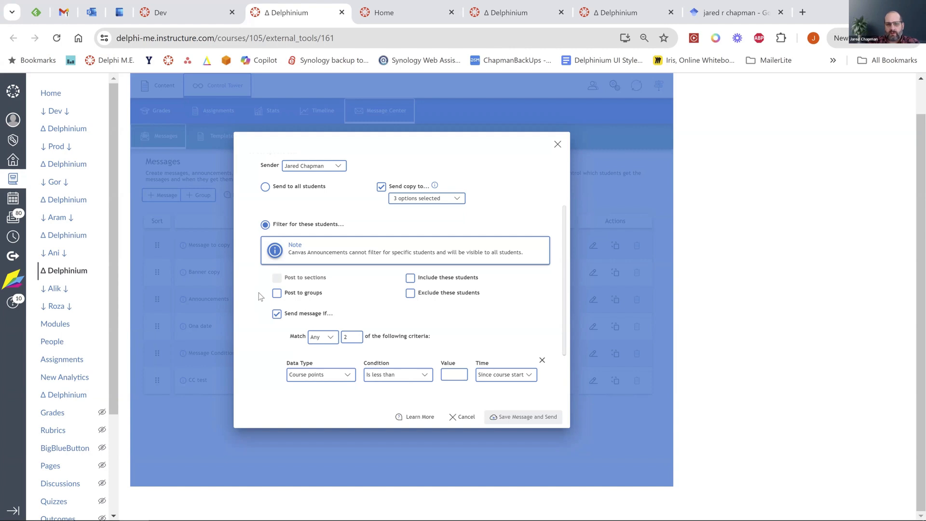
{"action": "scroll", "coordinate": [258, 292], "scroll_direction": "up", "scroll_amount": 2}
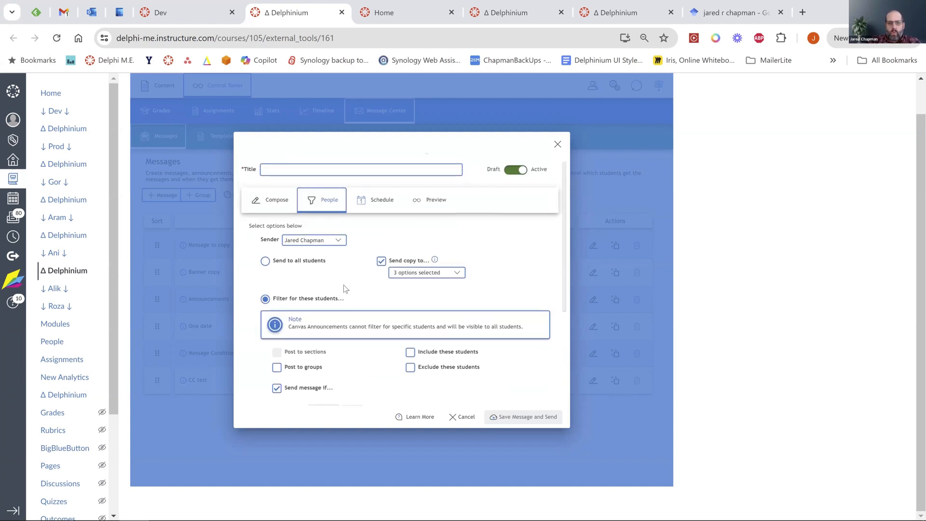
Post only to Group 2 2 from the Account groups, then view the Schedule options.
{"action": "scroll", "coordinate": [358, 360], "scroll_direction": "down", "scroll_amount": 1}
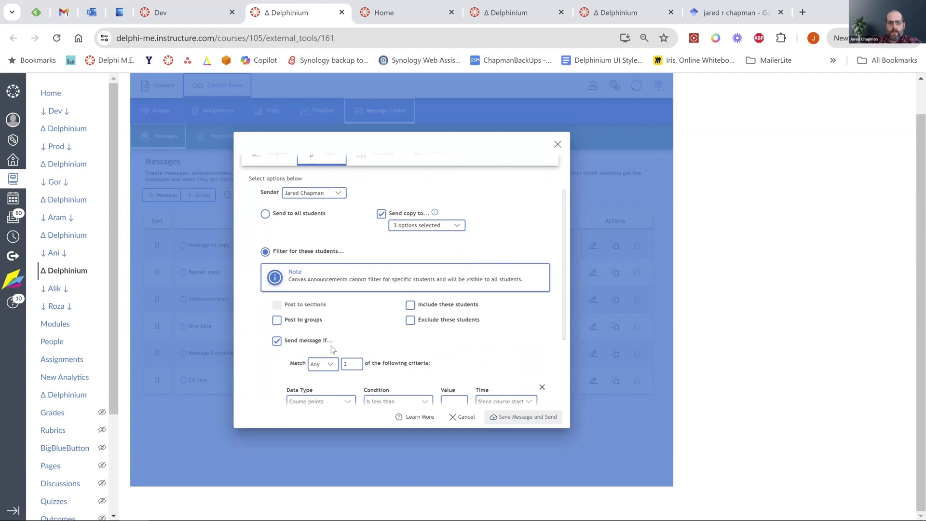
{"action": "left_click", "coordinate": [277, 321]}
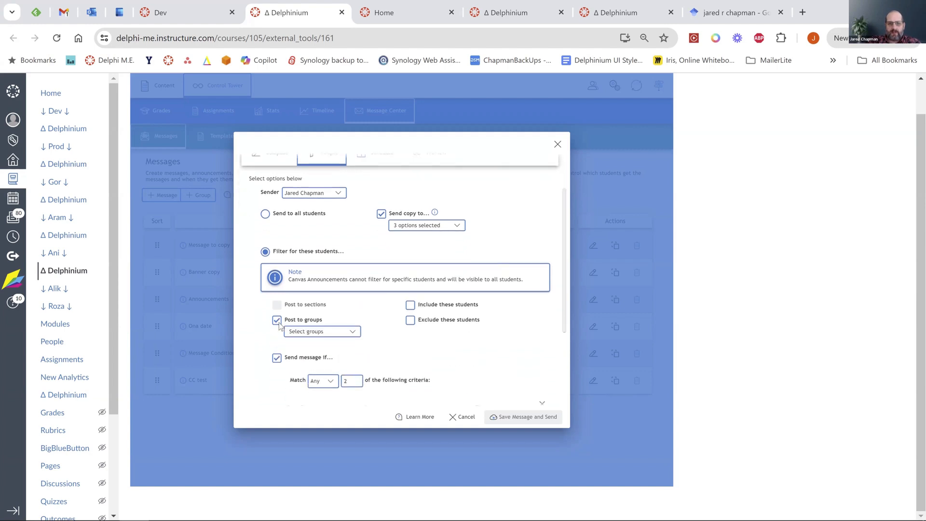
{"action": "left_click", "coordinate": [353, 332]}
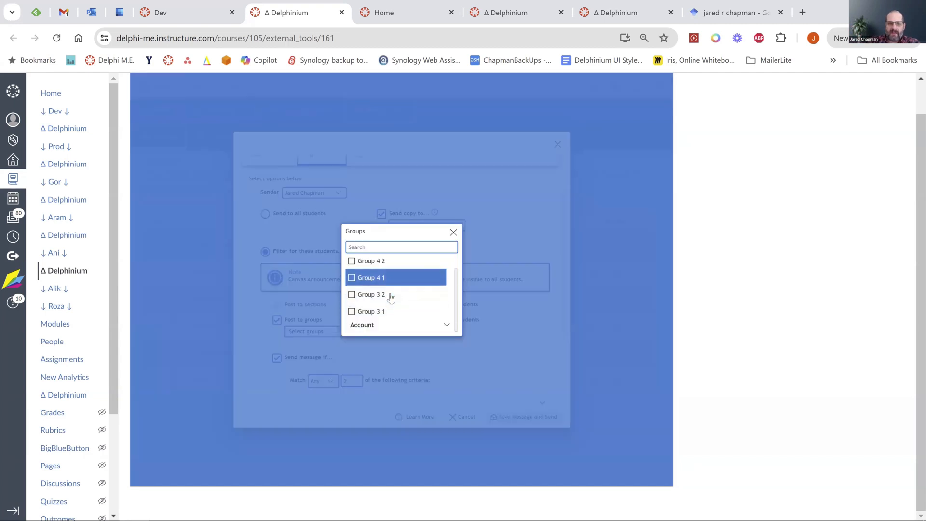
{"action": "left_click", "coordinate": [444, 324]}
{"action": "left_click", "coordinate": [351, 292]}
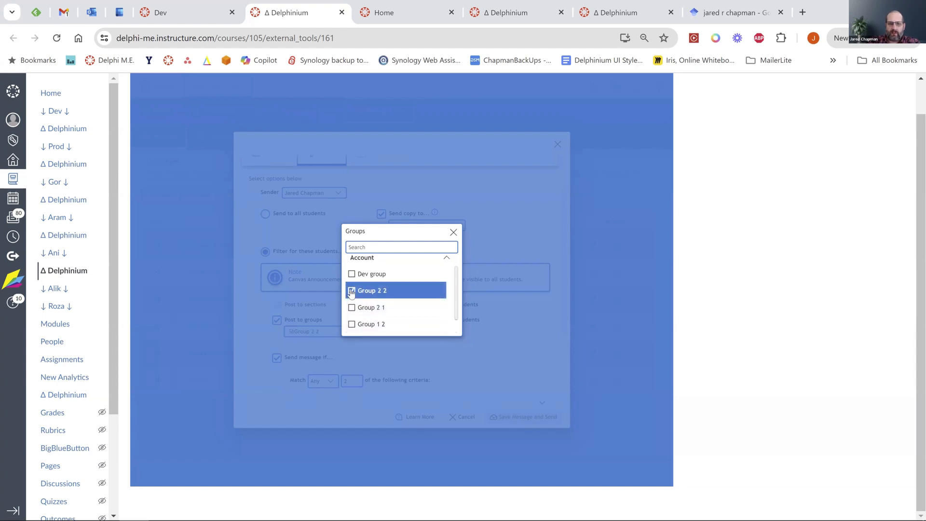
{"action": "left_click", "coordinate": [453, 232]}
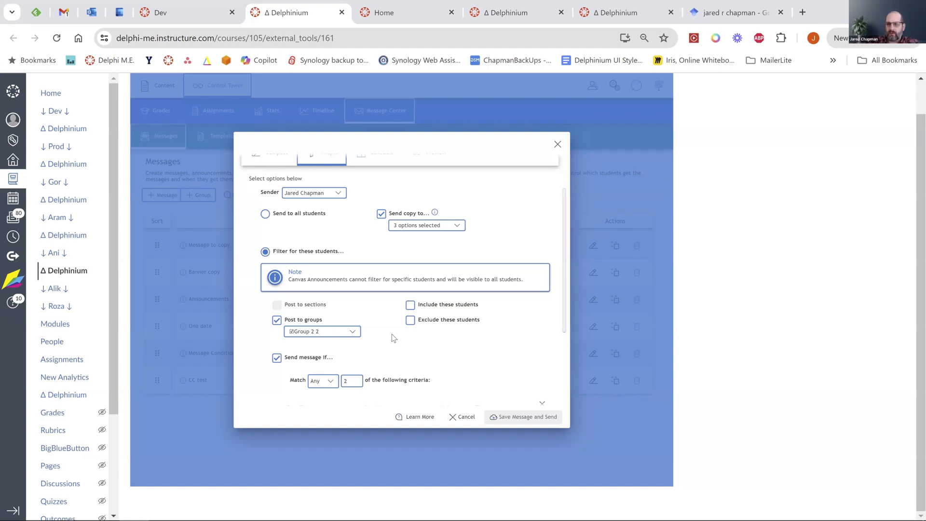
{"action": "scroll", "coordinate": [383, 282], "scroll_direction": "up", "scroll_amount": 2}
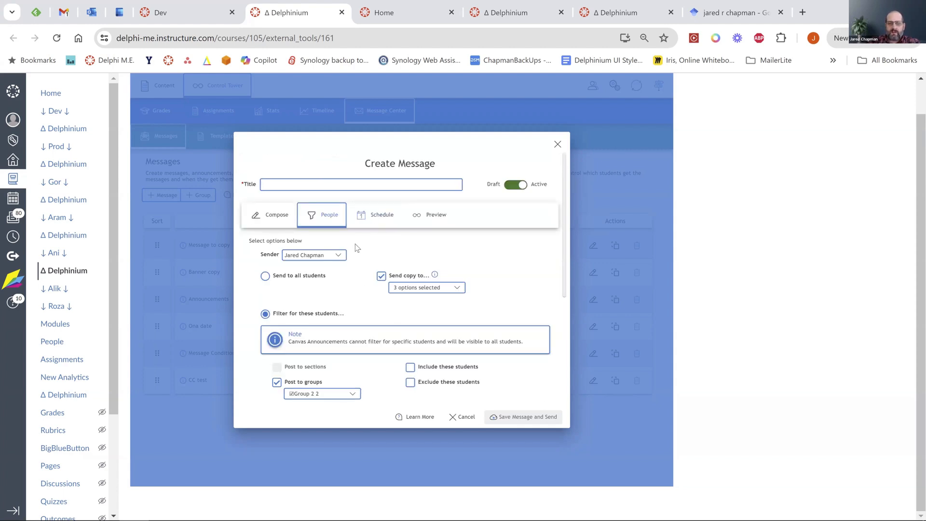
{"action": "left_click", "coordinate": [377, 221]}
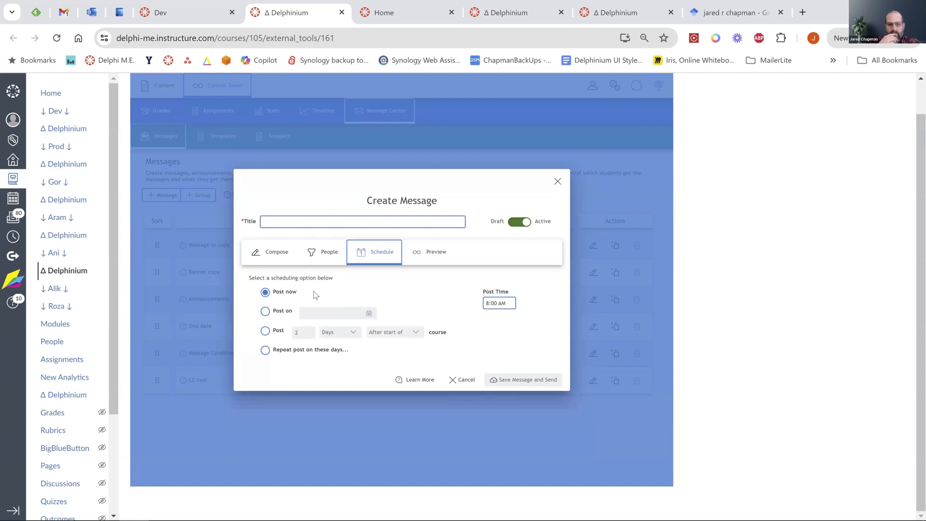
Schedule the message to post 2 Days Before end of the course.
{"action": "left_click", "coordinate": [265, 312]}
{"action": "left_click", "coordinate": [273, 298]}
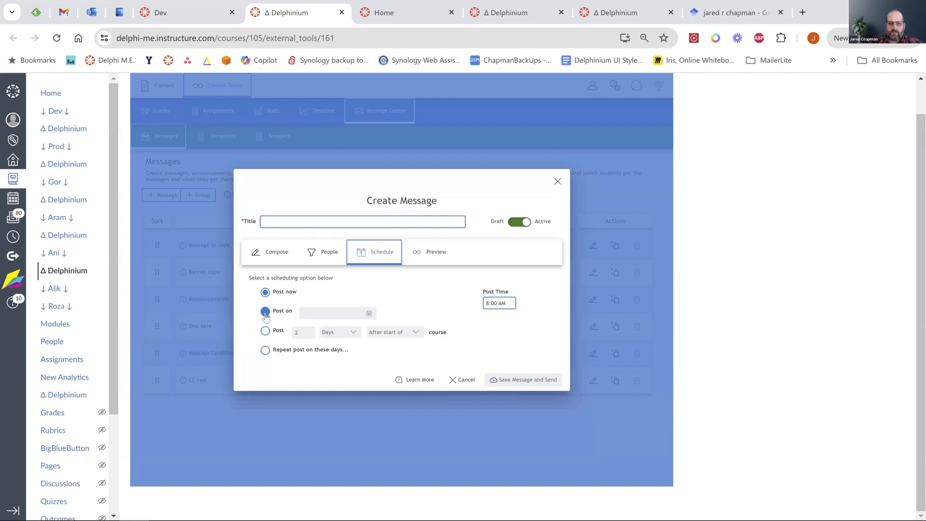
{"action": "left_click", "coordinate": [265, 313]}
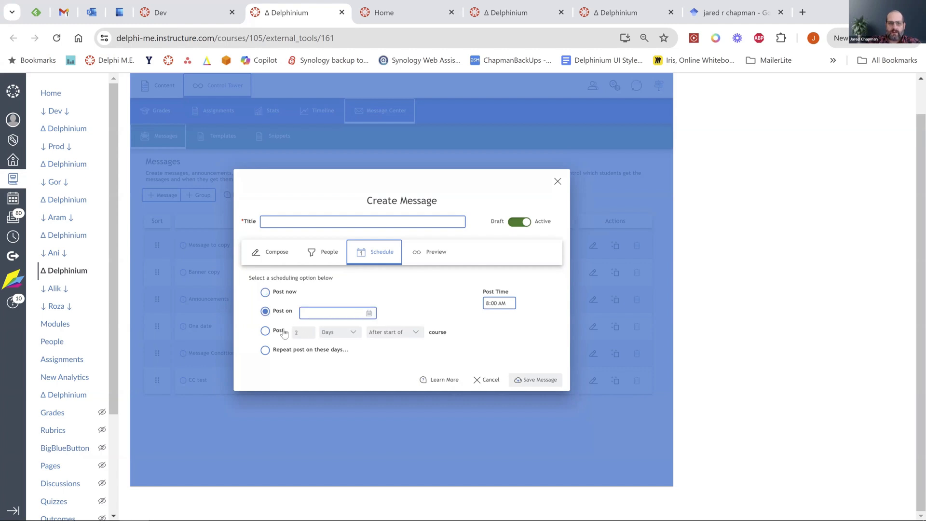
{"action": "left_click", "coordinate": [266, 331]}
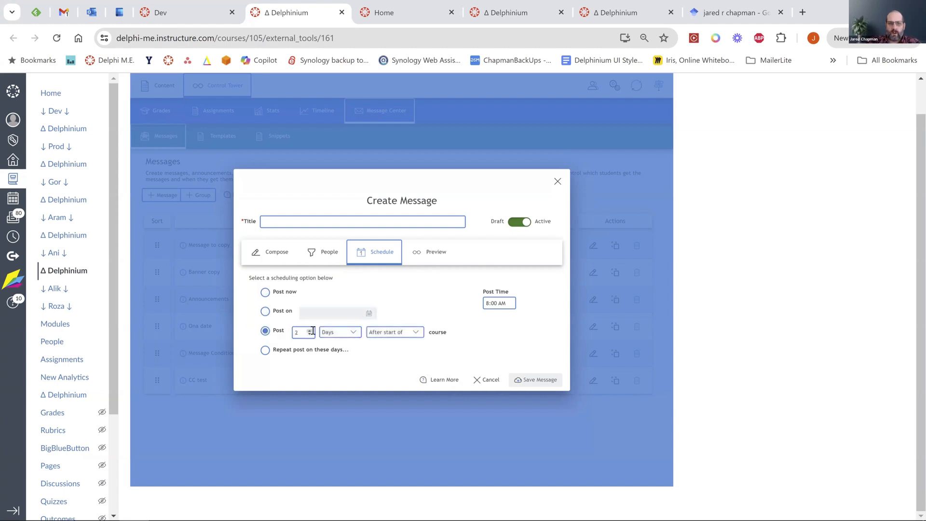
{"action": "left_click", "coordinate": [414, 333]}
{"action": "left_click", "coordinate": [400, 346]}
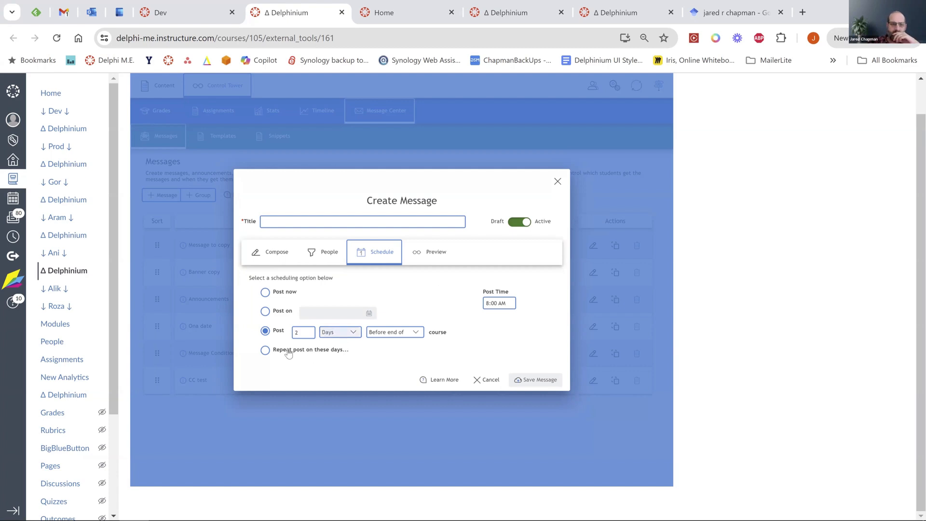
Try the Repeat post on these days option, then discard the unsaved message.
{"action": "left_click", "coordinate": [265, 350]}
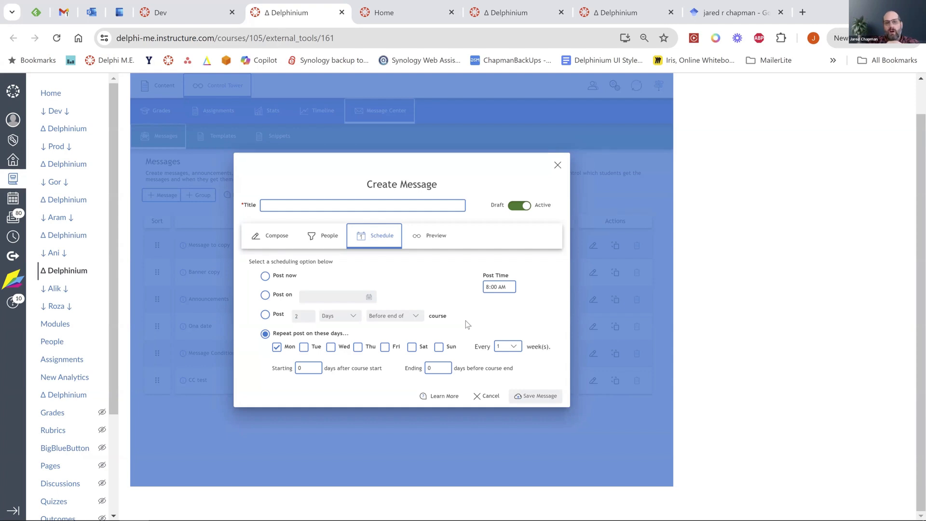
{"action": "left_click", "coordinate": [558, 166]}
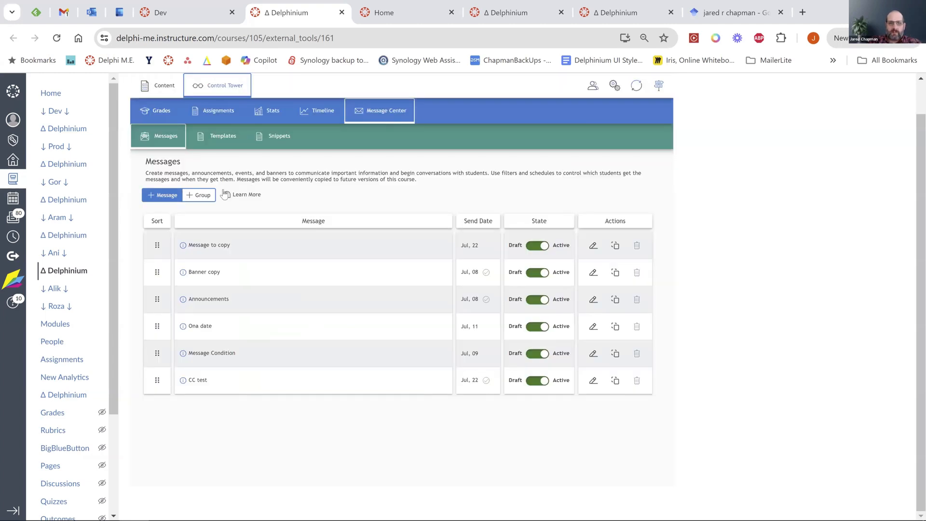
Start a new message titled 'adf' with body 'adsf'.
{"action": "left_click", "coordinate": [164, 197]}
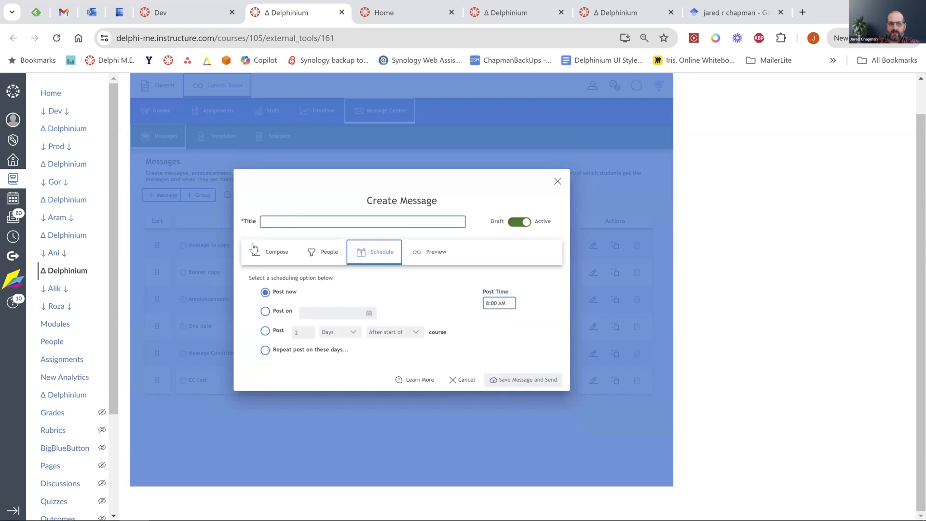
{"action": "left_click", "coordinate": [272, 251]}
{"action": "left_click", "coordinate": [291, 184]}
{"action": "type", "text": "adf"}
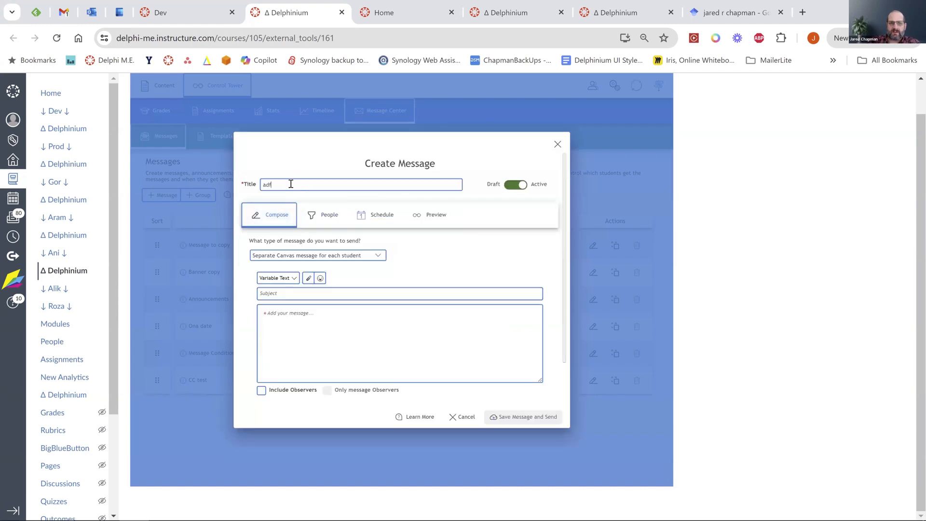
{"action": "left_click", "coordinate": [297, 319]}
{"action": "type", "text": "adsf"}
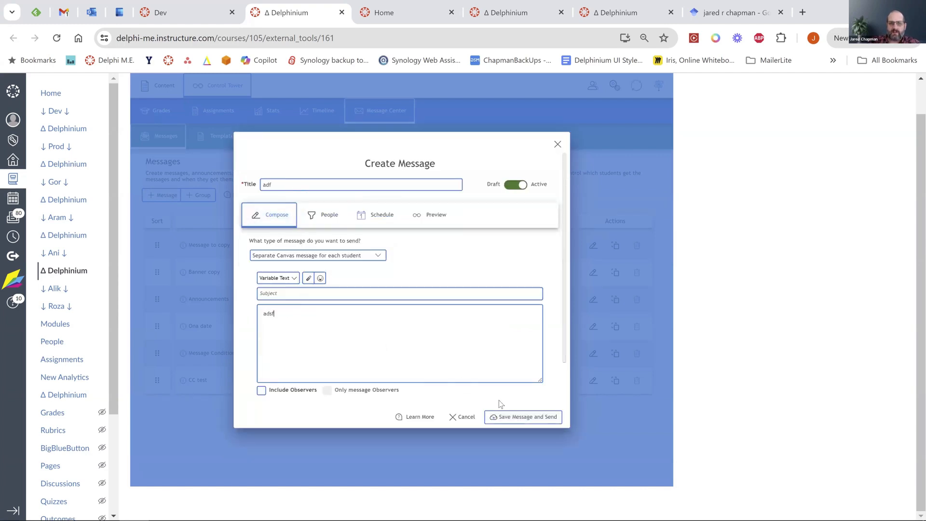
{"action": "left_click", "coordinate": [515, 416]}
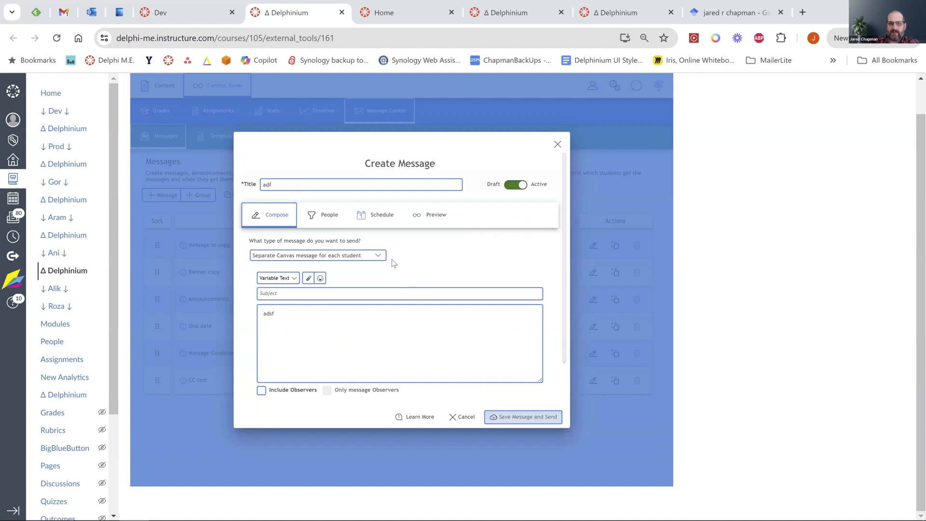
Review its recipients, set it to Post now, then close the draft unsaved.
{"action": "left_click", "coordinate": [324, 215]}
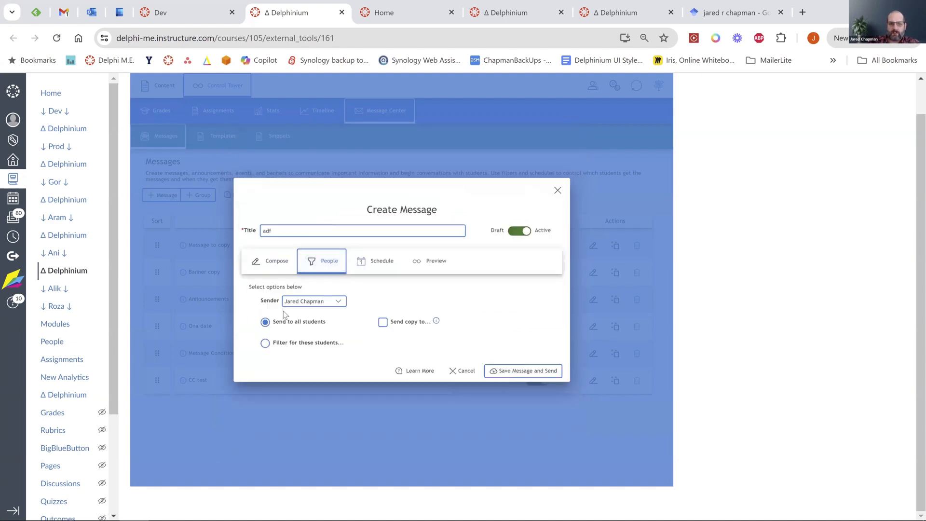
{"action": "left_click", "coordinate": [375, 261]}
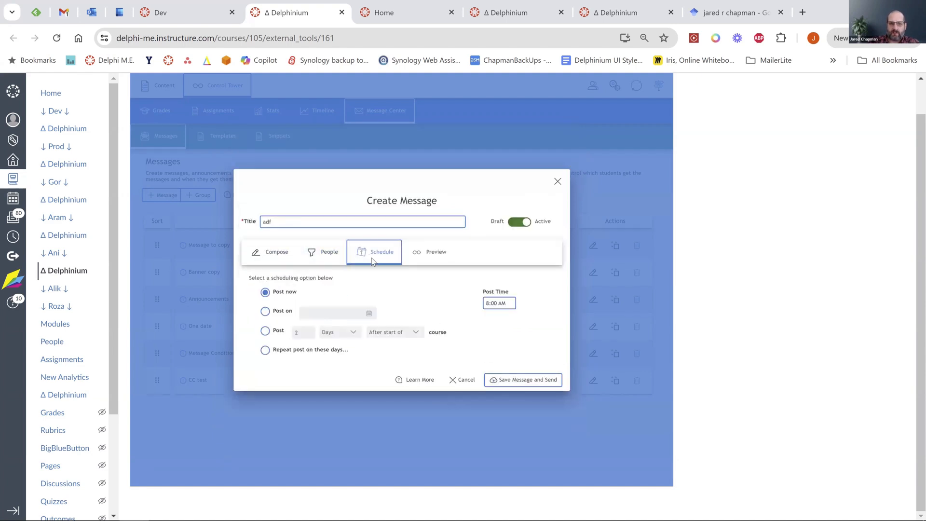
{"action": "left_click", "coordinate": [283, 297]}
{"action": "left_click", "coordinate": [262, 261]}
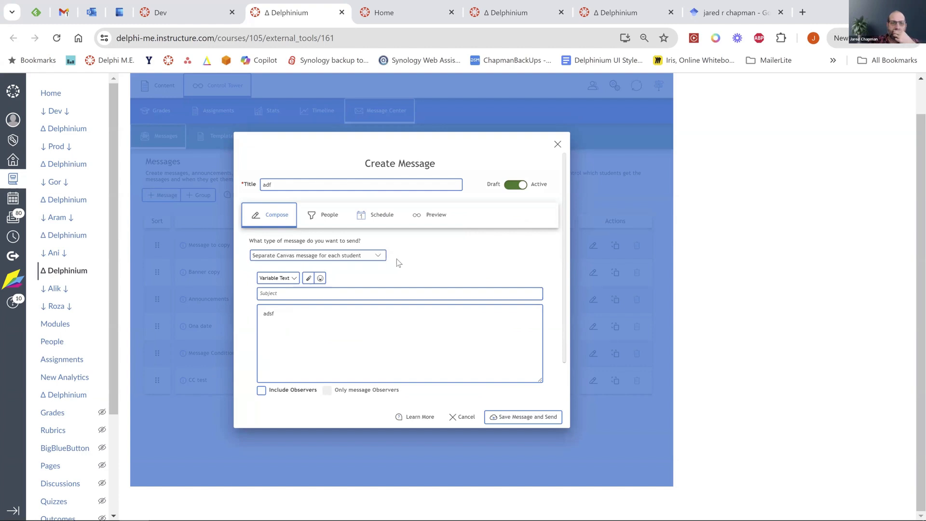
{"action": "left_click", "coordinate": [557, 144]}
Open the Message Templates list, then start a new template and discard it.
{"action": "left_click", "coordinate": [221, 135]}
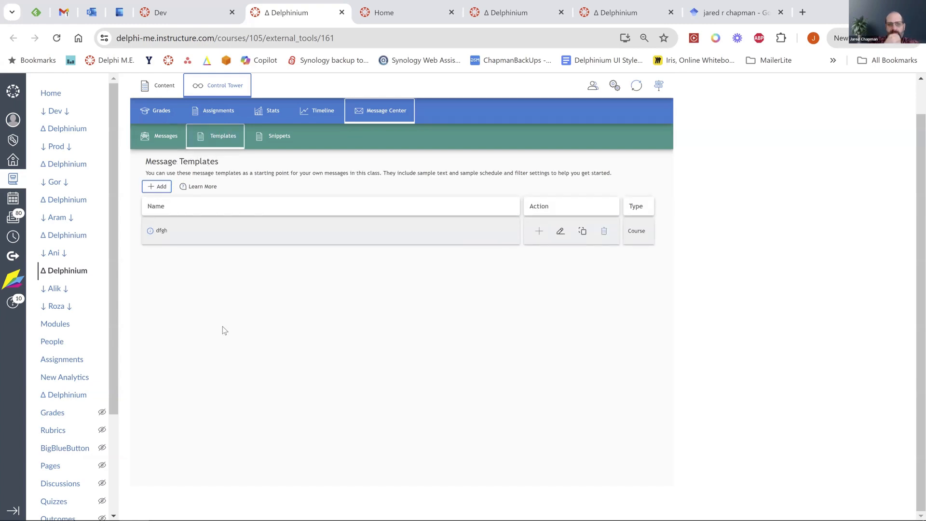
{"action": "left_click", "coordinate": [158, 186]}
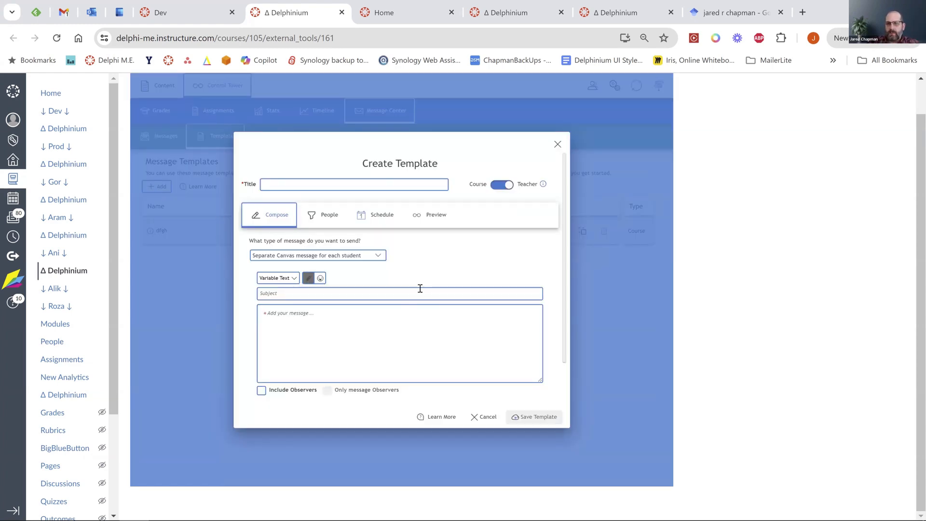
{"action": "mouse_move", "coordinate": [513, 193]}
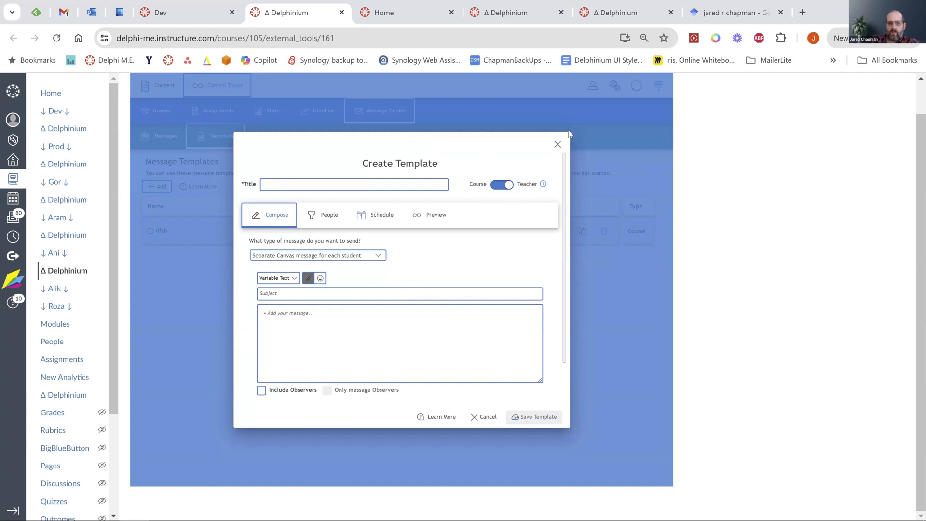
{"action": "left_click", "coordinate": [558, 145]}
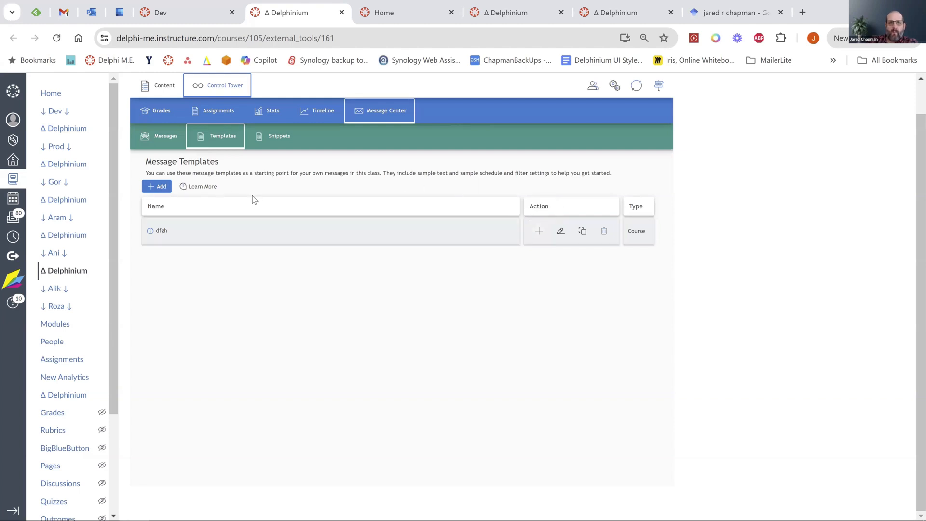
Start another new template, discard it too, and return to the Messages list.
{"action": "left_click", "coordinate": [159, 187]}
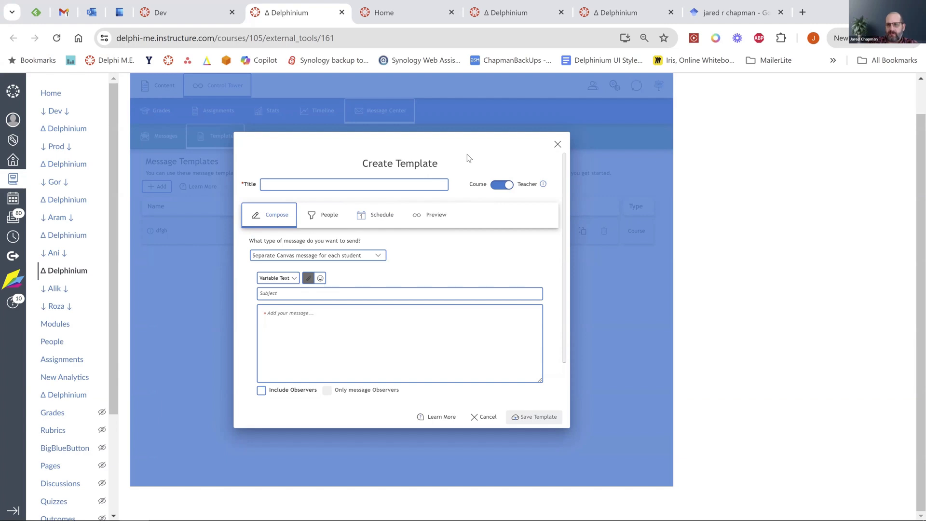
{"action": "left_click", "coordinate": [557, 144]}
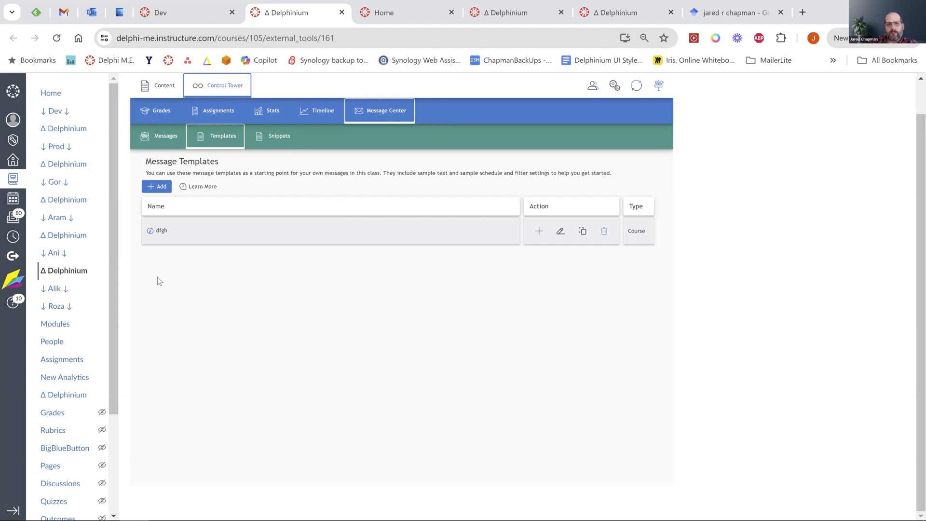
{"action": "left_click", "coordinate": [167, 137]}
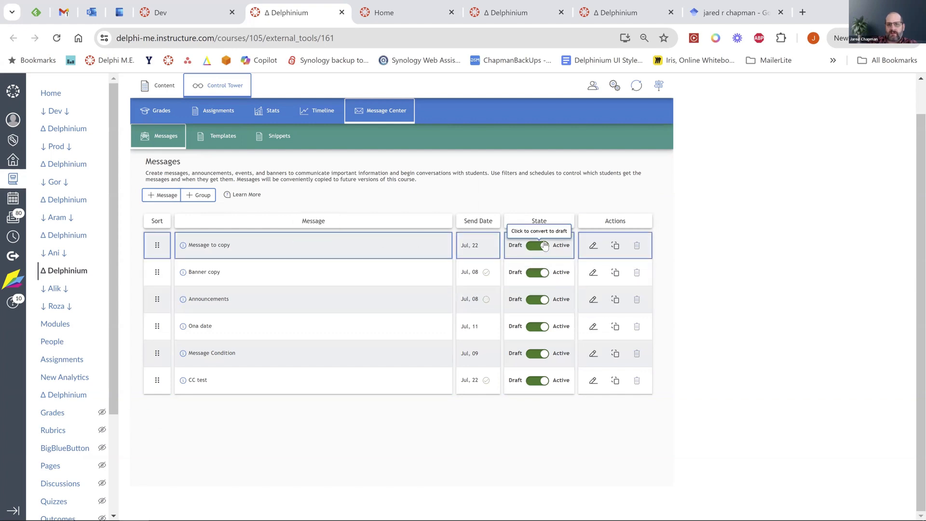
Toggle 'Message to copy' to Draft and back to Active, revisit Templates, then switch courses.
{"action": "left_click", "coordinate": [545, 247]}
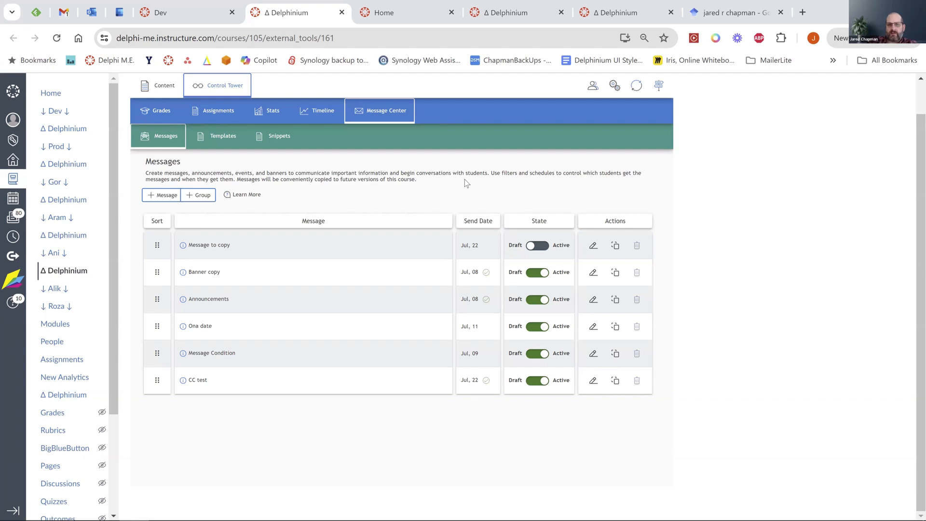
{"action": "left_click", "coordinate": [532, 247]}
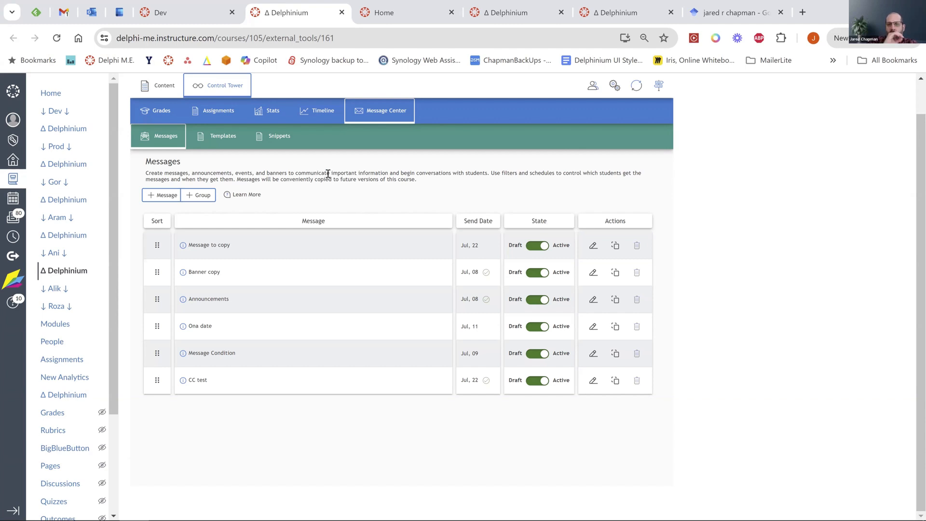
{"action": "left_click", "coordinate": [214, 137]}
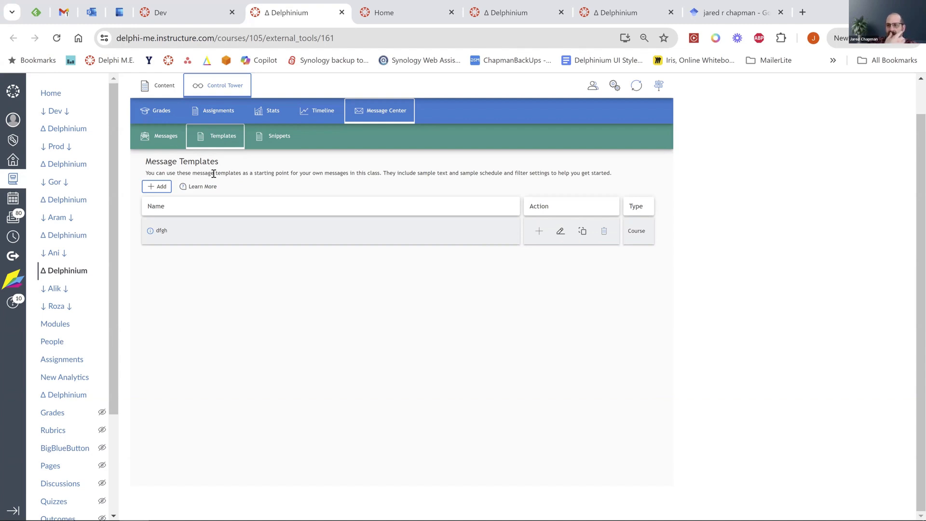
{"action": "left_click", "coordinate": [159, 135]}
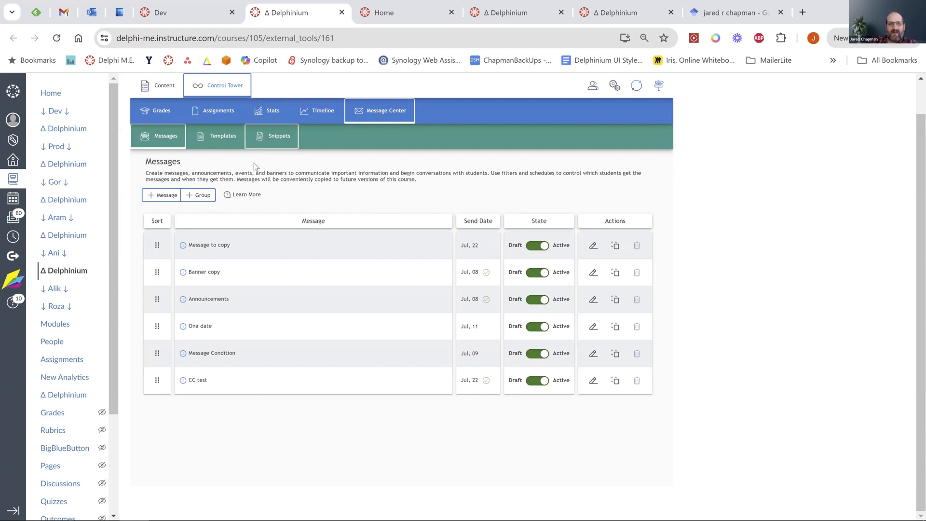
{"action": "left_click", "coordinate": [515, 14]}
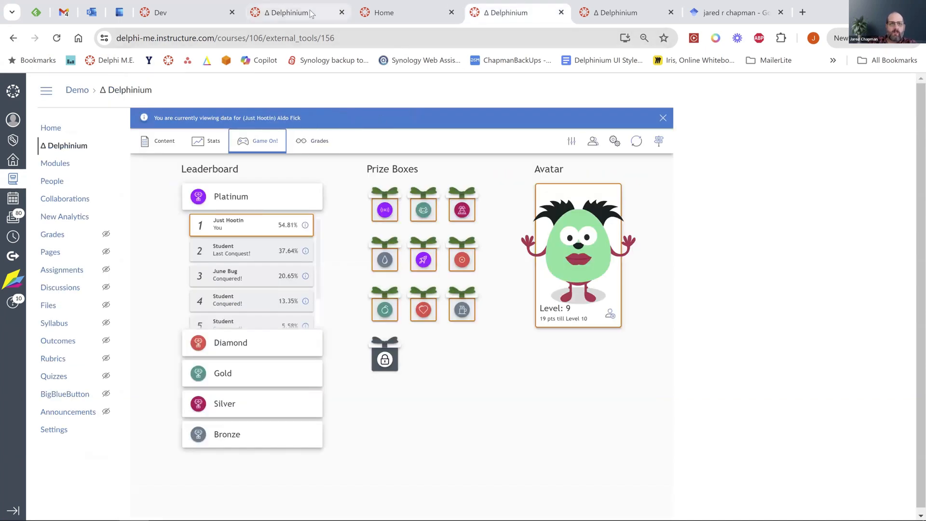
Open the Dev course's Delphinium Control Tower Message Center and start a new message.
{"action": "left_click", "coordinate": [289, 13]}
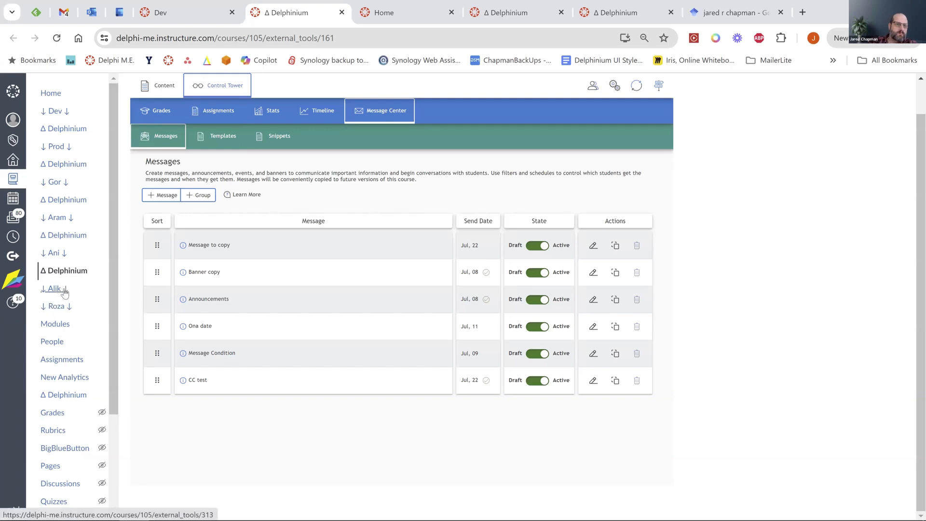
{"action": "left_click", "coordinate": [58, 234]}
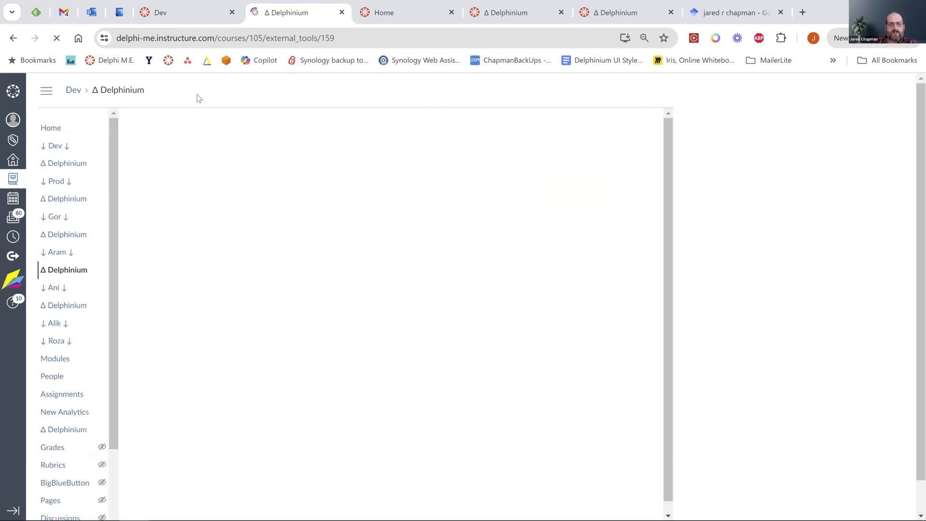
{"action": "left_click", "coordinate": [275, 122]}
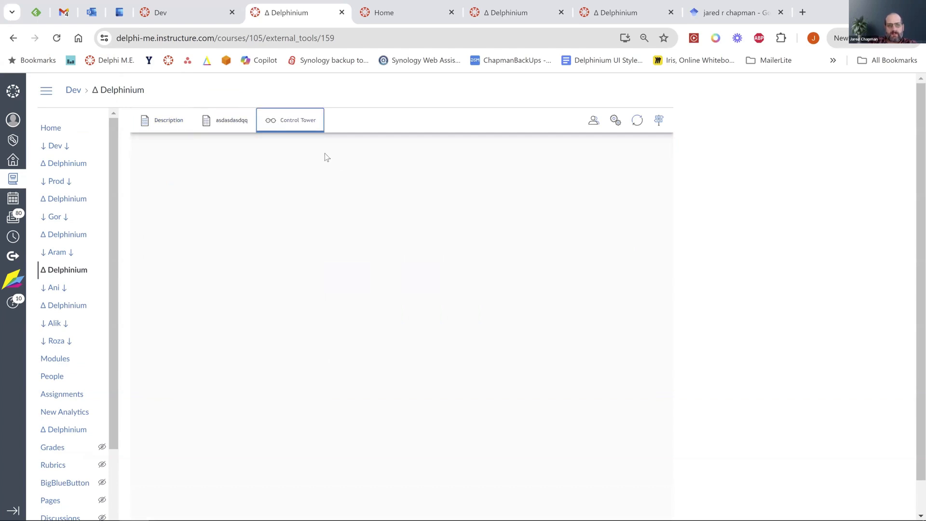
{"action": "left_click", "coordinate": [365, 146]}
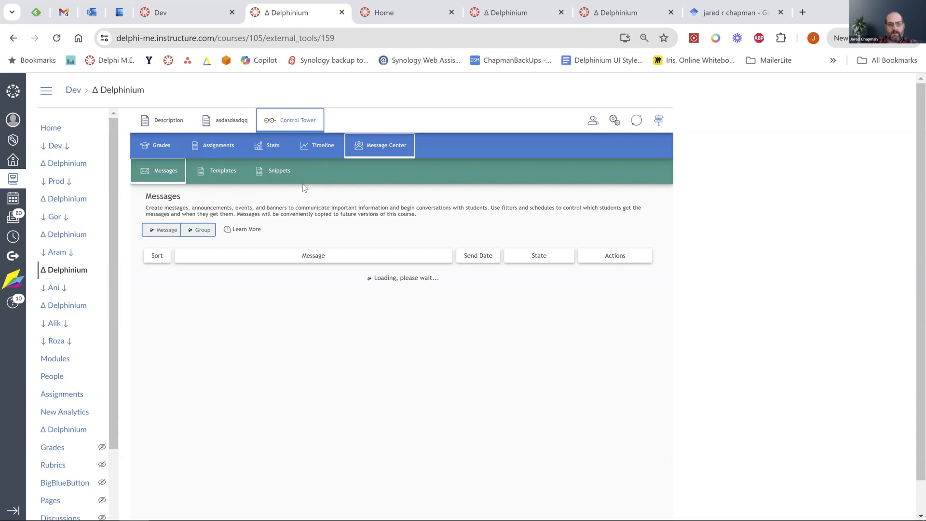
{"action": "left_click", "coordinate": [163, 230]}
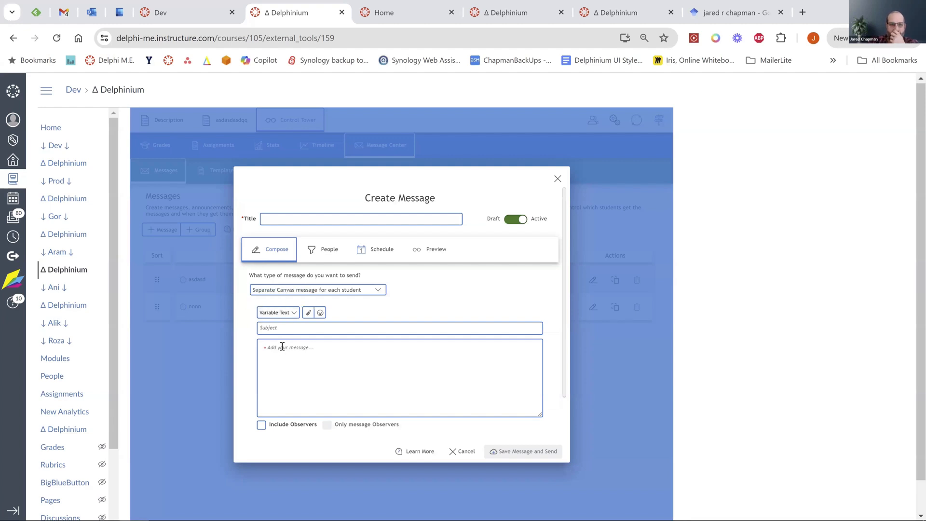
Greet with the Student First Name variable and a comma, then begin 'You ha' on a new line.
{"action": "left_click", "coordinate": [288, 313]}
{"action": "left_click", "coordinate": [279, 341]}
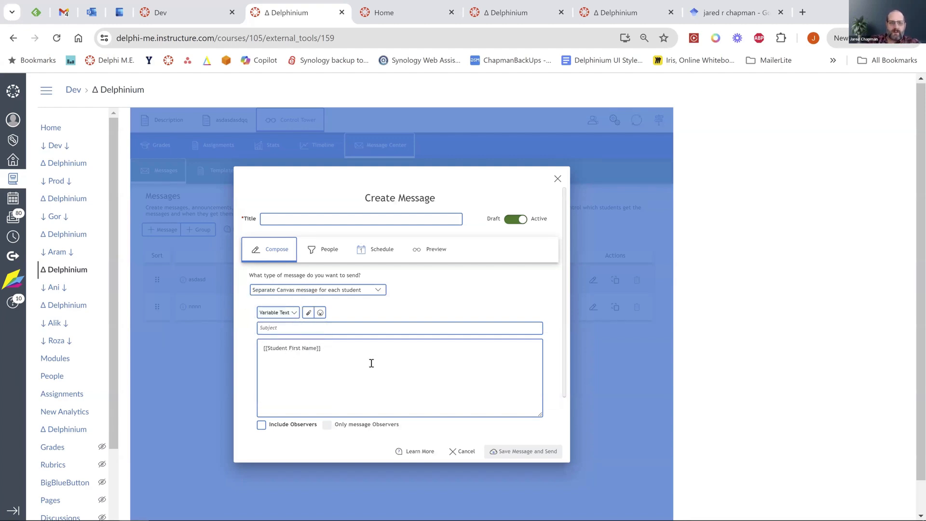
{"action": "type", "text": ","}
{"action": "key", "text": "Return"}
{"action": "key", "text": "Return"}
{"action": "type", "text": "Tasd"}
{"action": "key", "text": "BackSpace"}
{"action": "key", "text": "BackSpace"}
{"action": "key", "text": "BackSpace"}
{"action": "type", "text": "You have"}
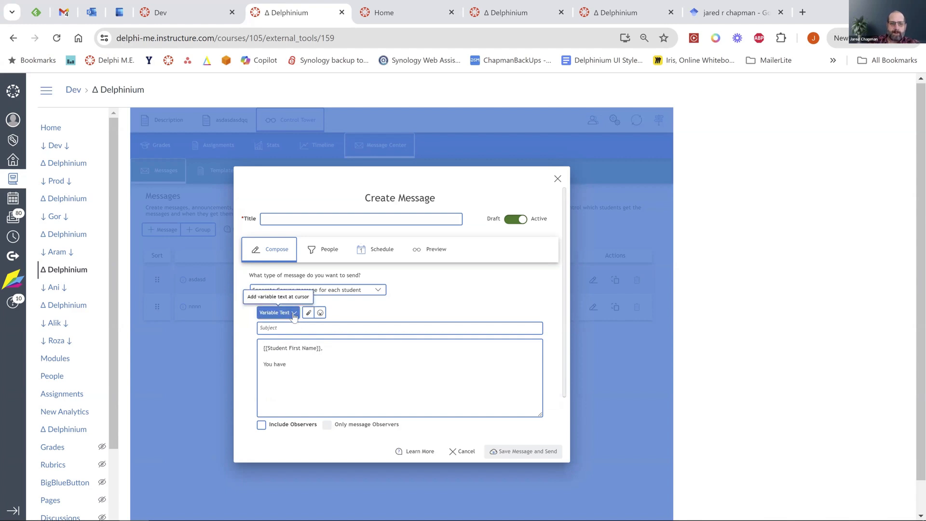
Insert the Course Points variable followed by 'in the class'.
{"action": "left_click", "coordinate": [294, 314]}
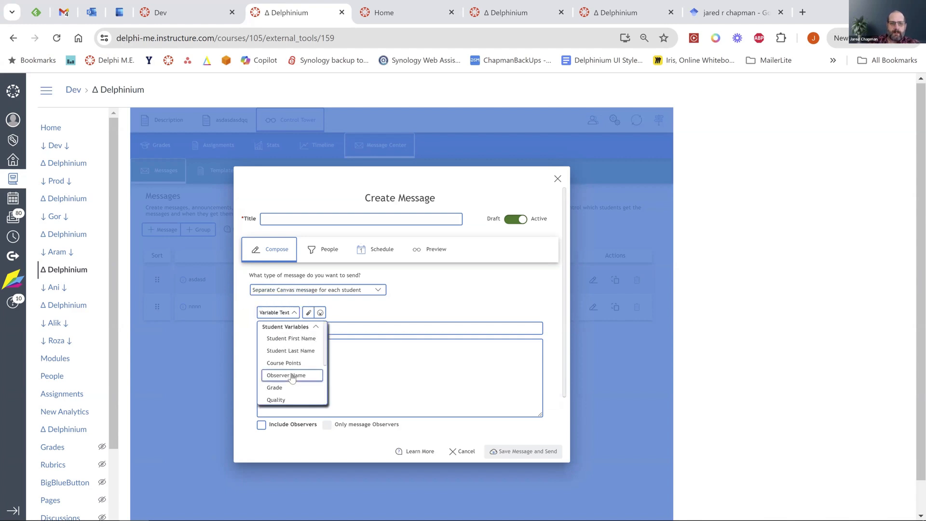
{"action": "left_click", "coordinate": [285, 362]}
{"action": "type", "text": "in the "}
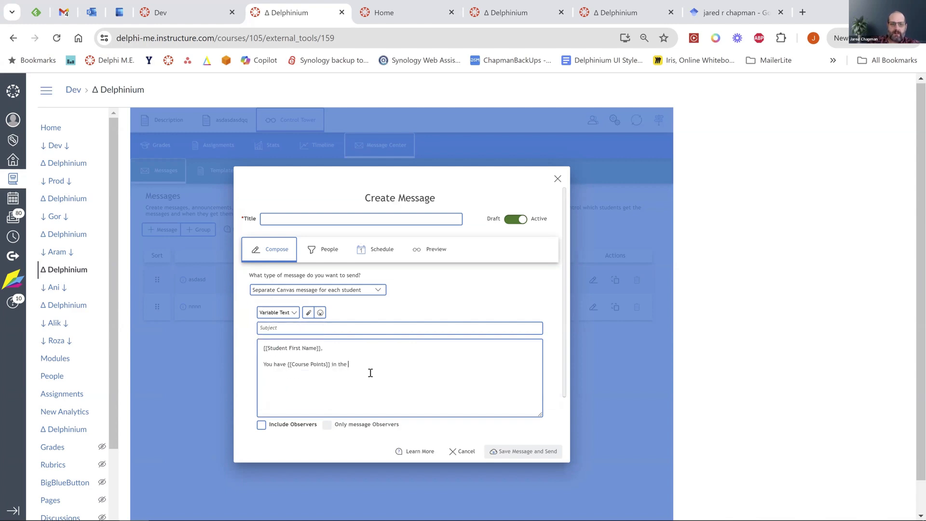
{"action": "type", "text": "class"}
Sign off with the Teacher Name course variable and preview the message.
{"action": "left_click", "coordinate": [289, 313]}
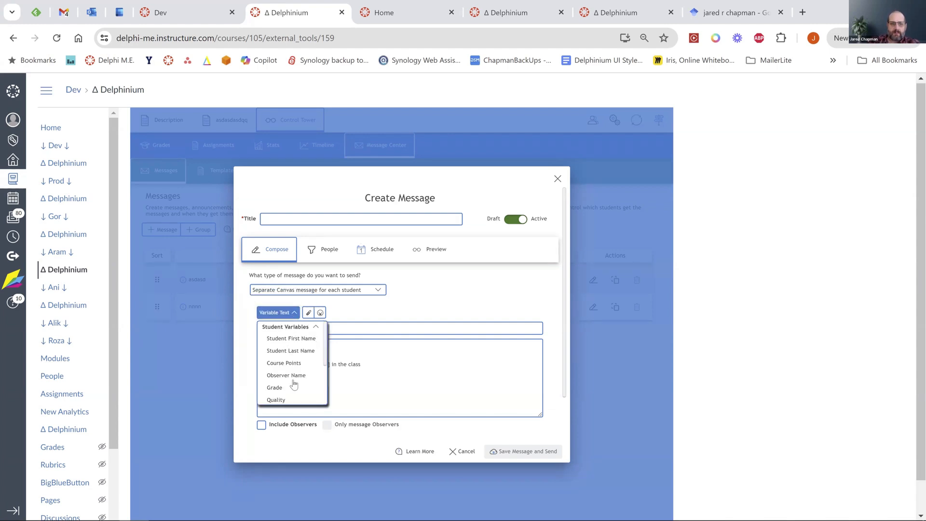
{"action": "scroll", "coordinate": [293, 384], "scroll_direction": "down", "scroll_amount": 3}
{"action": "scroll", "coordinate": [293, 355], "scroll_direction": "up", "scroll_amount": 3}
{"action": "scroll", "coordinate": [283, 347], "scroll_direction": "down", "scroll_amount": 1}
{"action": "scroll", "coordinate": [285, 350], "scroll_direction": "down", "scroll_amount": 3}
{"action": "left_click", "coordinate": [314, 379]}
{"action": "left_click", "coordinate": [281, 327]}
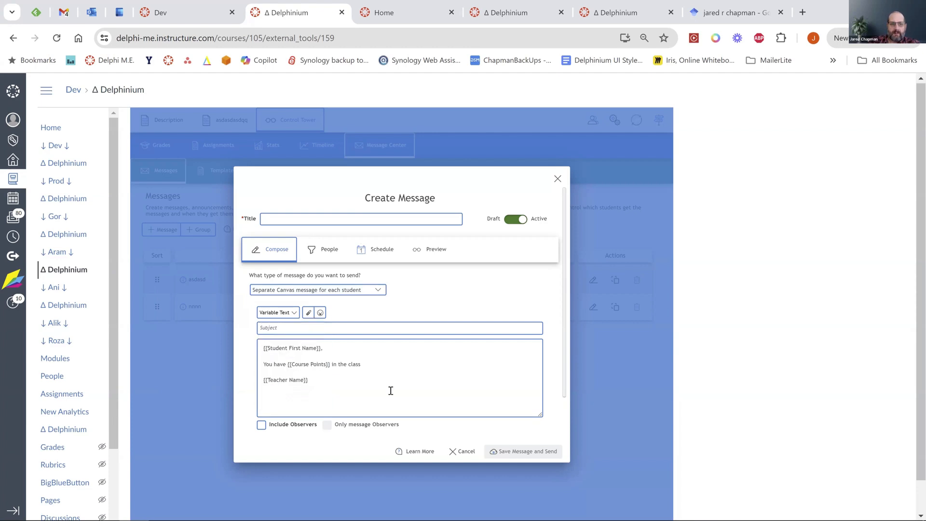
{"action": "left_click", "coordinate": [431, 254]}
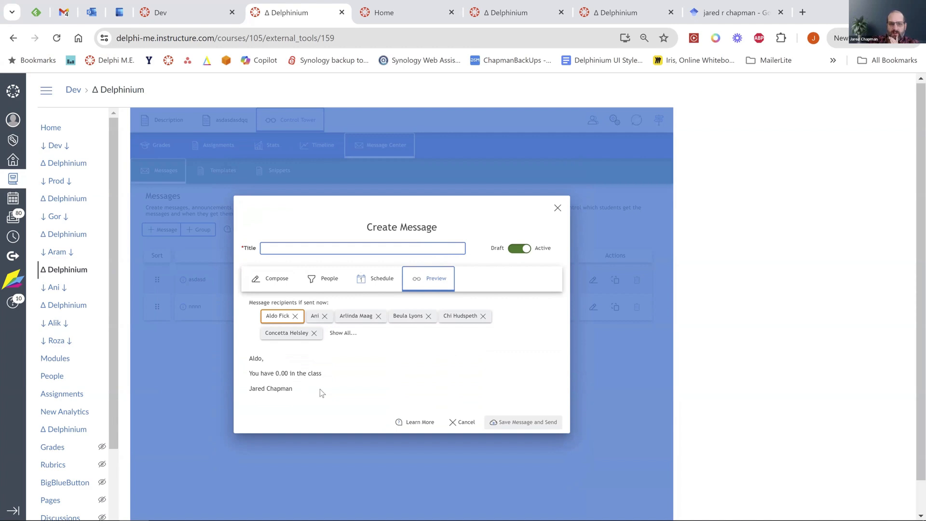
Preview another student, make another teacher the sender, re-check the preview, and close the draft.
{"action": "left_click", "coordinate": [354, 320]}
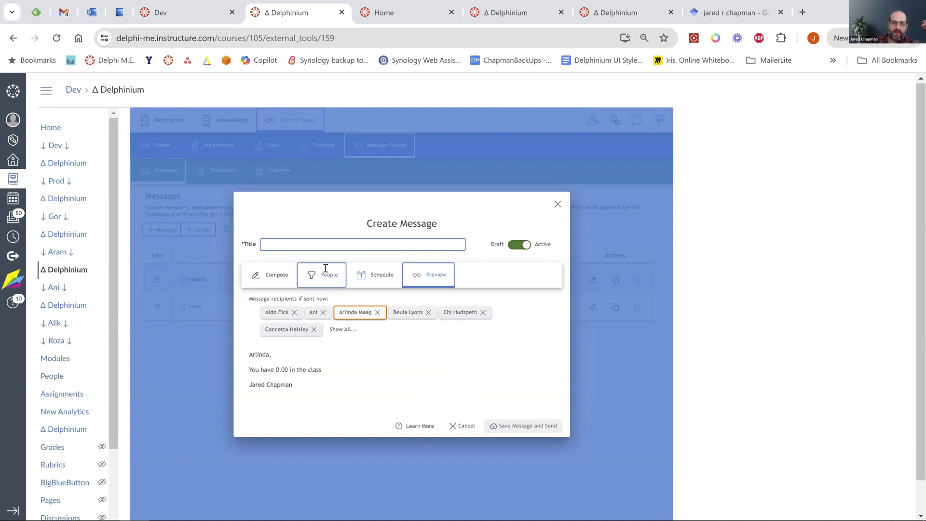
{"action": "left_click", "coordinate": [326, 274]}
{"action": "left_click", "coordinate": [341, 335]}
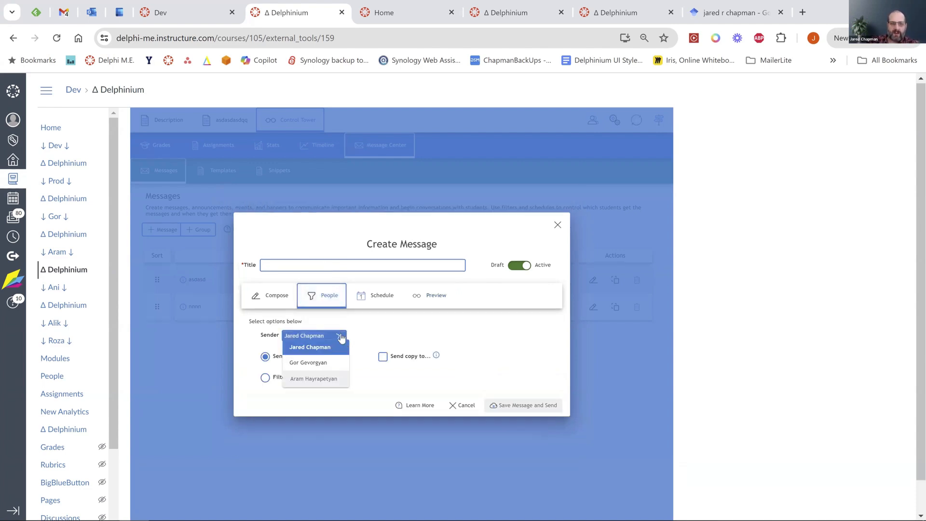
{"action": "left_click", "coordinate": [312, 364]}
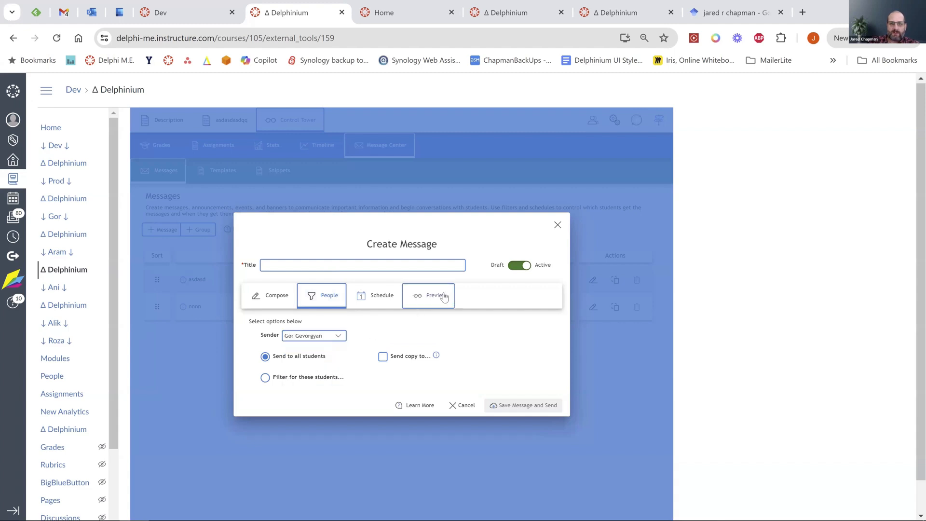
{"action": "left_click", "coordinate": [443, 295]}
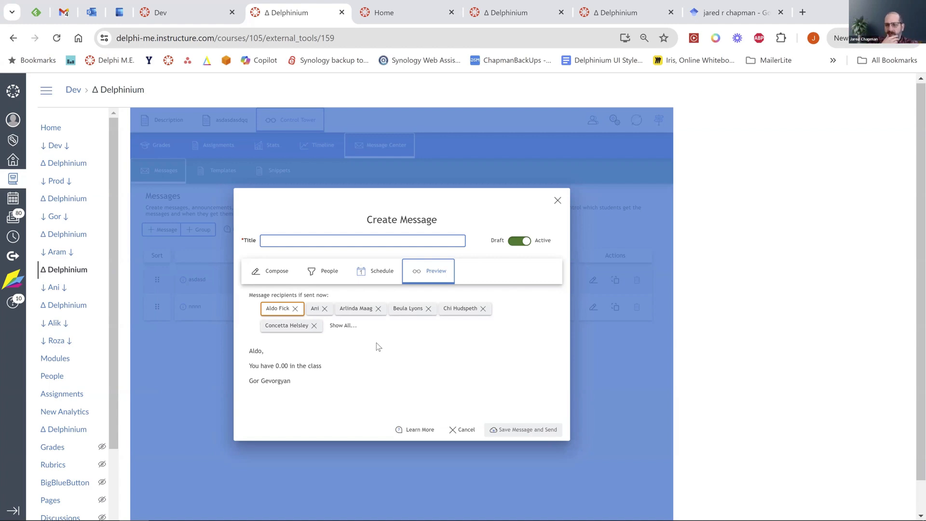
{"action": "left_click", "coordinate": [557, 201]}
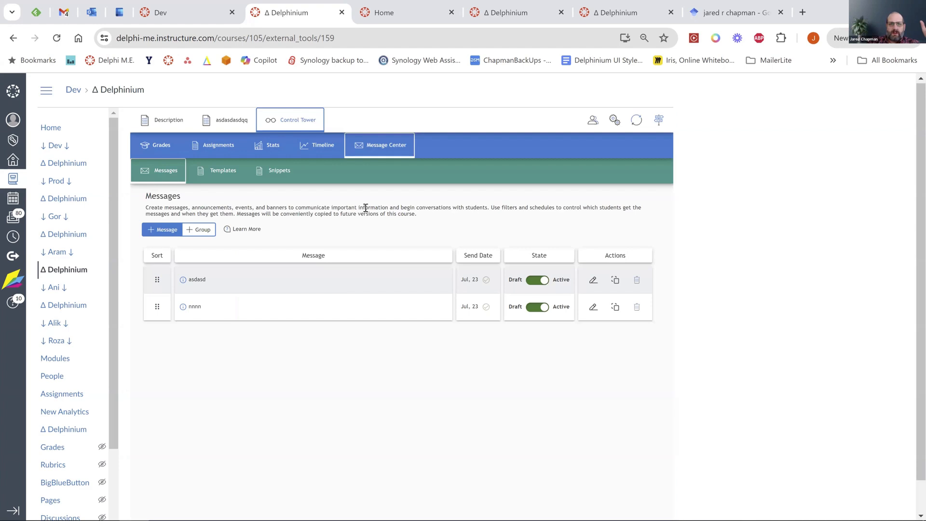
In the Assignments table, start a message for the Paper/foam plate plane assignment.
{"action": "left_click", "coordinate": [214, 153]}
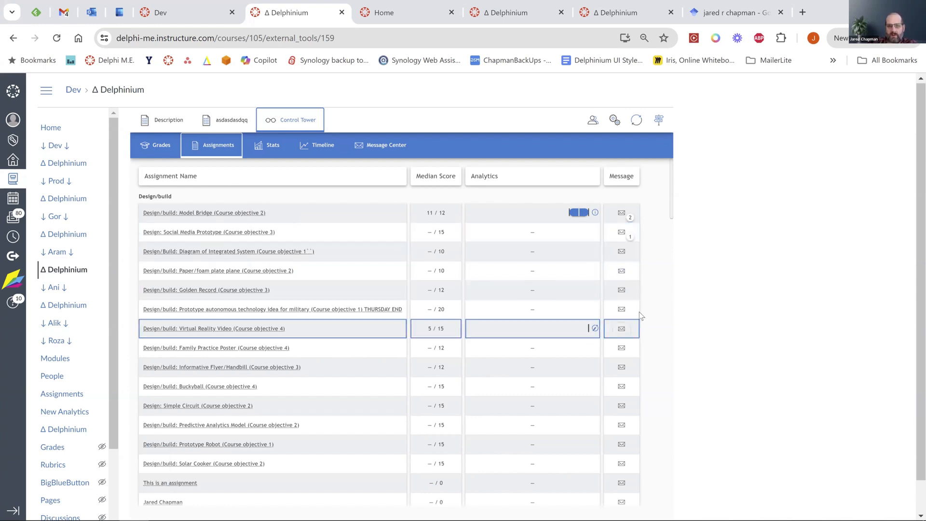
{"action": "left_click", "coordinate": [622, 272]}
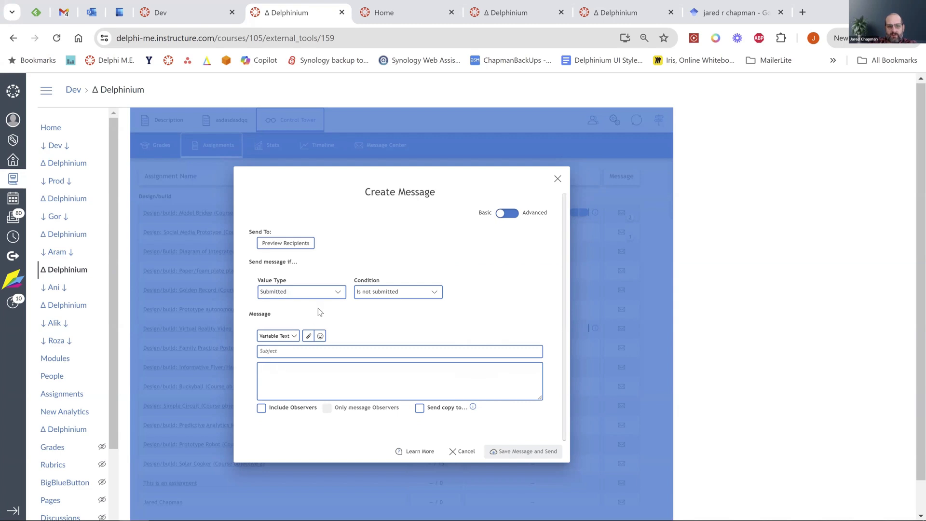
Try the conditions Submitted: Is submitted, then Status: Is late.
{"action": "left_click", "coordinate": [338, 295]}
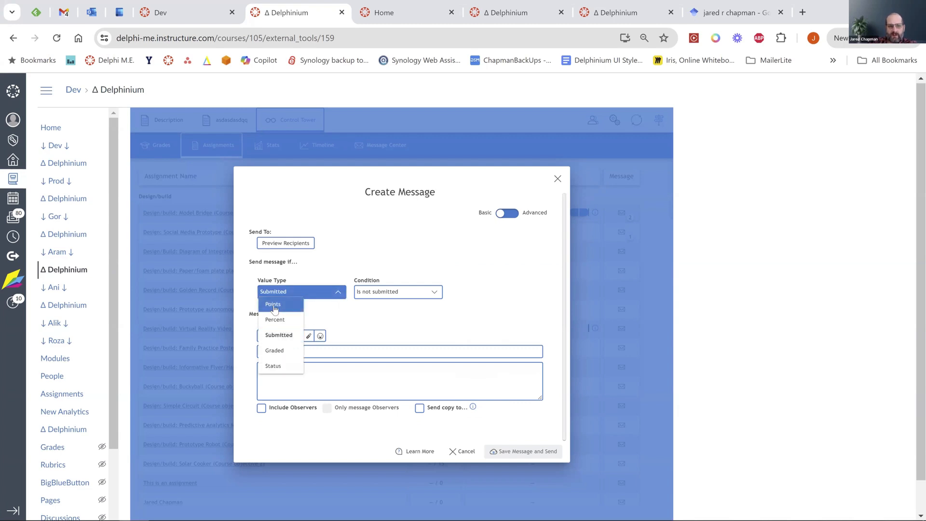
{"action": "left_click", "coordinate": [421, 292]}
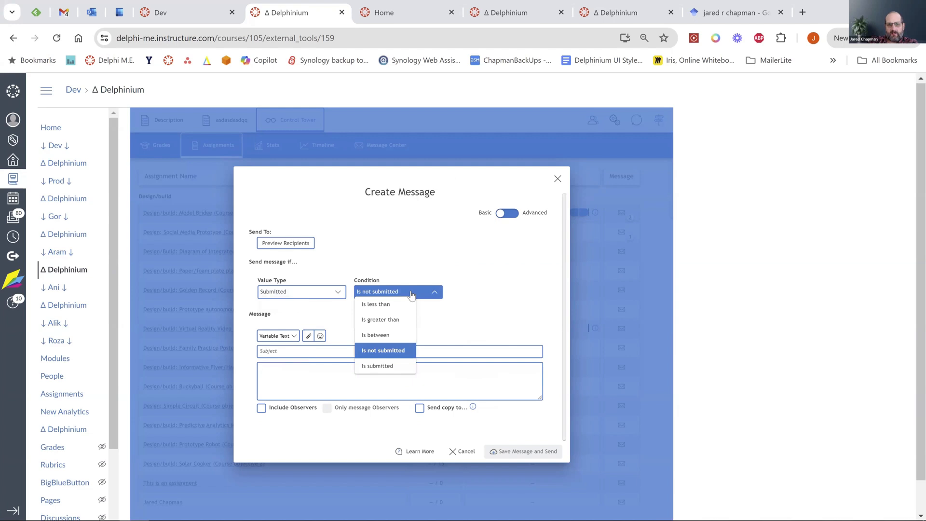
{"action": "left_click", "coordinate": [382, 368]}
{"action": "left_click", "coordinate": [339, 293]}
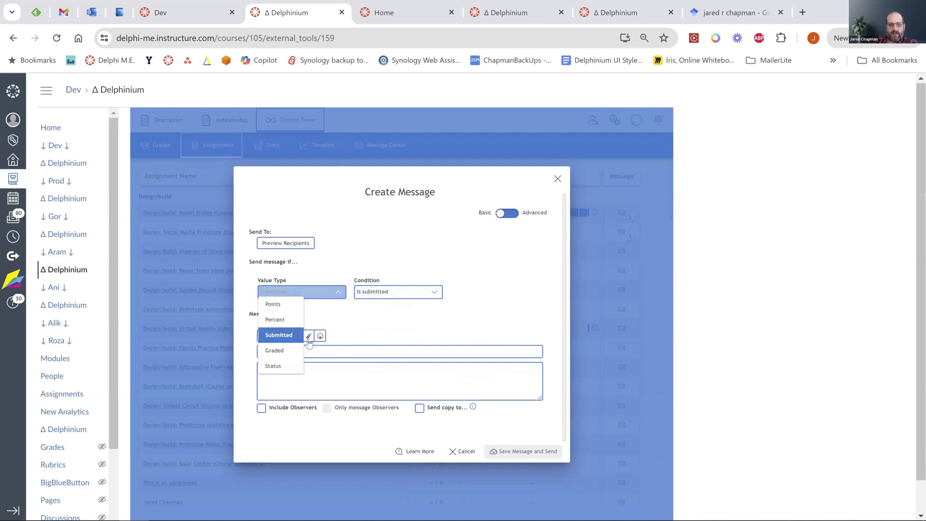
{"action": "left_click", "coordinate": [277, 366]}
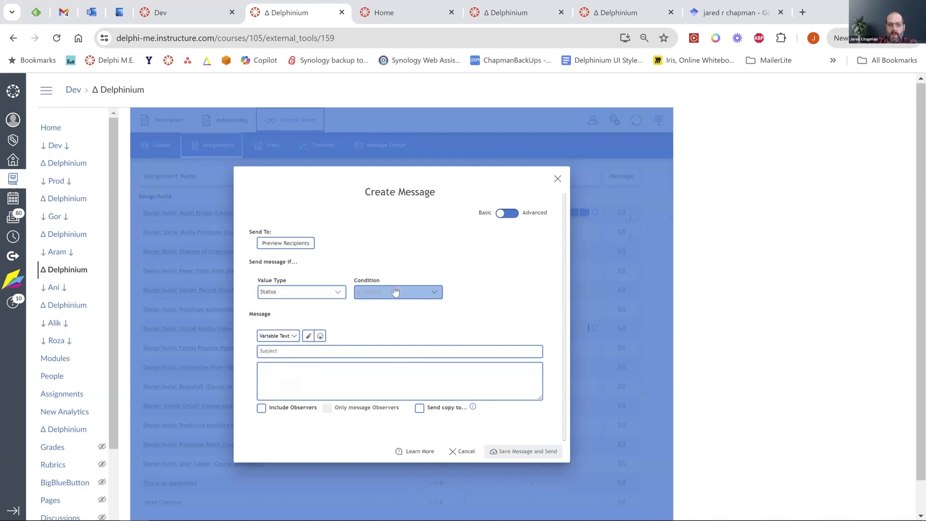
{"action": "left_click", "coordinate": [396, 291]}
{"action": "left_click", "coordinate": [382, 319]}
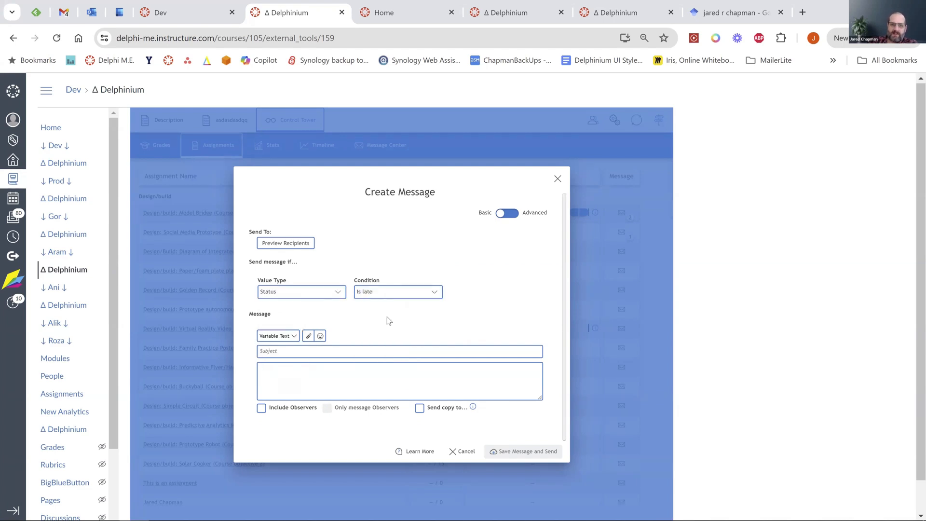
{"action": "left_click", "coordinate": [400, 292]}
{"action": "left_click", "coordinate": [470, 326]}
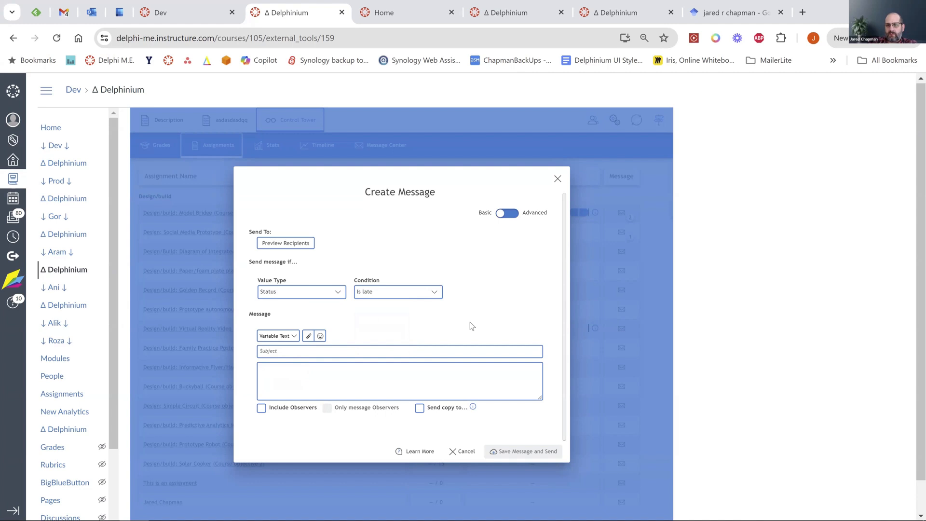
Try a Points Between condition, then restore Submitted: Is not submitted.
{"action": "left_click", "coordinate": [309, 292]}
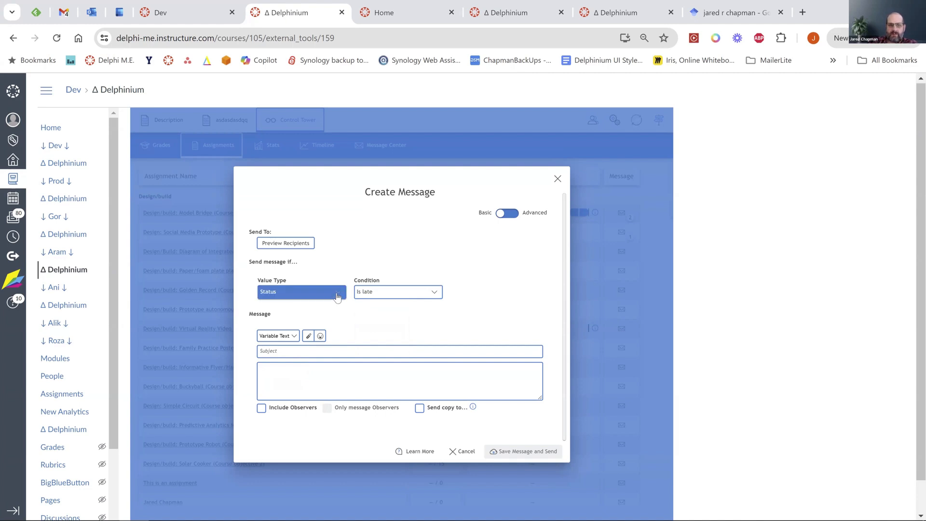
{"action": "left_click", "coordinate": [281, 305]}
{"action": "left_click", "coordinate": [393, 292]}
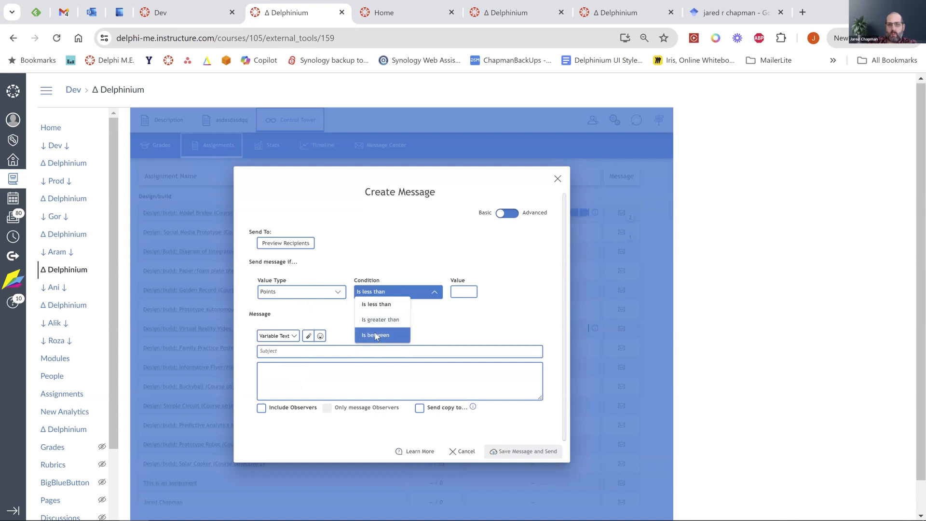
{"action": "left_click", "coordinate": [374, 335]}
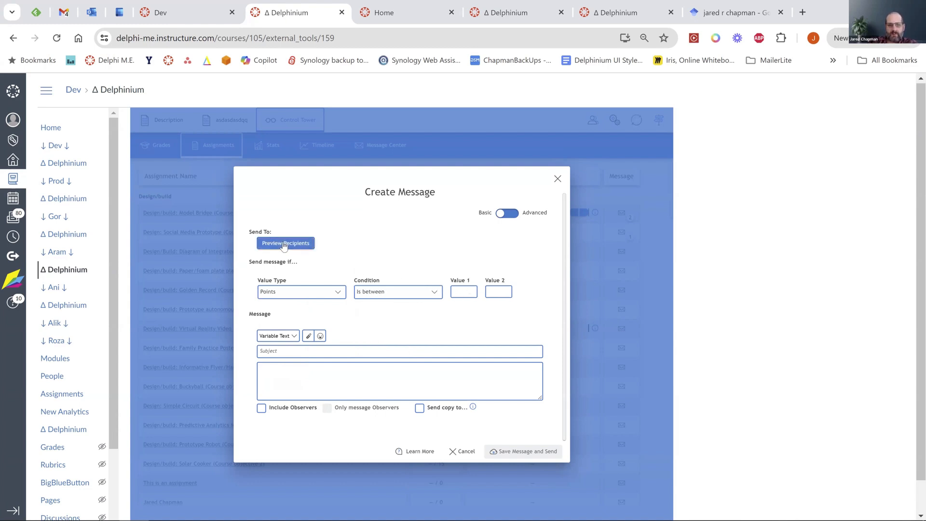
{"action": "left_click", "coordinate": [461, 292]}
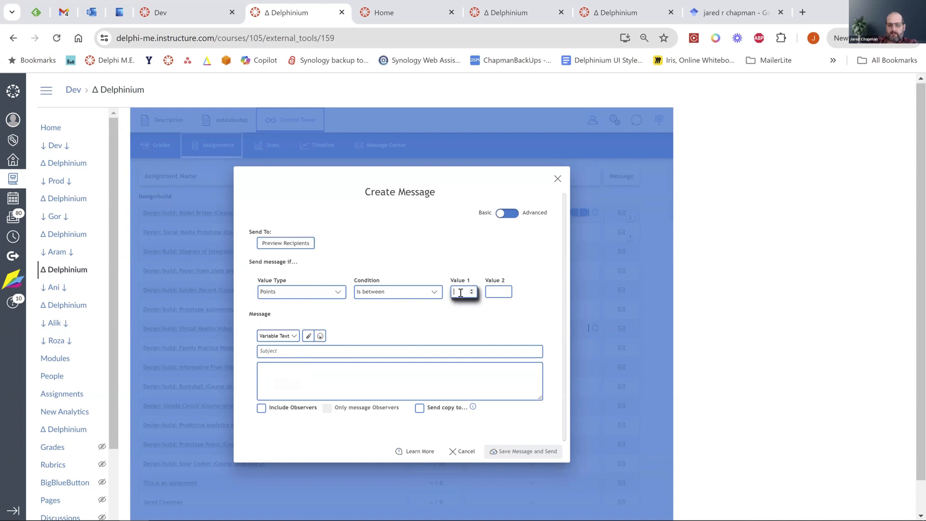
{"action": "left_click", "coordinate": [336, 292]}
{"action": "left_click", "coordinate": [280, 334]}
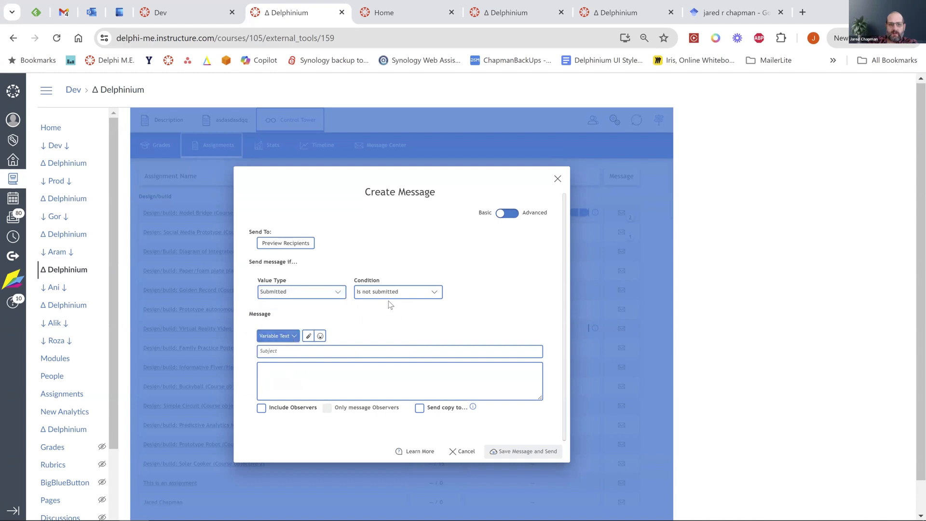
Preview the students who would receive the message, then close the dialog.
{"action": "left_click", "coordinate": [291, 243]}
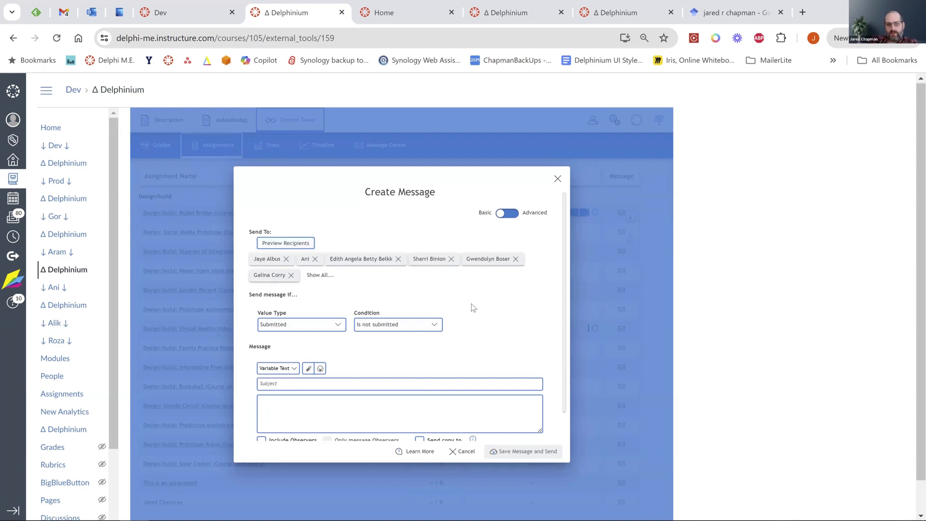
{"action": "scroll", "coordinate": [473, 308], "scroll_direction": "down", "scroll_amount": 1}
{"action": "scroll", "coordinate": [473, 308], "scroll_direction": "up", "scroll_amount": 1}
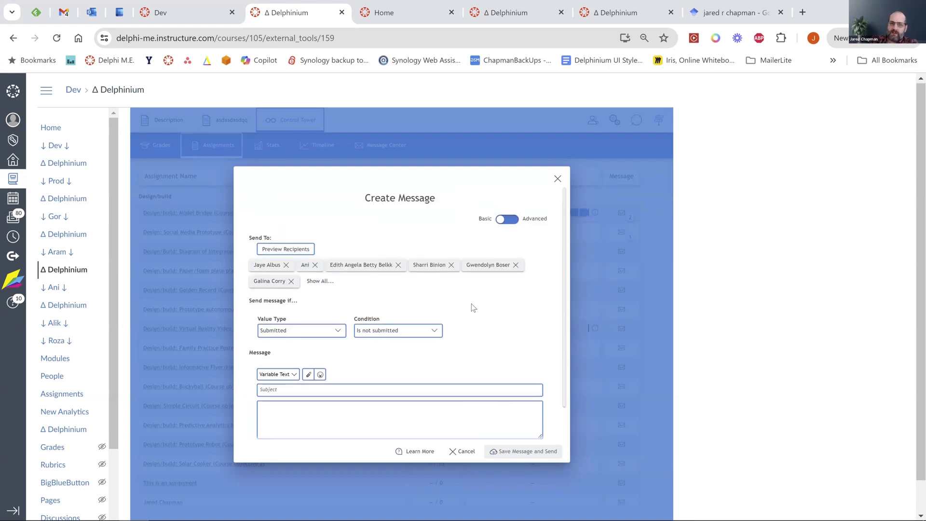
{"action": "scroll", "coordinate": [473, 308], "scroll_direction": "down", "scroll_amount": 1}
{"action": "left_click", "coordinate": [271, 372]}
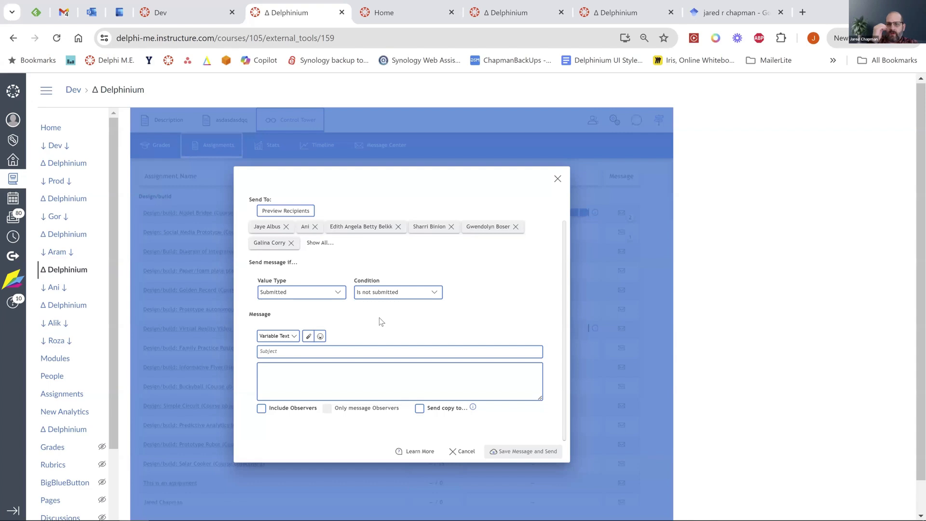
{"action": "left_click", "coordinate": [601, 264]}
Reopen the Paper/foam plate plane message, switch it to advanced mode, and close it.
{"action": "left_click", "coordinate": [621, 271]}
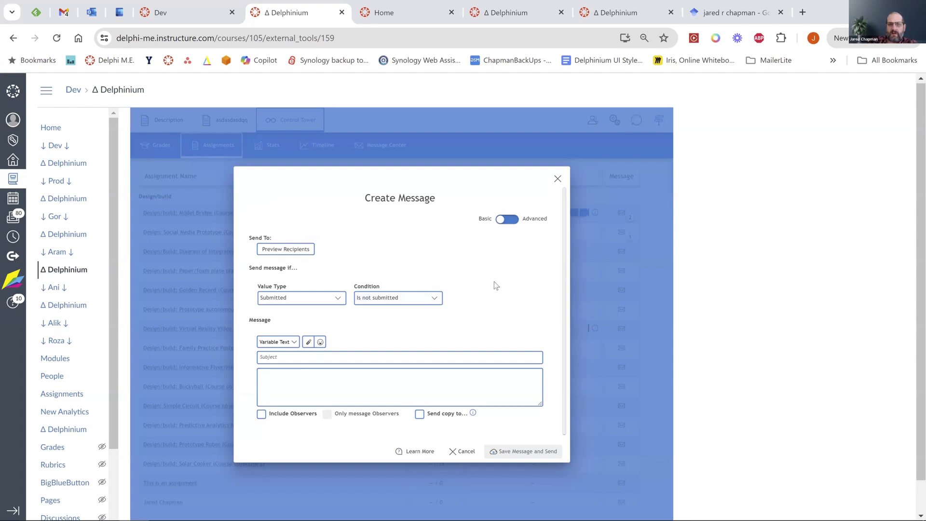
{"action": "left_click", "coordinate": [504, 220]}
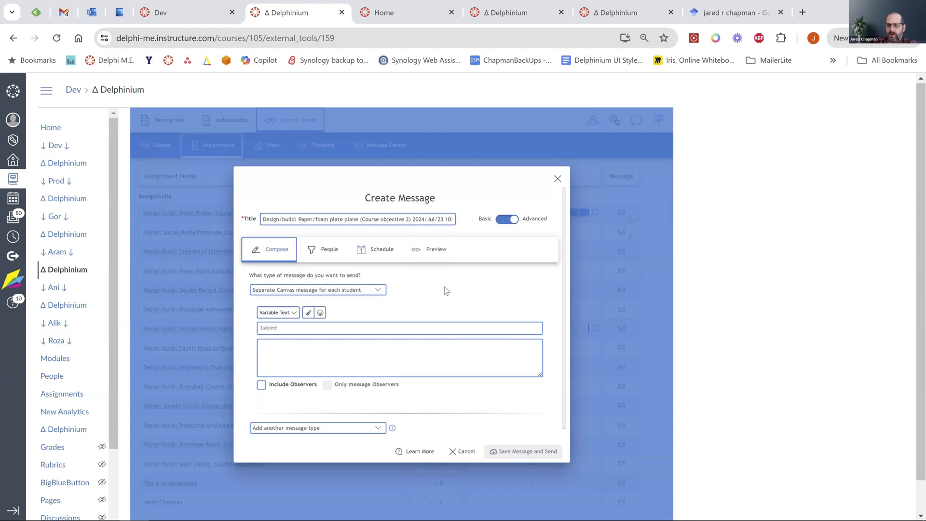
{"action": "scroll", "coordinate": [446, 291], "scroll_direction": "down", "scroll_amount": 1}
{"action": "scroll", "coordinate": [446, 290], "scroll_direction": "up", "scroll_amount": 1}
{"action": "left_click", "coordinate": [556, 178]}
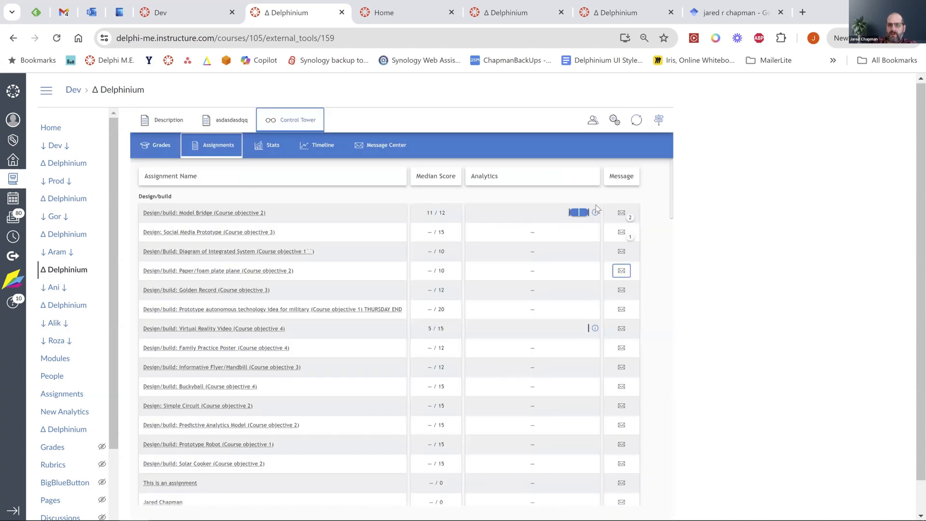
View and close the Model Bridge assignment's scheduled messages, then open Course Settings.
{"action": "left_click", "coordinate": [622, 213]}
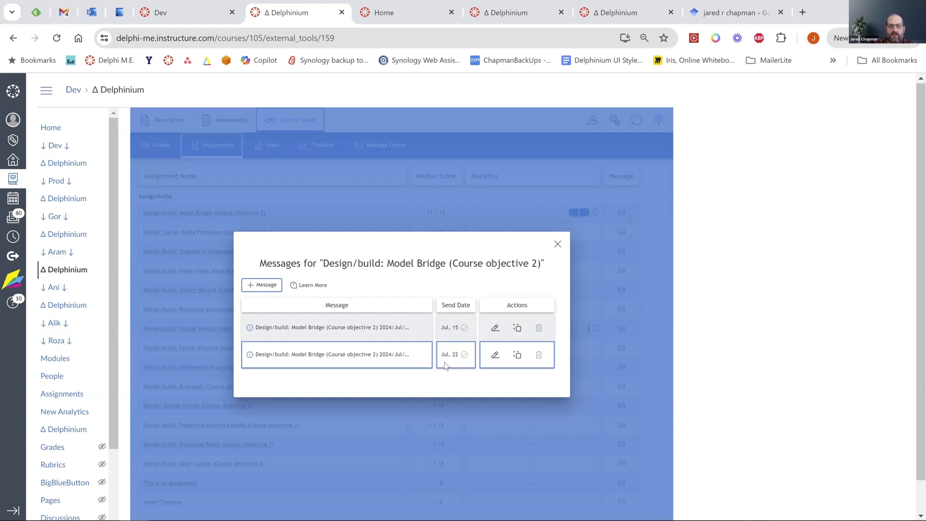
{"action": "left_click", "coordinate": [557, 244]}
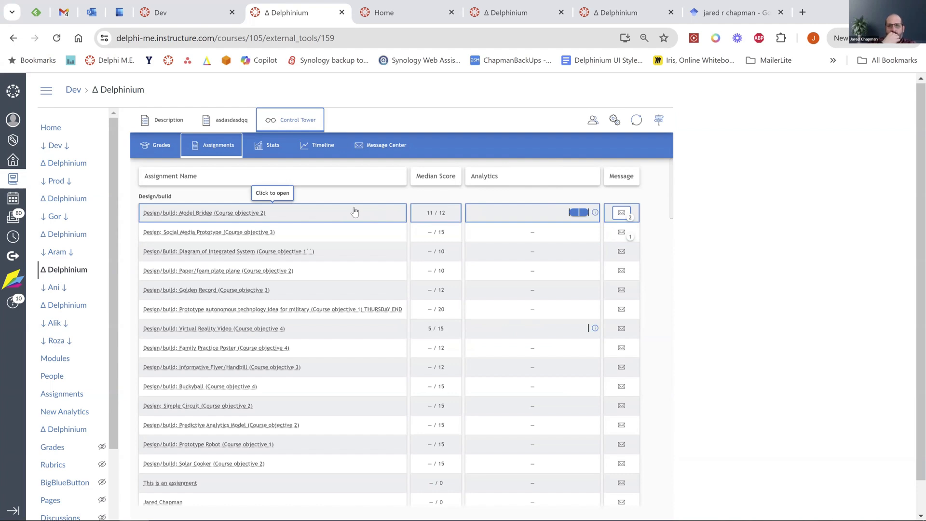
{"action": "left_click", "coordinate": [613, 121]}
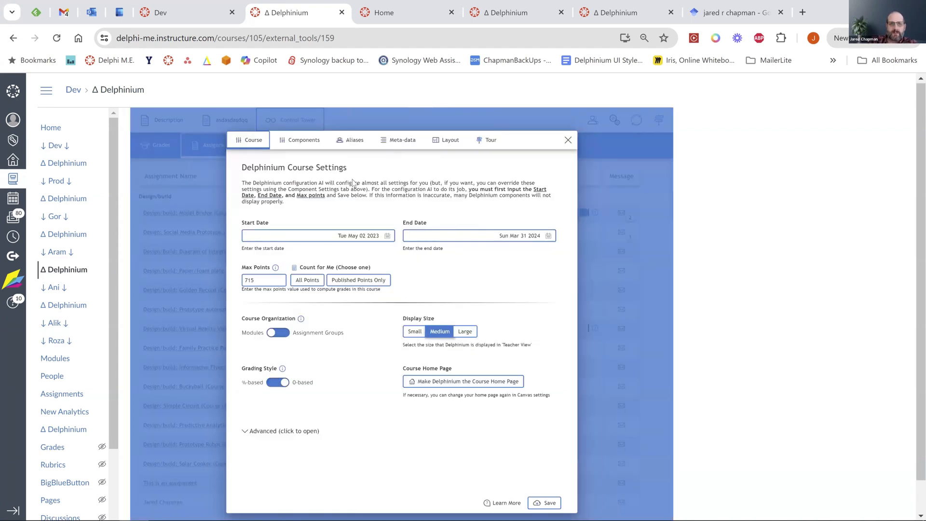
Edit the current layout, drop a Textbox into the first slot, and edit its content.
{"action": "left_click", "coordinate": [441, 140]}
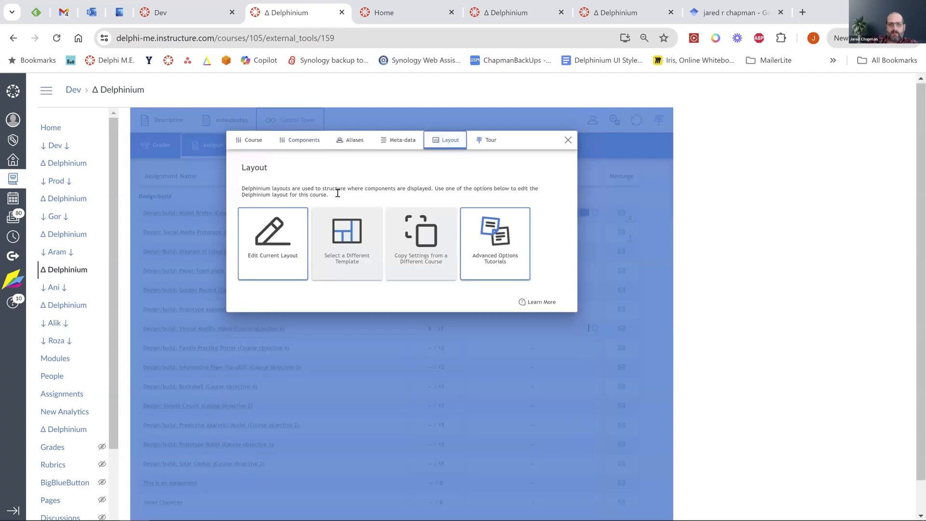
{"action": "left_click", "coordinate": [270, 248]}
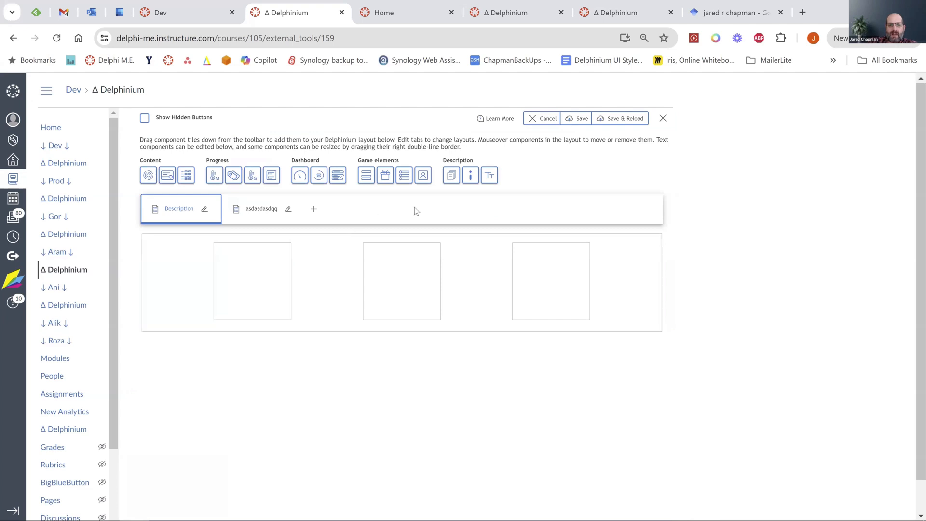
{"action": "mouse_move", "coordinate": [453, 174]}
{"action": "left_click_drag", "start_coordinate": [453, 175], "coordinate": [275, 273]}
{"action": "mouse_move", "coordinate": [328, 251]}
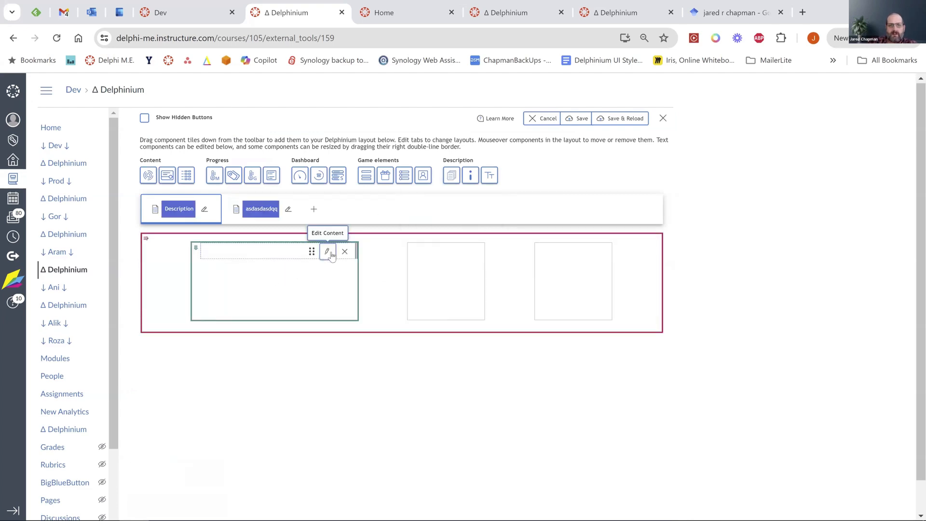
{"action": "left_click", "coordinate": [328, 251]}
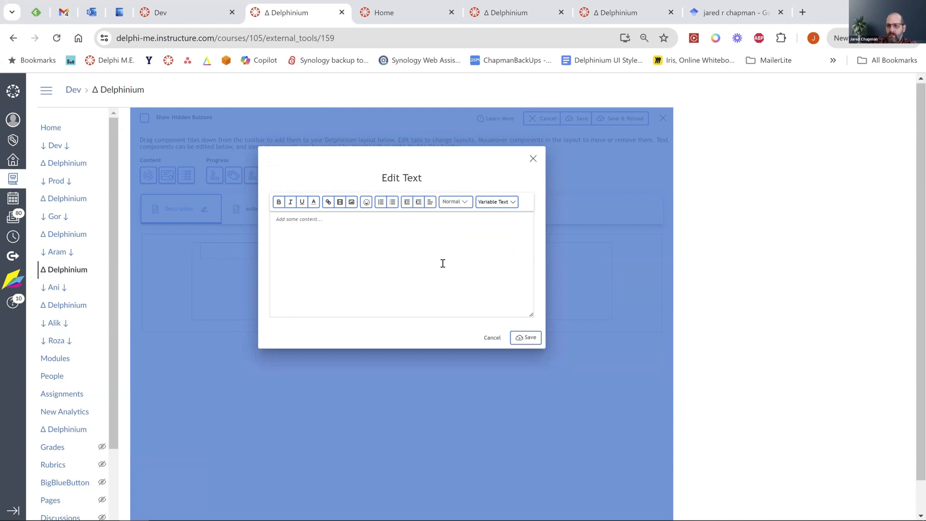
Browse the Variable Text course variables and saved snippets, then discard the textbox and layout edits.
{"action": "left_click", "coordinate": [496, 203]}
{"action": "scroll", "coordinate": [501, 250], "scroll_direction": "down", "scroll_amount": 3}
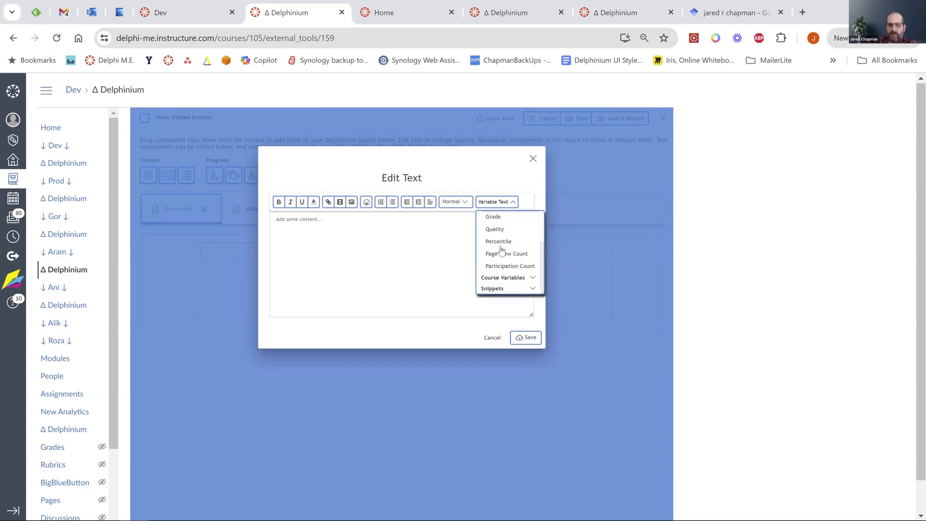
{"action": "left_click", "coordinate": [507, 279]}
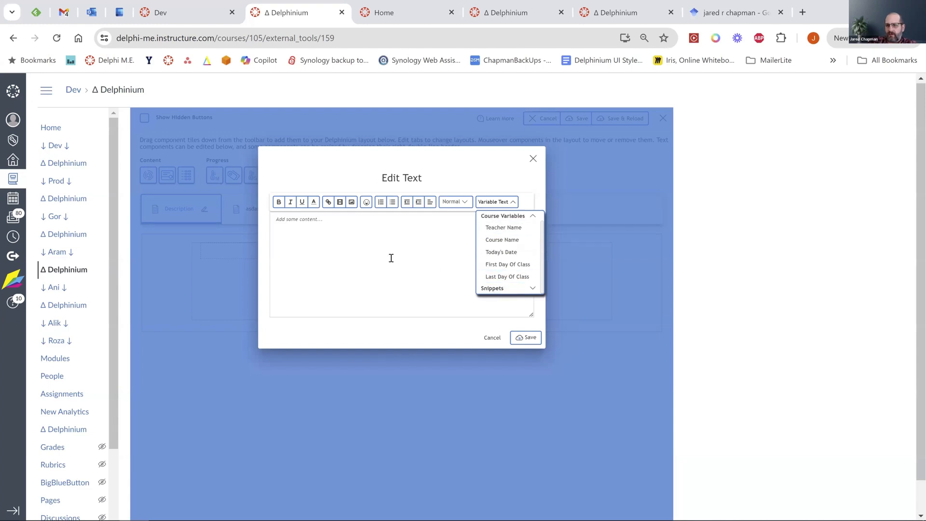
{"action": "left_click", "coordinate": [497, 289]}
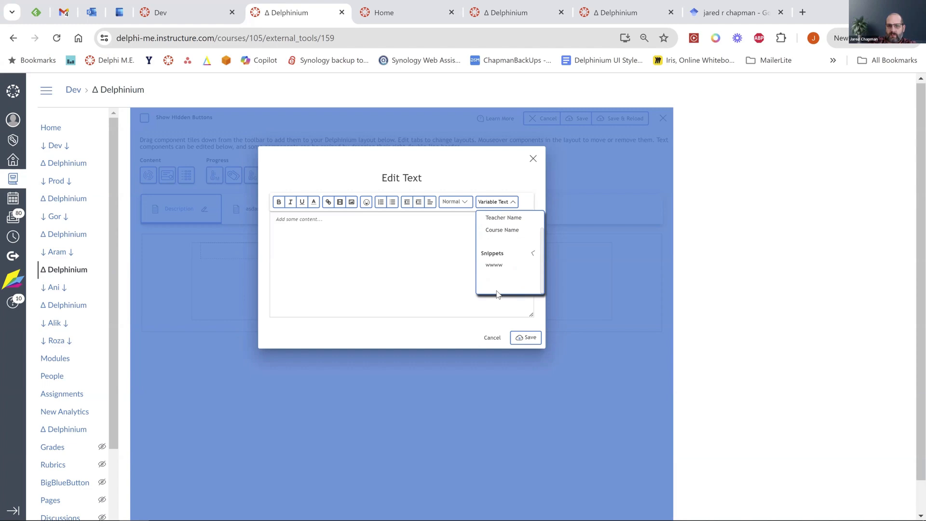
{"action": "left_click", "coordinate": [498, 202]}
{"action": "scroll", "coordinate": [501, 275], "scroll_direction": "down", "scroll_amount": 2}
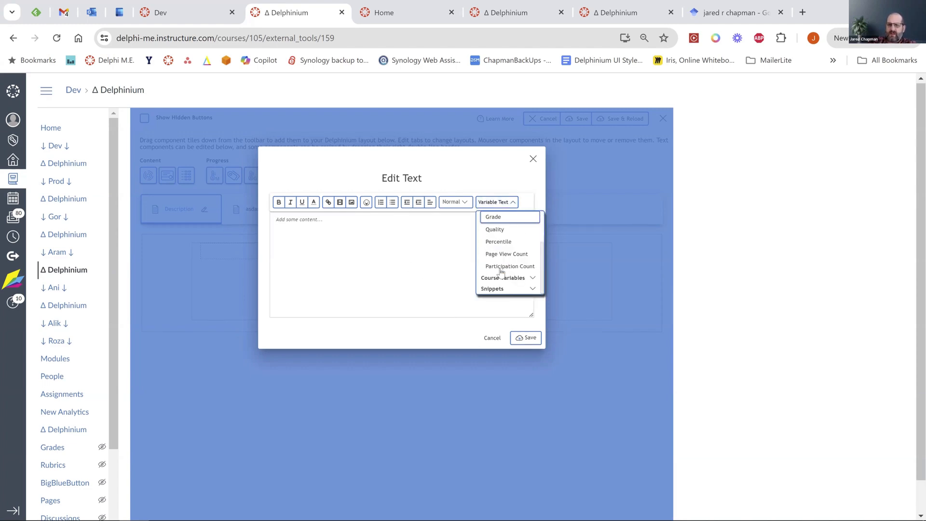
{"action": "left_click", "coordinate": [401, 282]}
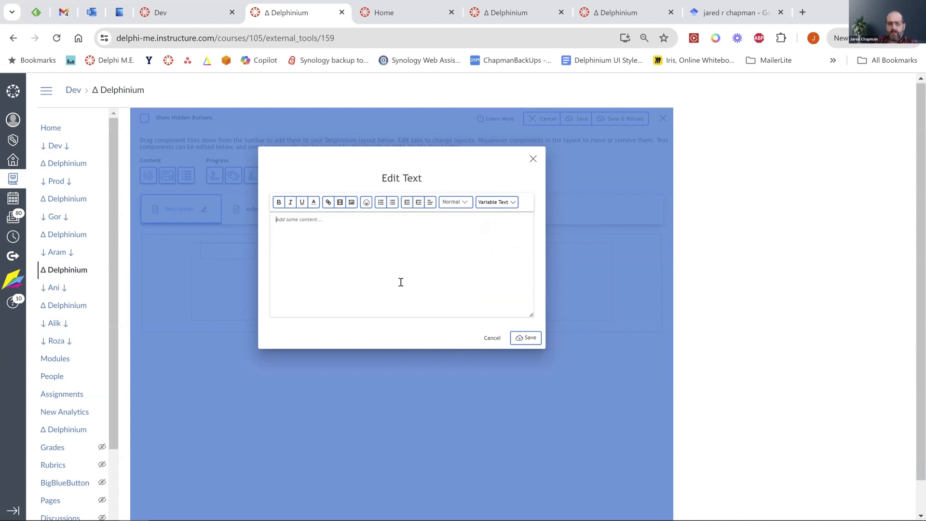
{"action": "left_click", "coordinate": [533, 159]}
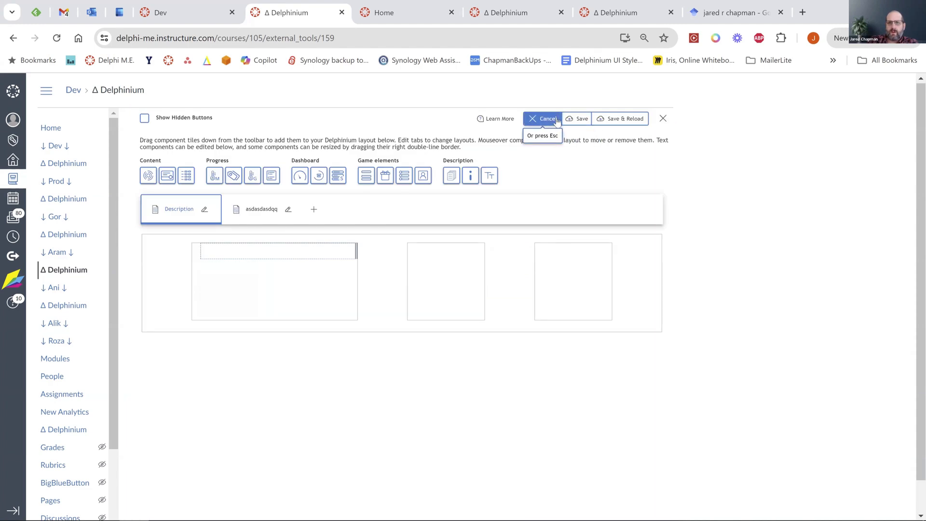
{"action": "left_click", "coordinate": [553, 120]}
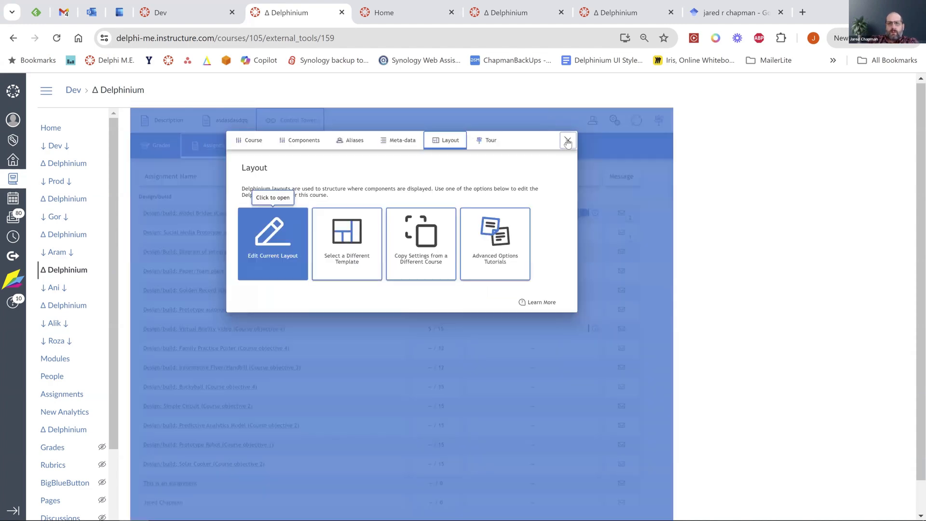
Open the Grades table, narrow the Quality range filter, and toggle the first student's message box.
{"action": "left_click", "coordinate": [564, 139]}
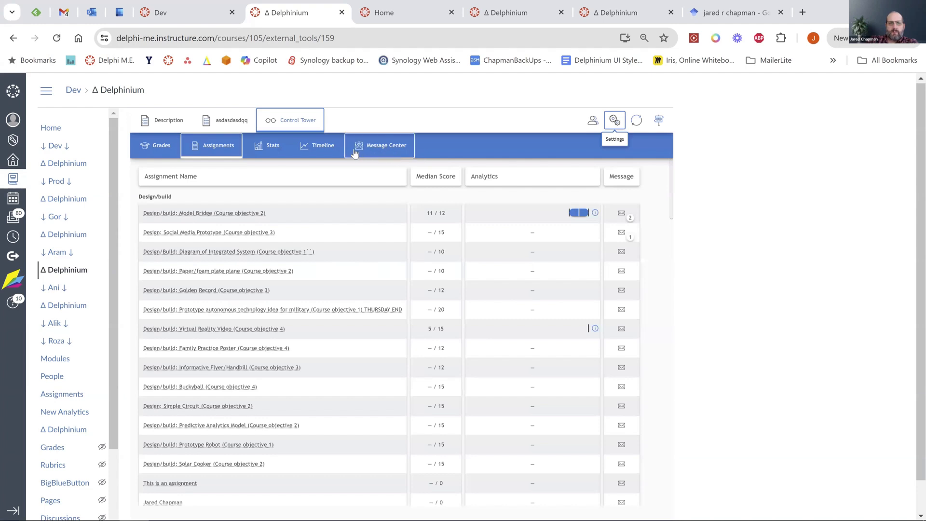
{"action": "left_click", "coordinate": [157, 152]}
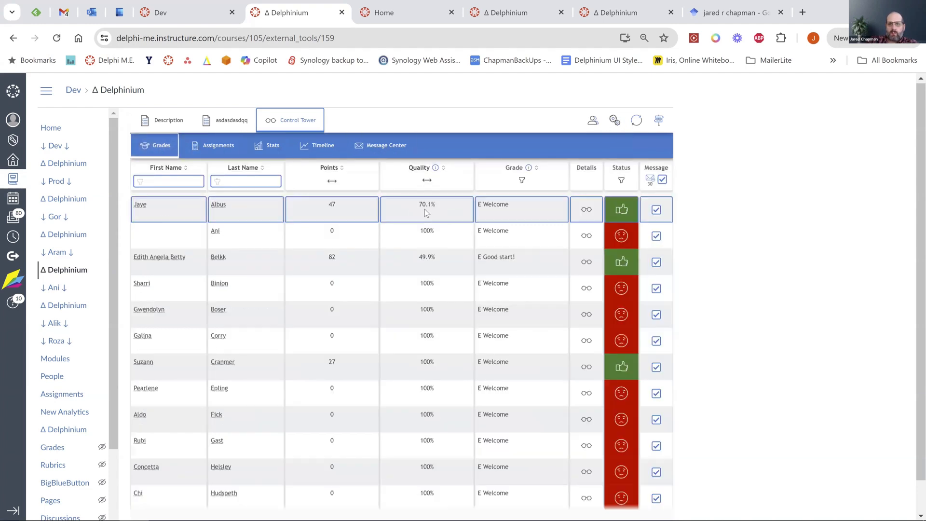
{"action": "left_click", "coordinate": [425, 181]}
{"action": "left_click_drag", "start_coordinate": [479, 207], "coordinate": [426, 208]}
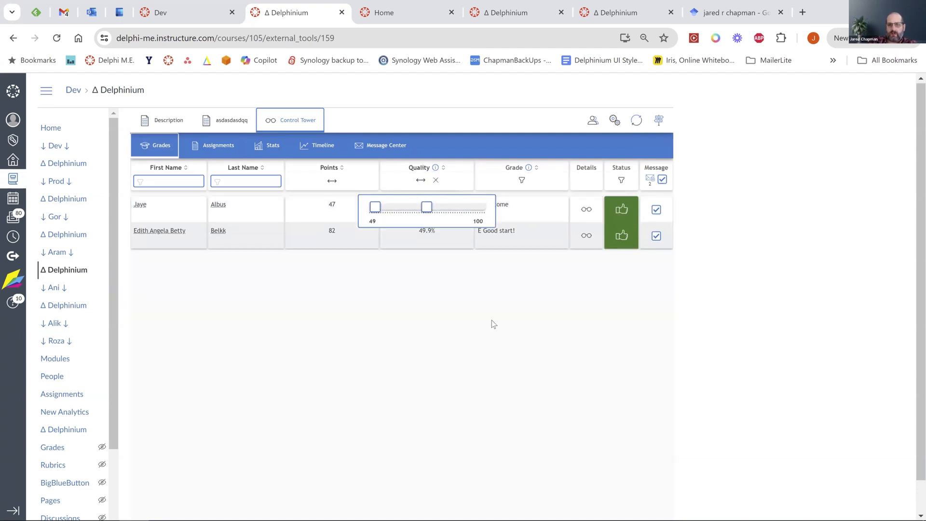
{"action": "left_click", "coordinate": [445, 301]}
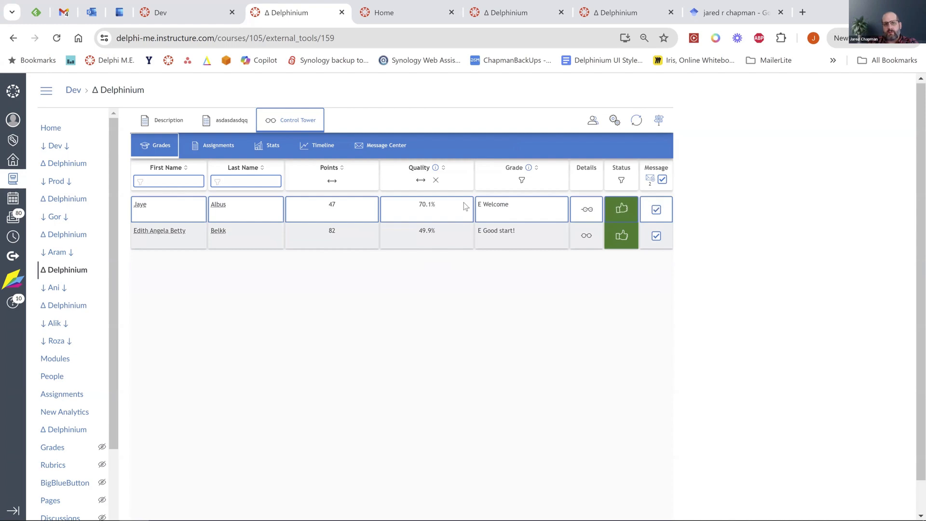
{"action": "left_click", "coordinate": [656, 210]}
{"action": "left_click", "coordinate": [655, 210]}
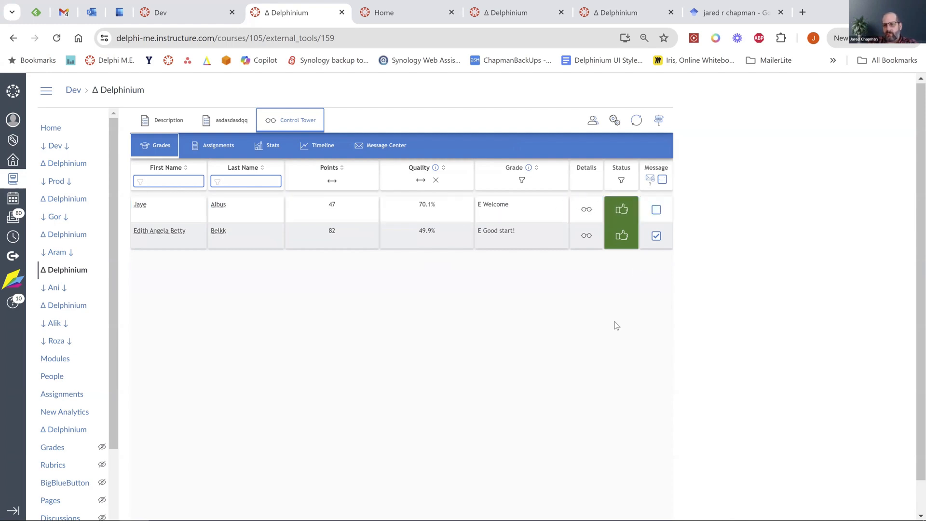
{"action": "left_click", "coordinate": [655, 212]}
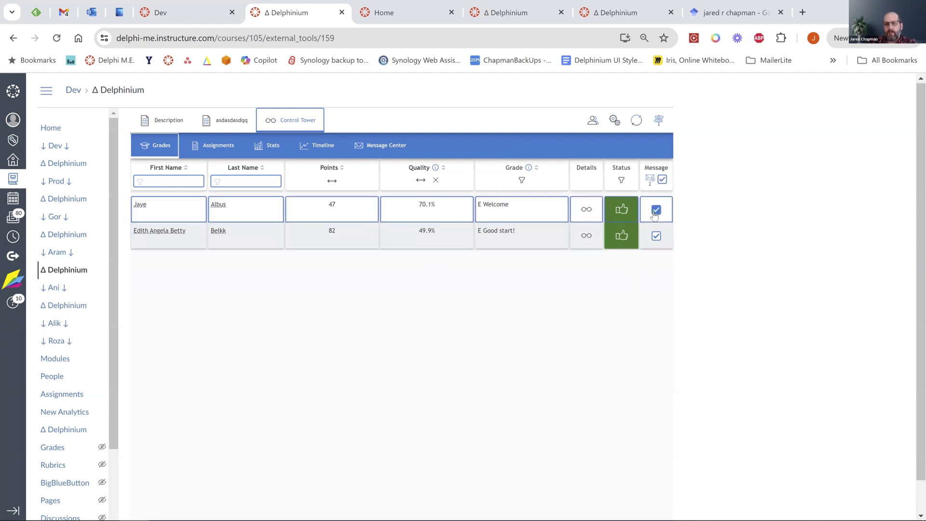
Clear the filter, select only the first, fourth and seventh students, and compose a message.
{"action": "left_click", "coordinate": [436, 181]}
{"action": "left_click", "coordinate": [662, 180]}
{"action": "left_click", "coordinate": [656, 210]}
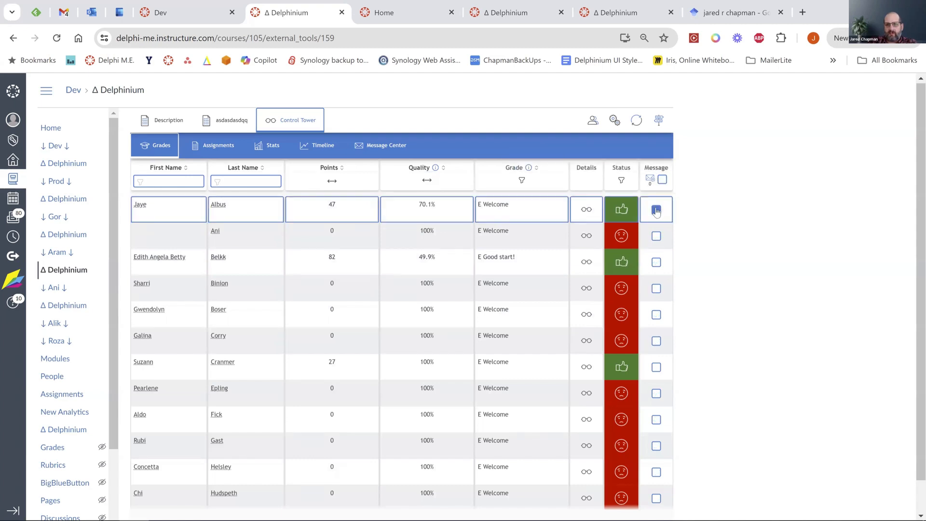
{"action": "left_click", "coordinate": [656, 289]}
{"action": "left_click", "coordinate": [657, 368]}
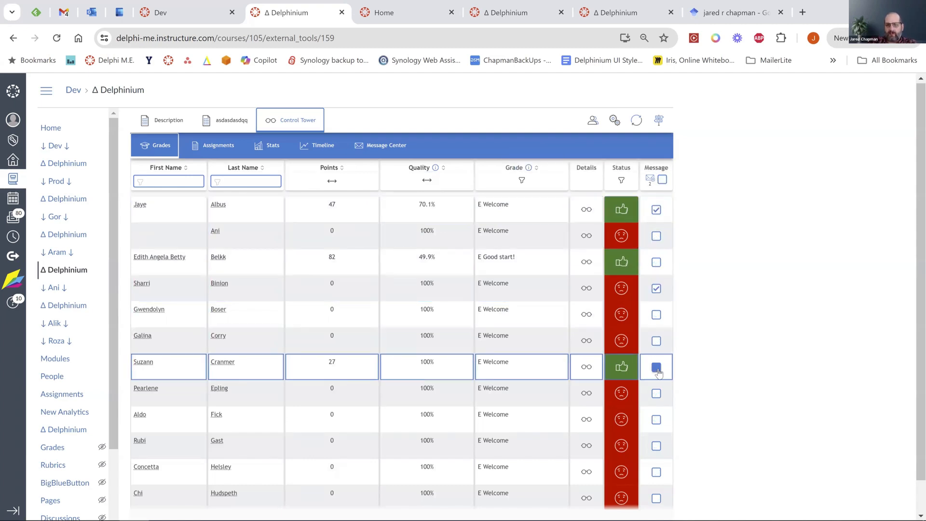
{"action": "left_click", "coordinate": [649, 179]}
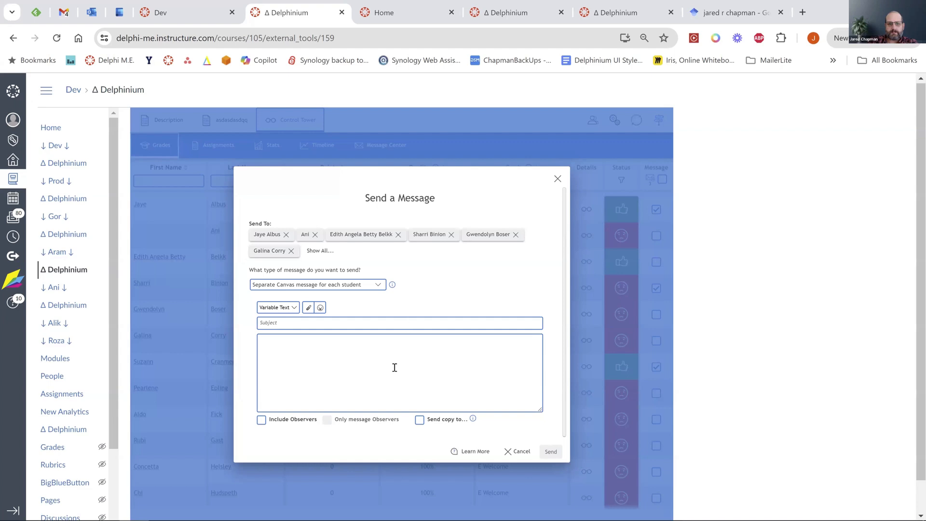
Look at the Send copy to option and set the message type to a separate message per student.
{"action": "left_click", "coordinate": [419, 420]}
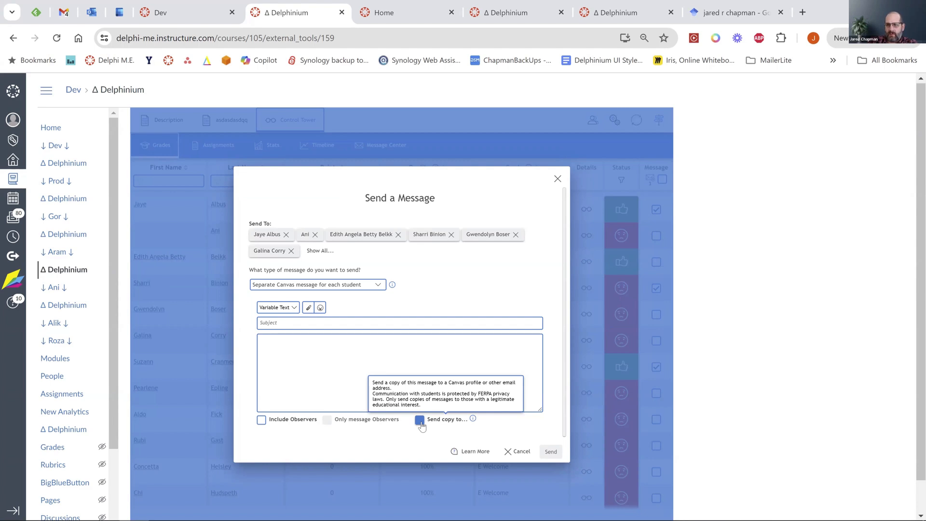
{"action": "left_click", "coordinate": [378, 285]}
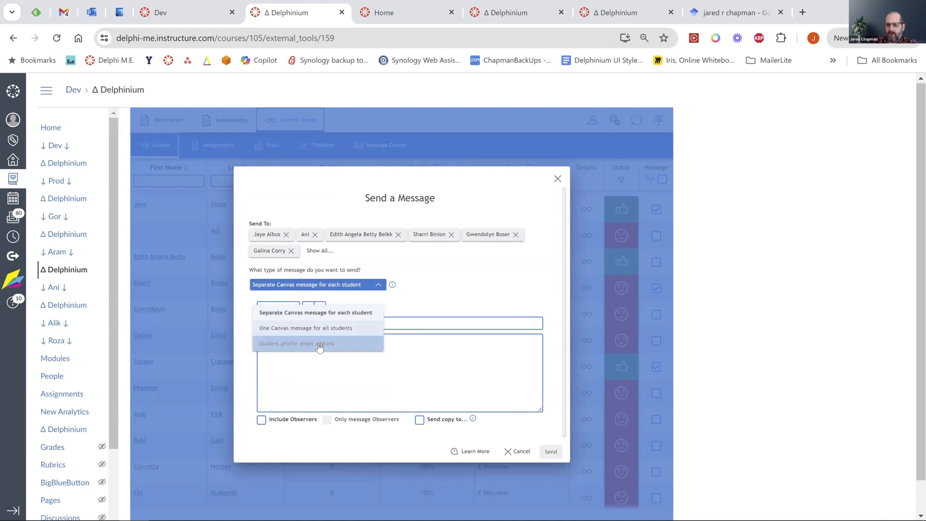
{"action": "left_click", "coordinate": [425, 291]}
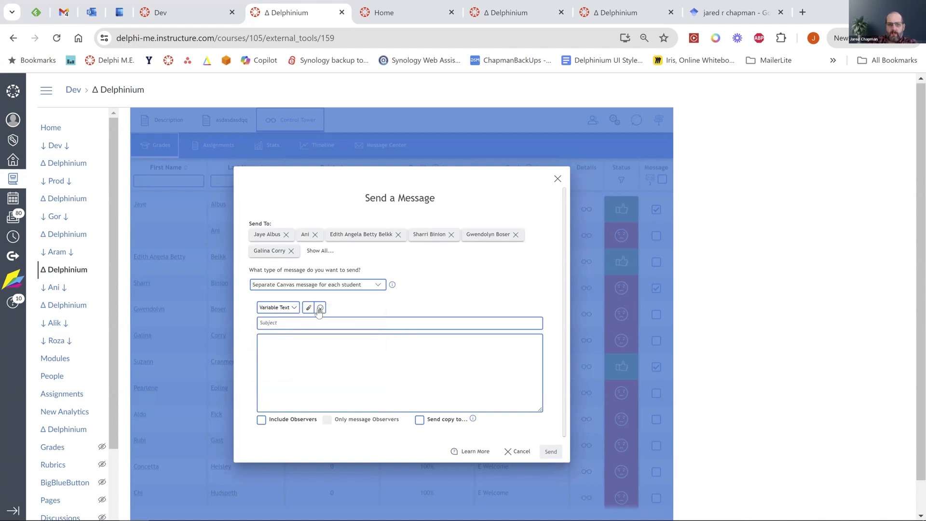
Browse the student Variable Text list, then close the Send a Message dialog unsent.
{"action": "left_click", "coordinate": [297, 310]}
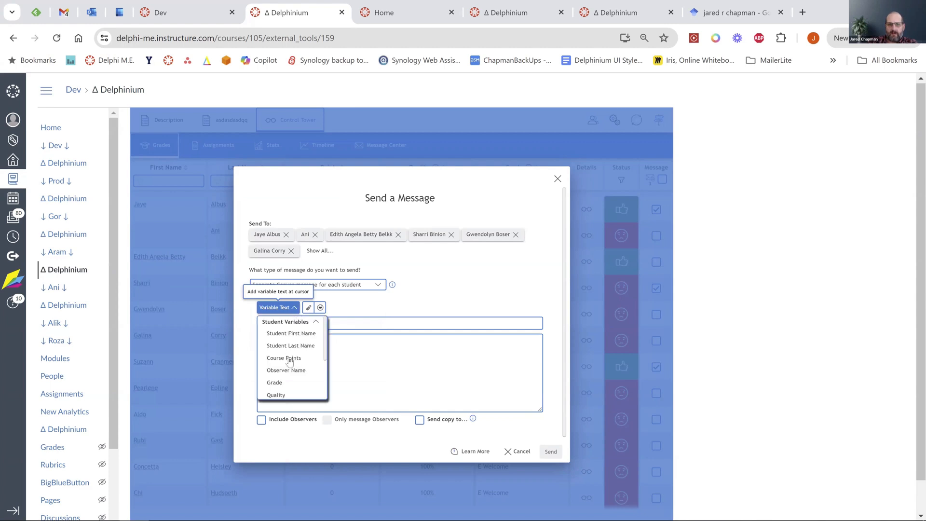
{"action": "scroll", "coordinate": [289, 359], "scroll_direction": "down", "scroll_amount": 3}
{"action": "scroll", "coordinate": [290, 362], "scroll_direction": "up", "scroll_amount": 3}
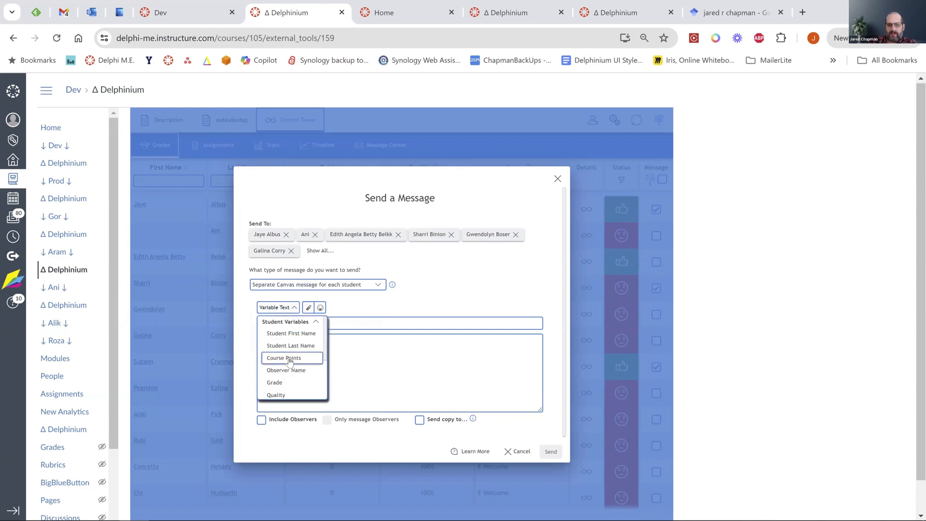
{"action": "left_click", "coordinate": [468, 273]}
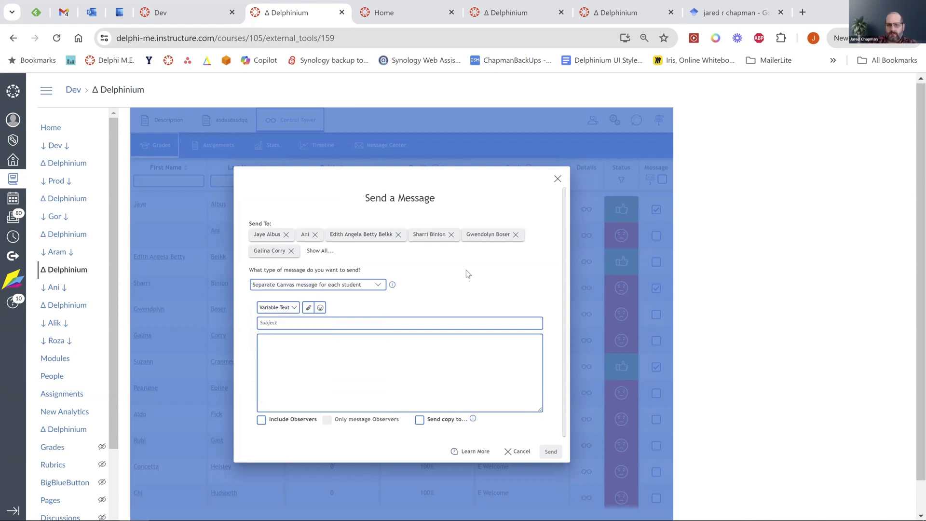
{"action": "left_click", "coordinate": [557, 179]}
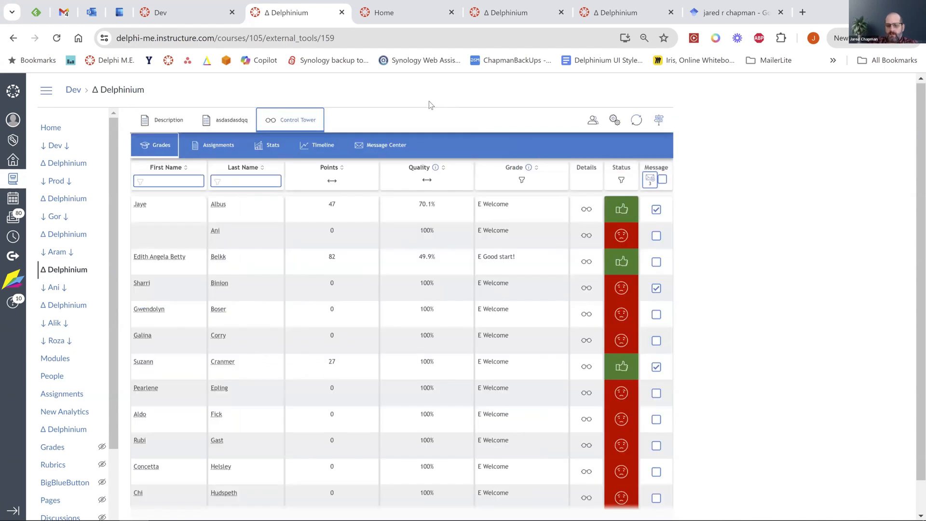